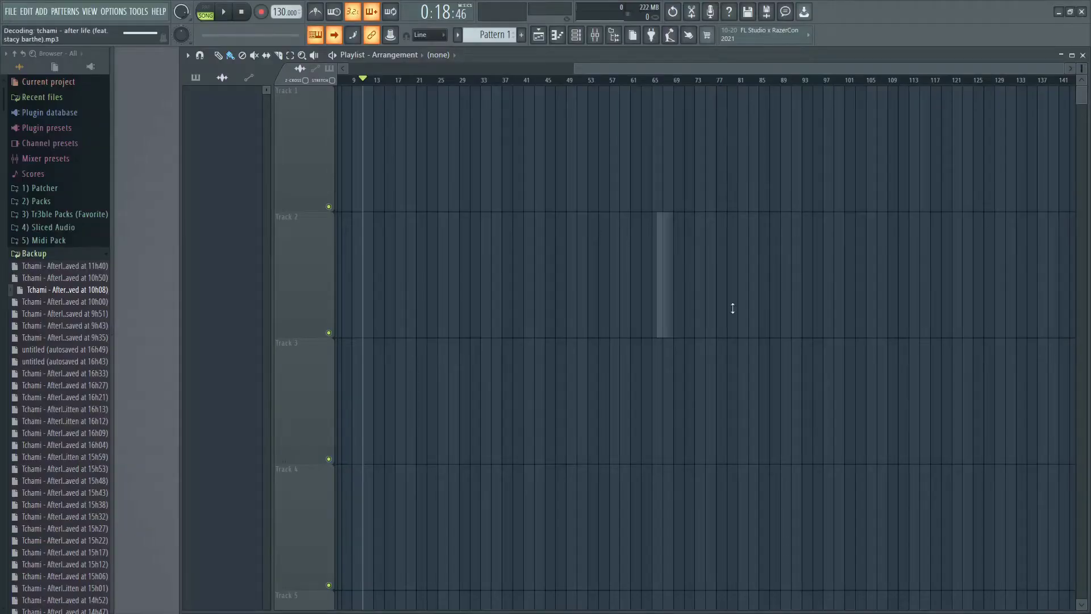
Place the After Life clip at the start of Track 1 and set the project to 126 BPM via tempo detection, range 75 to 150
{"action": "left_click_drag", "start_coordinate": [732, 308], "coordinate": [304, 90]}
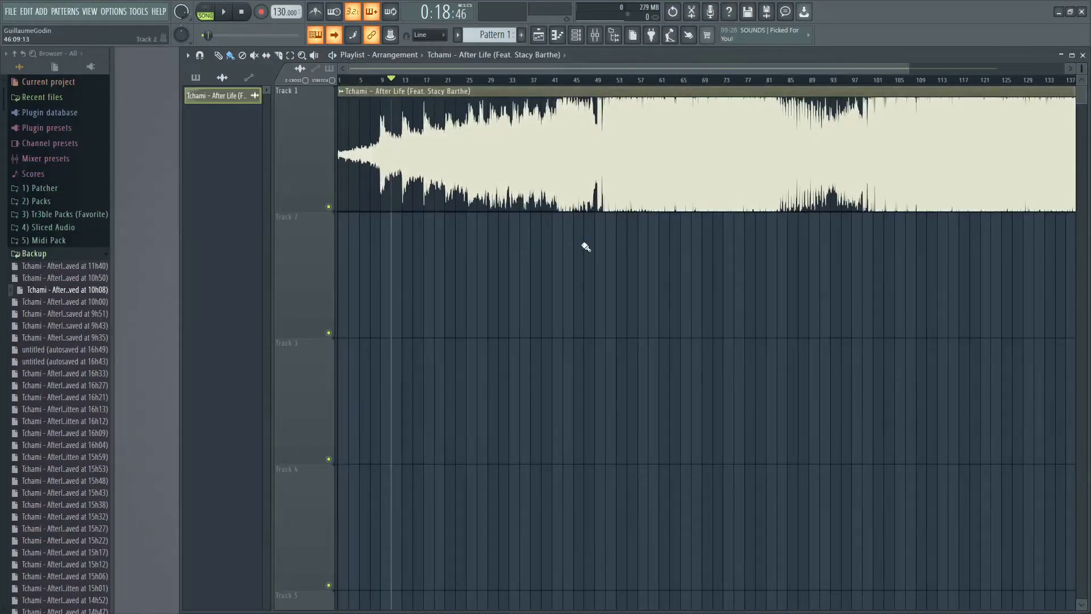
{"action": "double_click", "coordinate": [607, 193]}
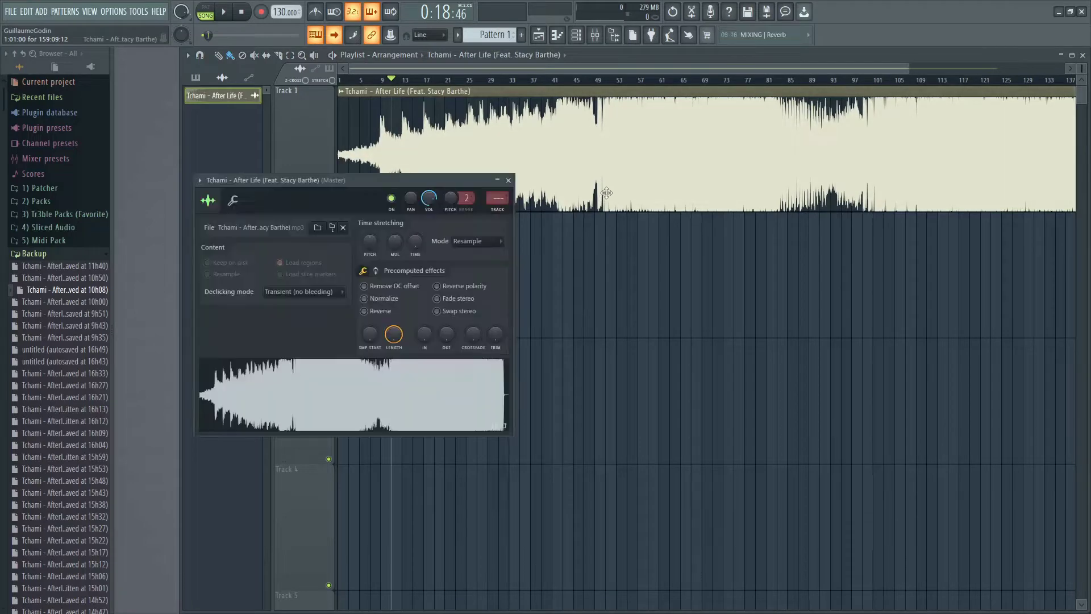
{"action": "right_click", "coordinate": [427, 401]}
{"action": "left_click", "coordinate": [467, 536]}
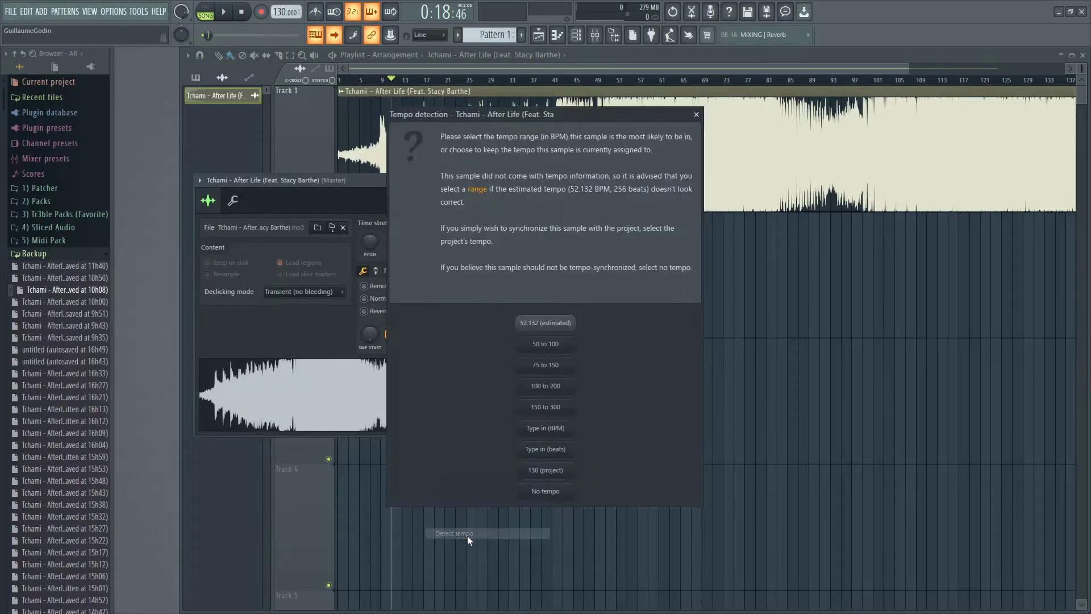
{"action": "left_click", "coordinate": [565, 366]}
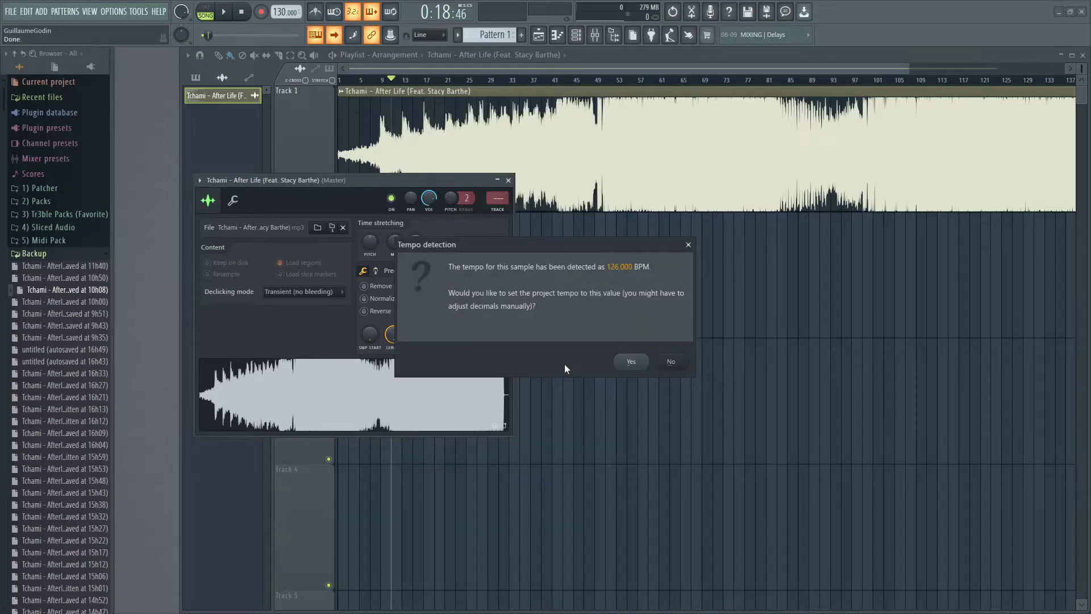
{"action": "left_click", "coordinate": [631, 362]}
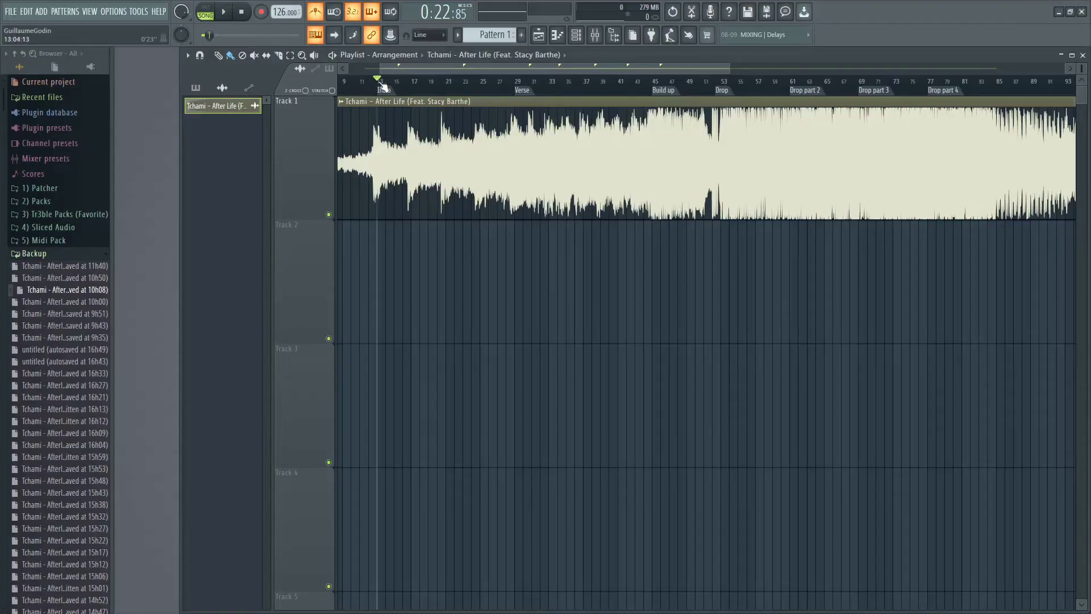
Step through the reference track's marked sections from the Intro through Drop parts 2, 3 and 4
{"action": "left_click_drag", "start_coordinate": [383, 87], "coordinate": [997, 91]}
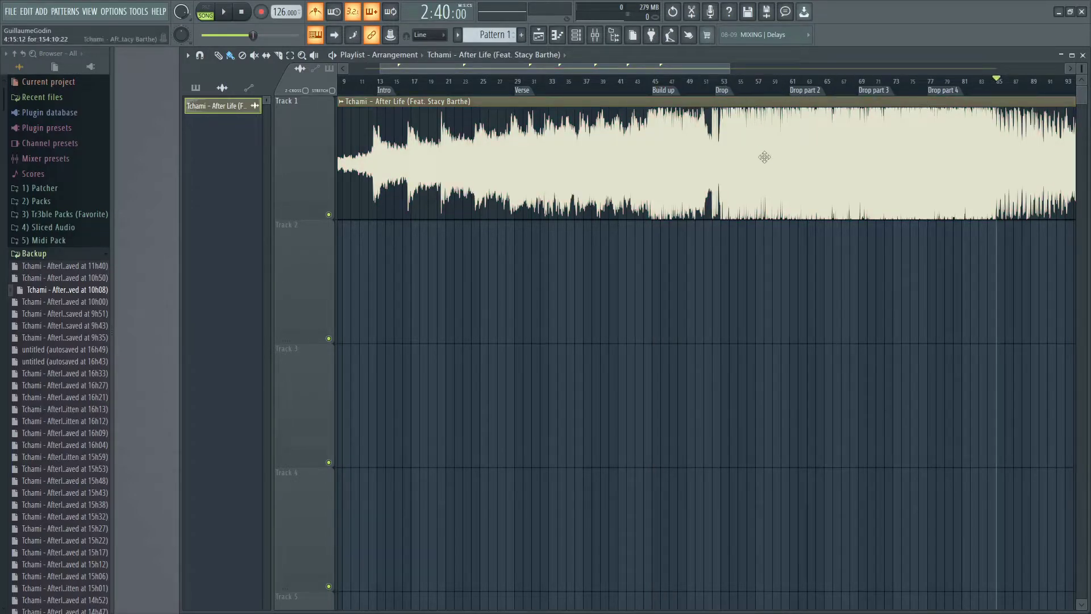
{"action": "left_click", "coordinate": [791, 87]}
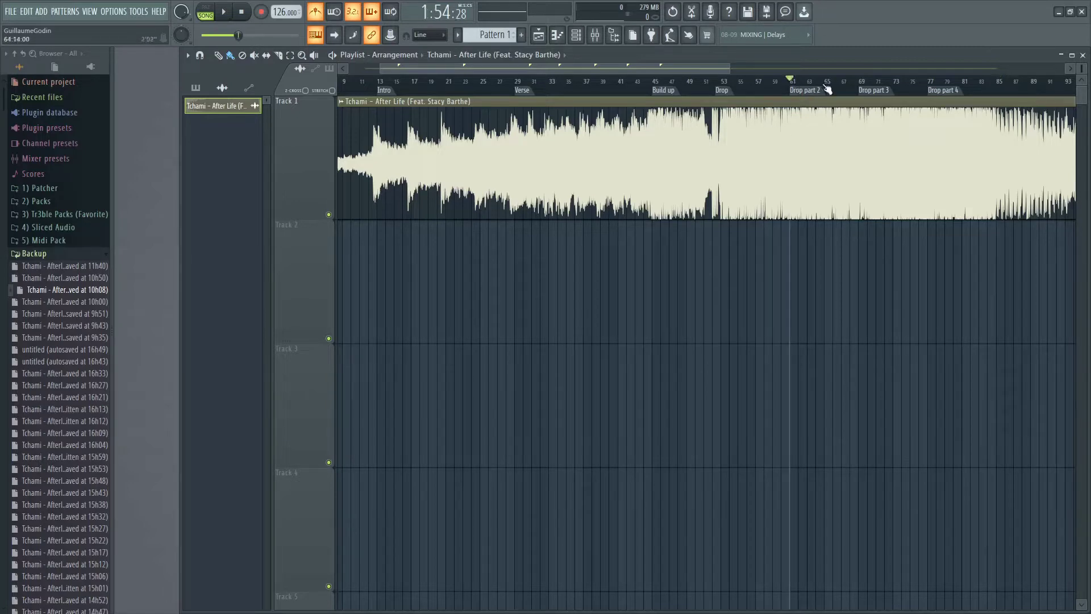
{"action": "left_click", "coordinate": [863, 86]}
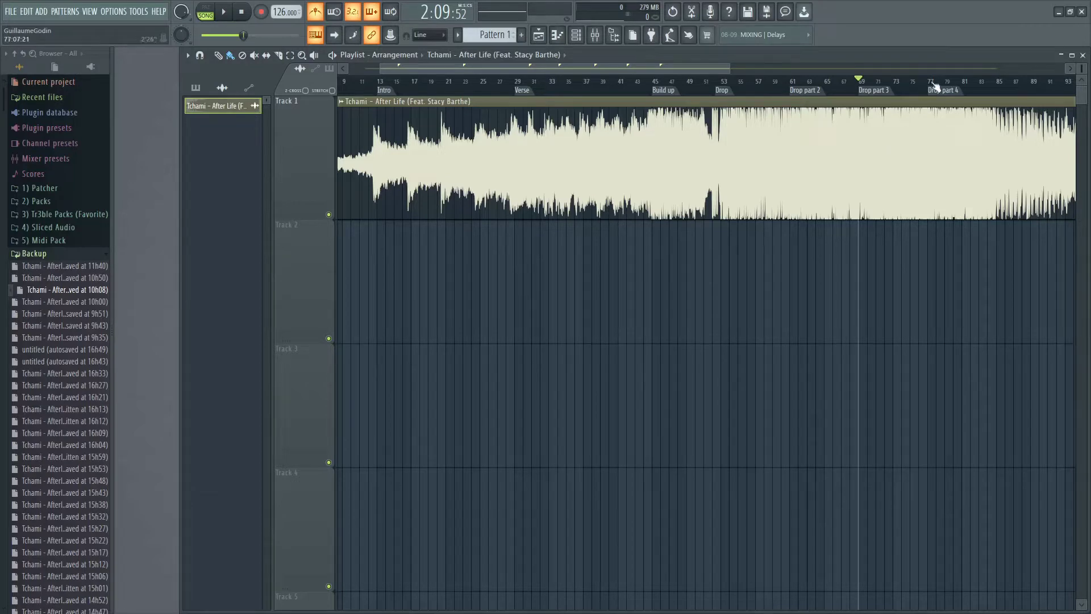
{"action": "left_click_drag", "start_coordinate": [935, 85], "coordinate": [1005, 95]}
{"action": "left_click", "coordinate": [981, 88]}
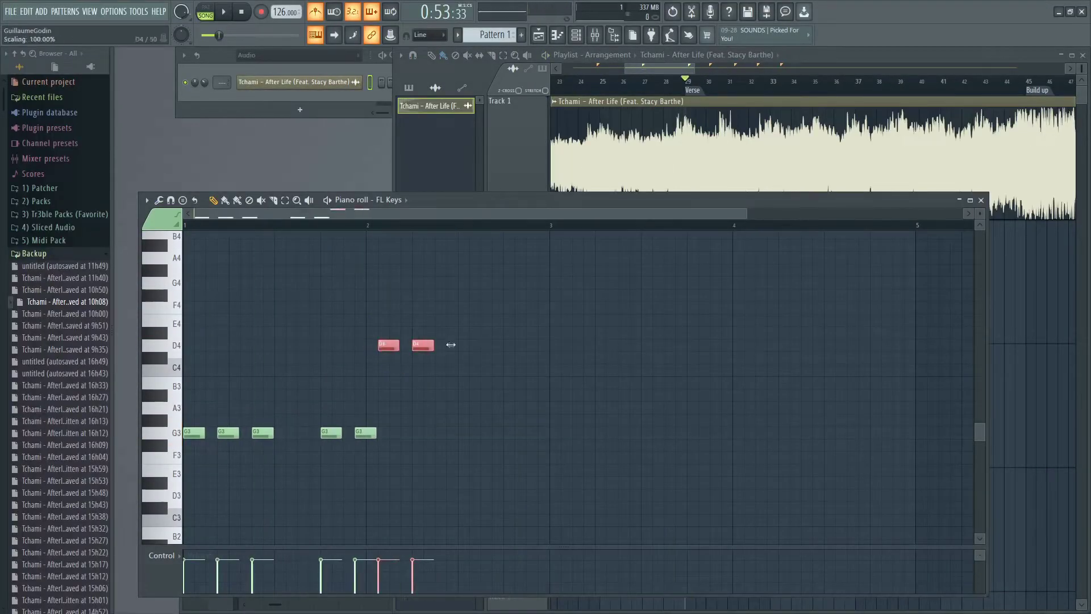
Select note groups in the FL Keys melodies to compare them, including the endings of bars 2 and 4 and the opening of bar 5
{"action": "left_click_drag", "start_coordinate": [576, 304], "coordinate": [375, 388]}
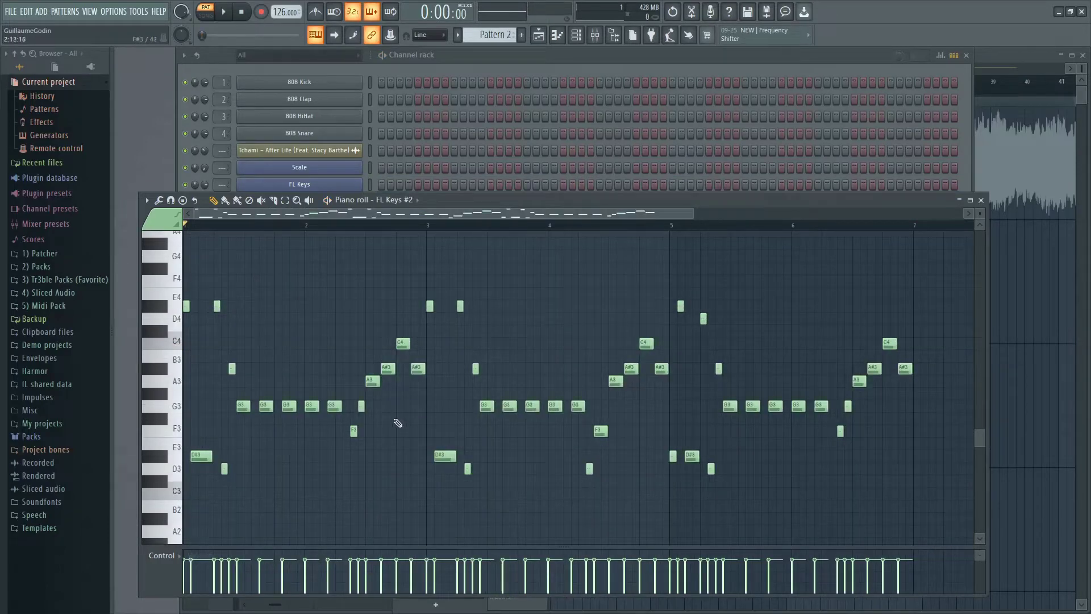
{"action": "left_click_drag", "start_coordinate": [348, 362], "coordinate": [379, 499]}
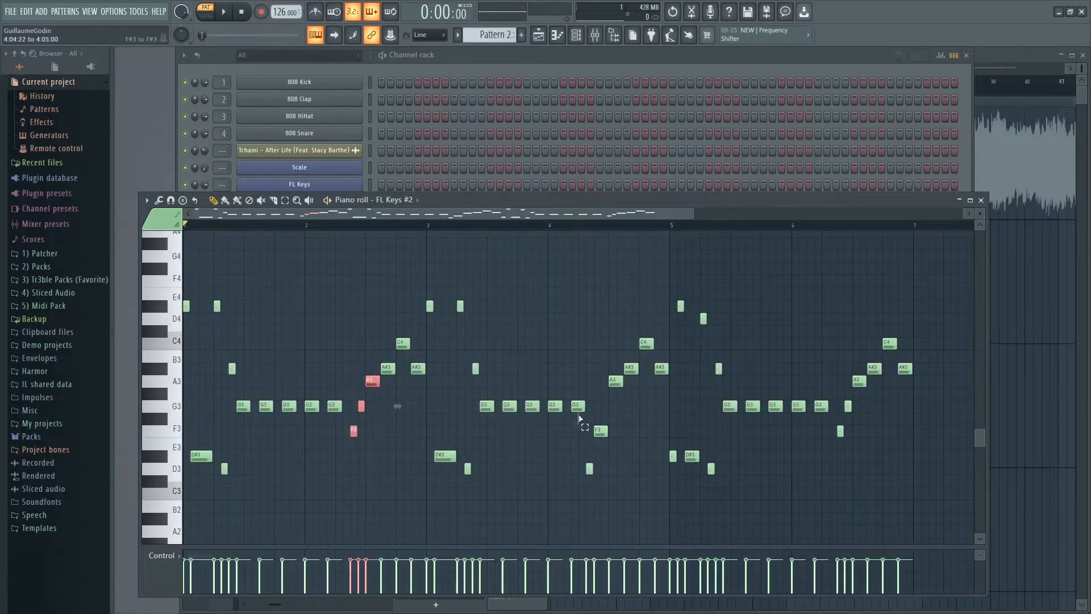
{"action": "left_click_drag", "start_coordinate": [579, 419], "coordinate": [627, 508]}
{"action": "key", "text": "ctrl+d"}
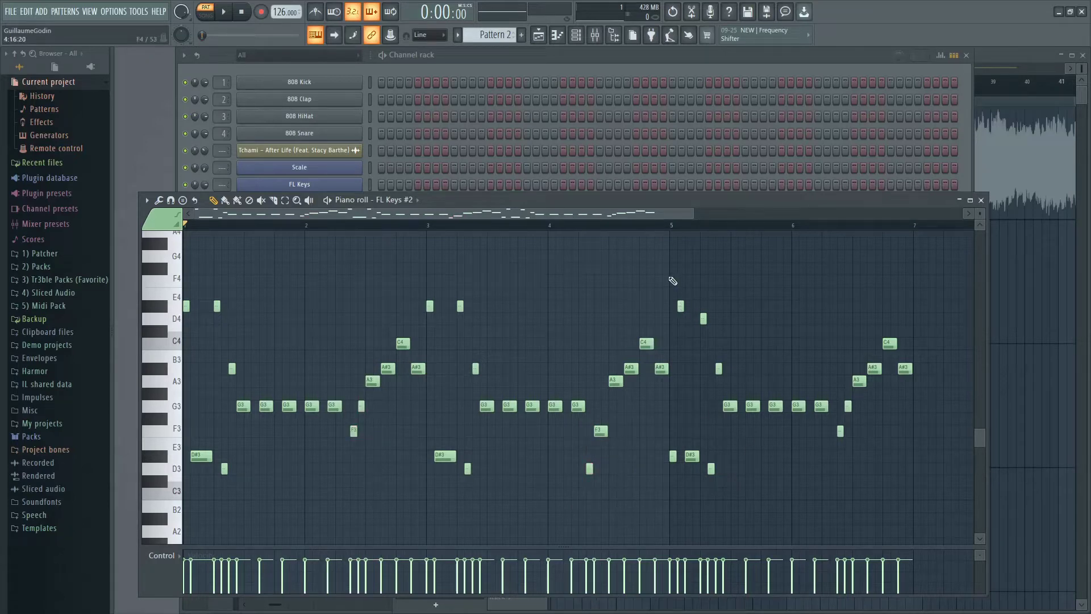
{"action": "left_click_drag", "start_coordinate": [674, 287], "coordinate": [715, 493]}
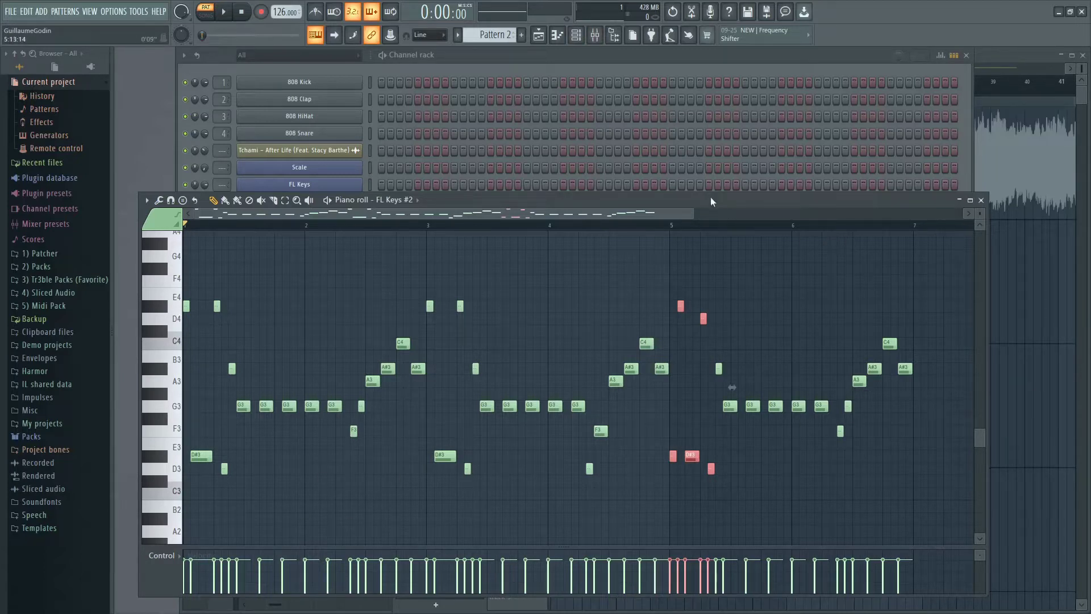
Play the Pattern 2 melody from the start, clear the note selection and stop playback
{"action": "key", "text": "space"}
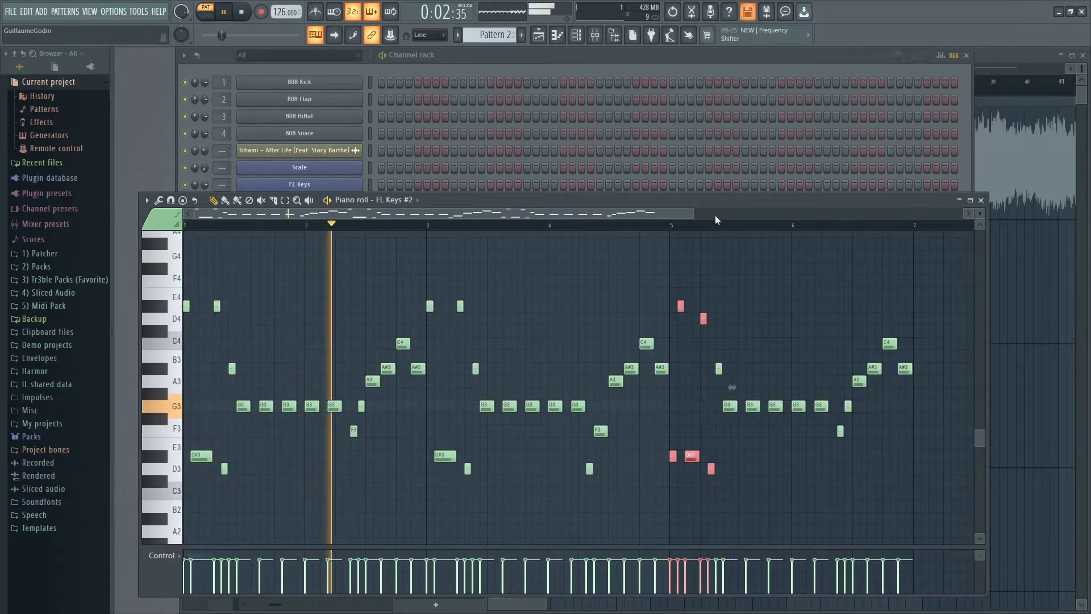
{"action": "left_click", "coordinate": [803, 309]}
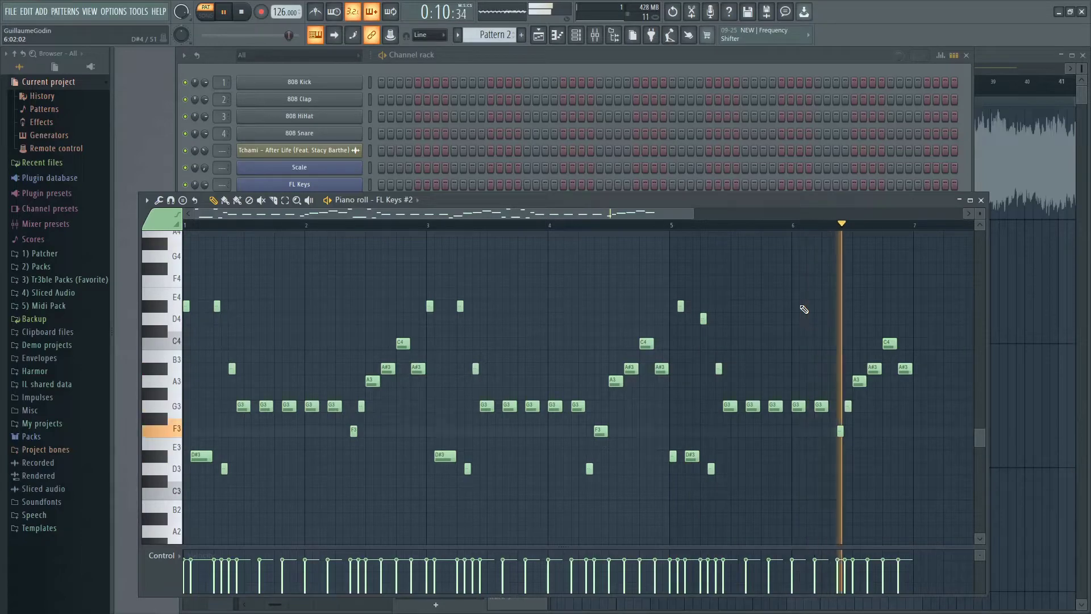
{"action": "key", "text": "space"}
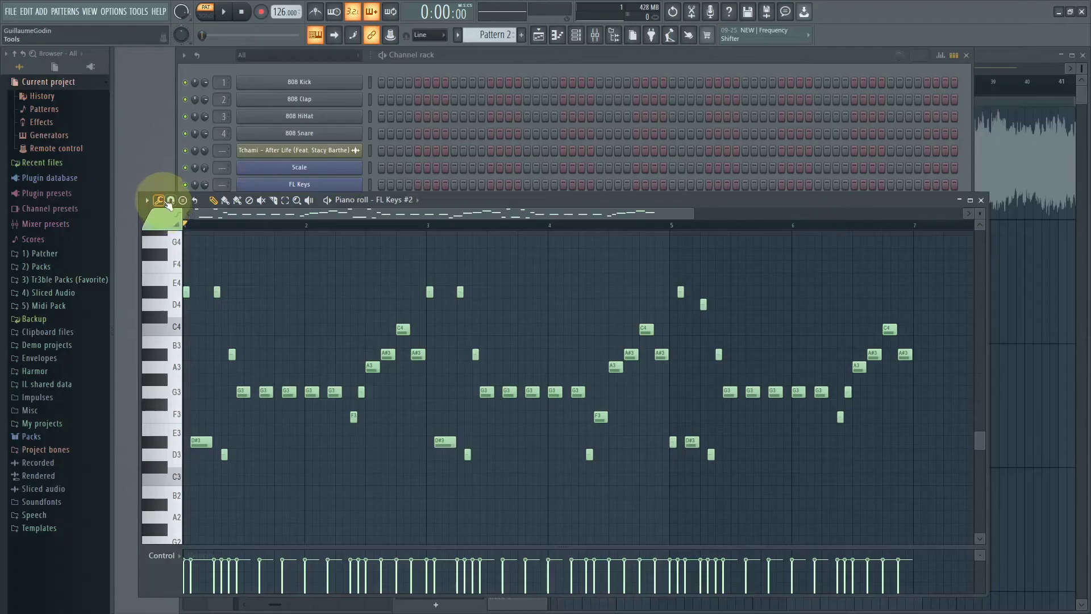
Set the piano roll's scale highlighting to Minor Natural (Aeolian) with G as the root note
{"action": "left_click", "coordinate": [153, 199]}
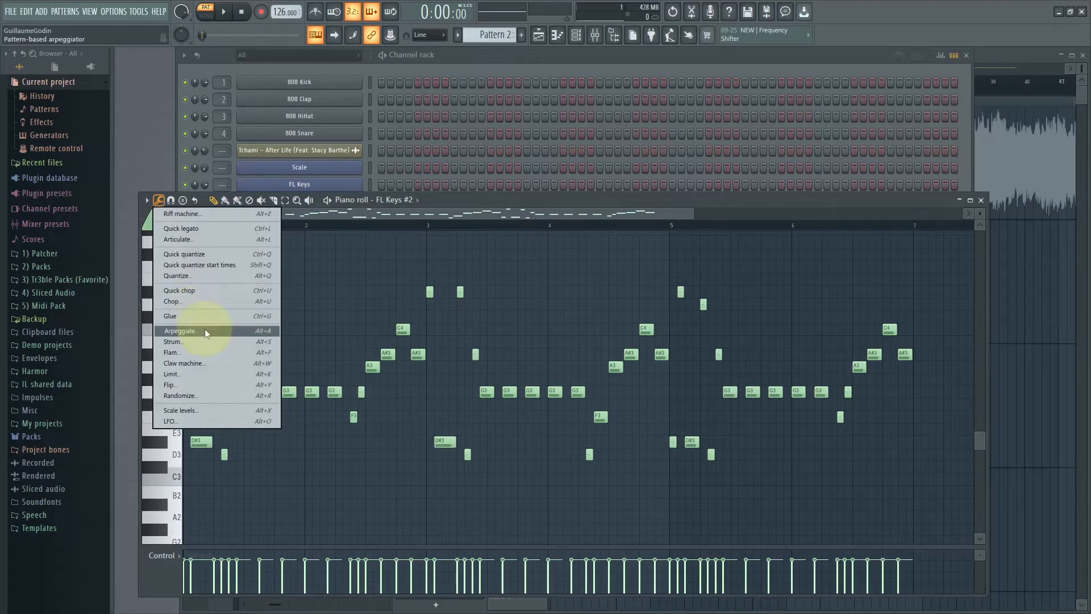
{"action": "left_click", "coordinate": [147, 200]}
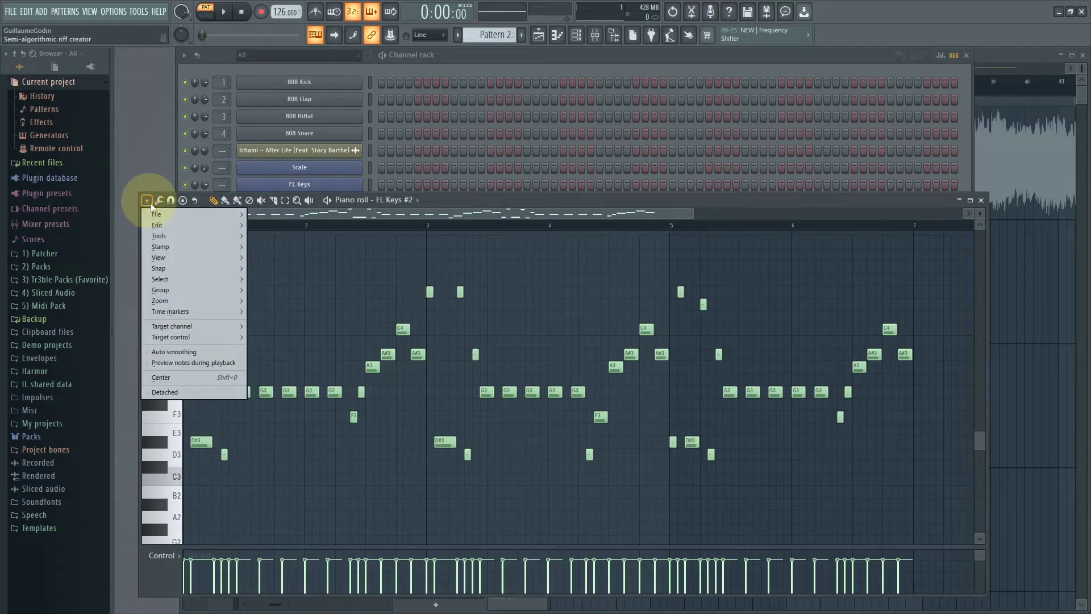
{"action": "mouse_move", "coordinate": [162, 258]}
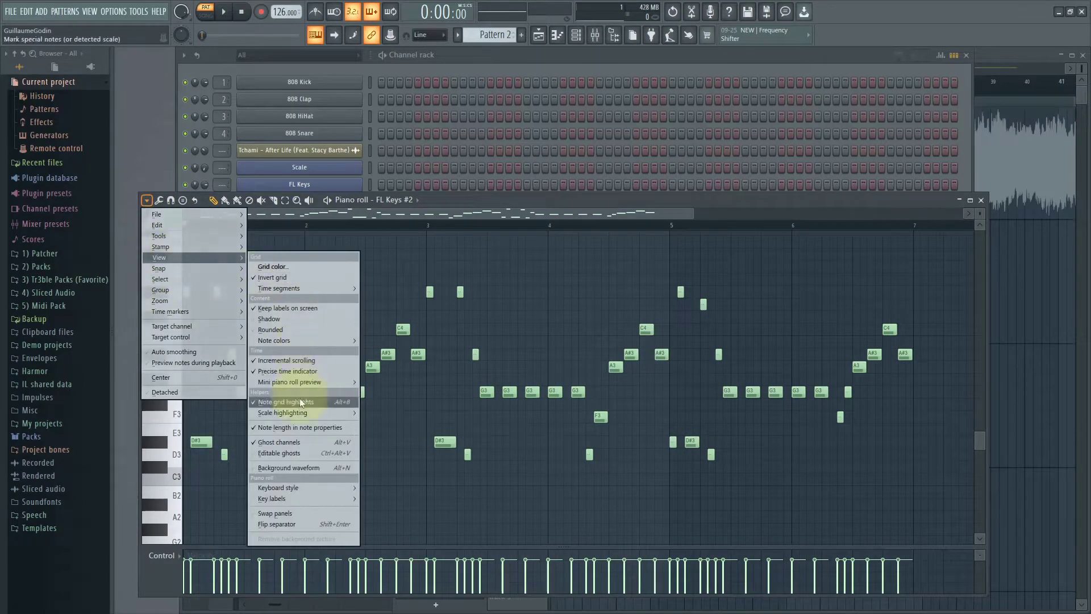
{"action": "mouse_move", "coordinate": [299, 413]}
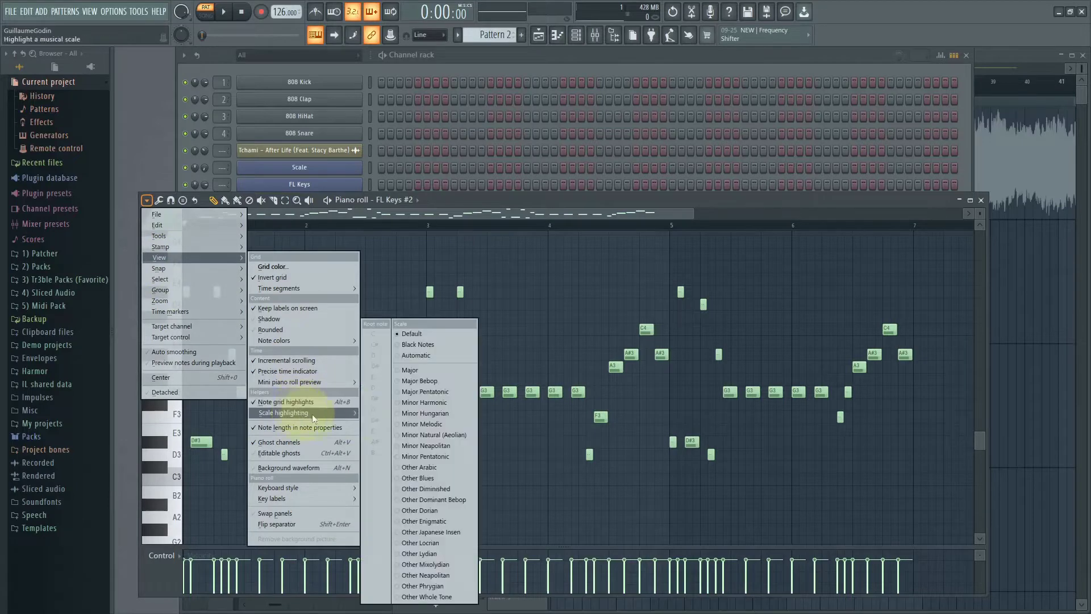
{"action": "left_click", "coordinate": [446, 434]}
{"action": "left_click", "coordinate": [147, 200]}
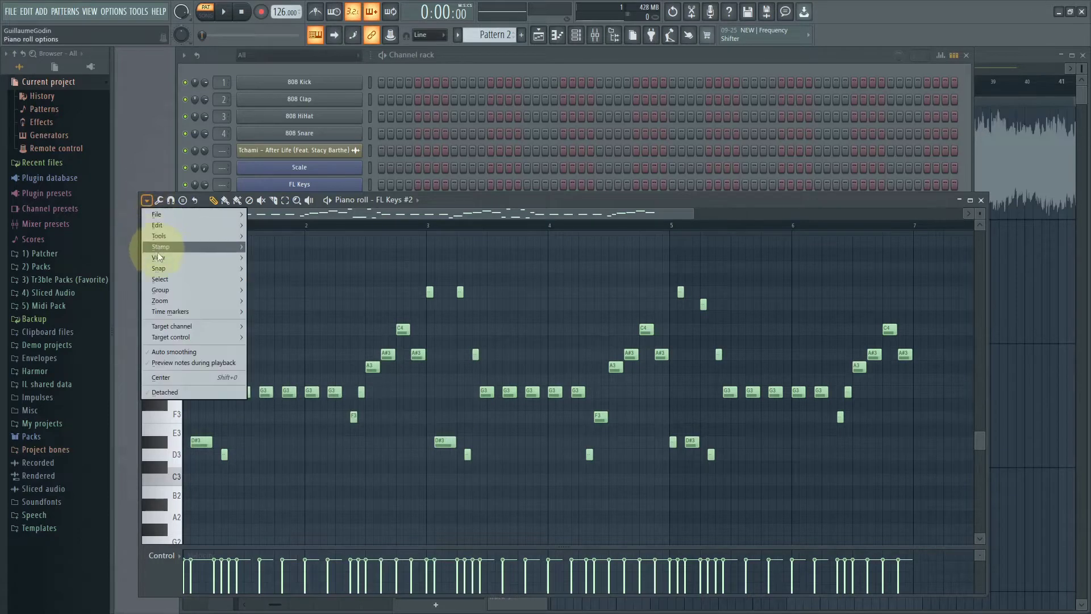
{"action": "mouse_move", "coordinate": [160, 257]}
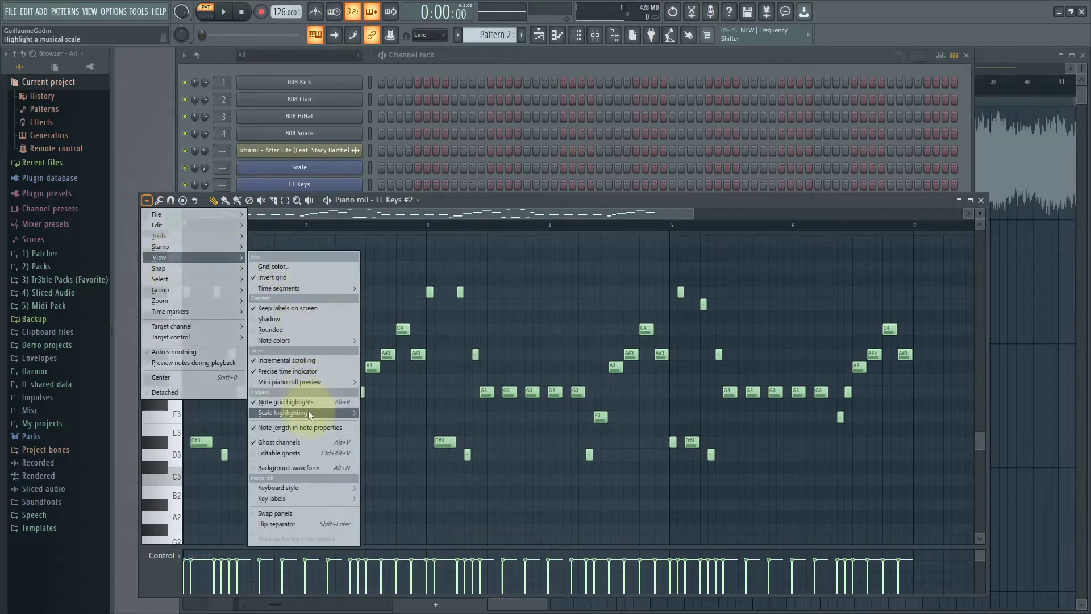
{"action": "mouse_move", "coordinate": [313, 413]}
{"action": "left_click", "coordinate": [378, 411]}
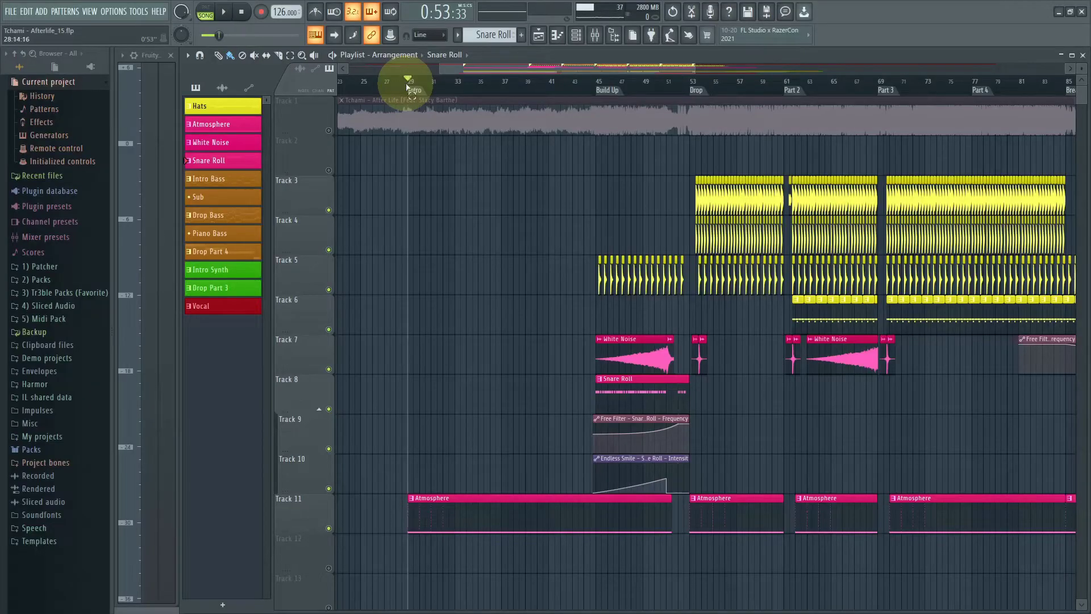
Go to the build-up in the playlist and select the timeline from the Build Up marker to just past the Drop marker
{"action": "left_click_drag", "start_coordinate": [408, 85], "coordinate": [697, 80]}
{"action": "scroll", "coordinate": [662, 214], "scroll_direction": "up", "scroll_amount": 4}
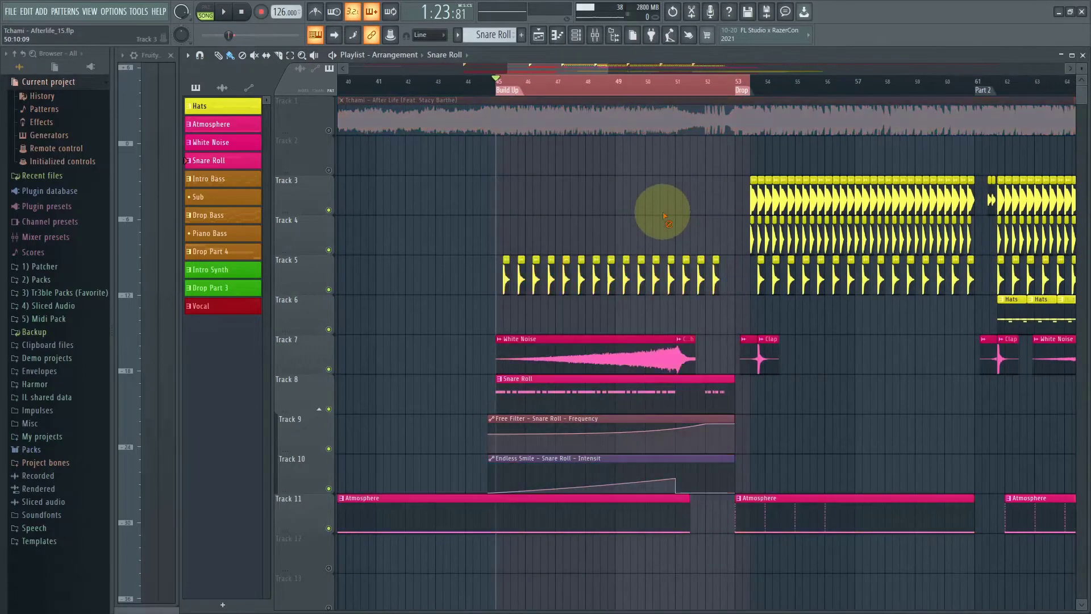
{"action": "scroll", "coordinate": [612, 292], "scroll_direction": "up", "scroll_amount": 2}
Examine the build-up's Clap, White Noise and Crash sample settings, auditioning the Clap and Crash
{"action": "left_click", "coordinate": [442, 281]}
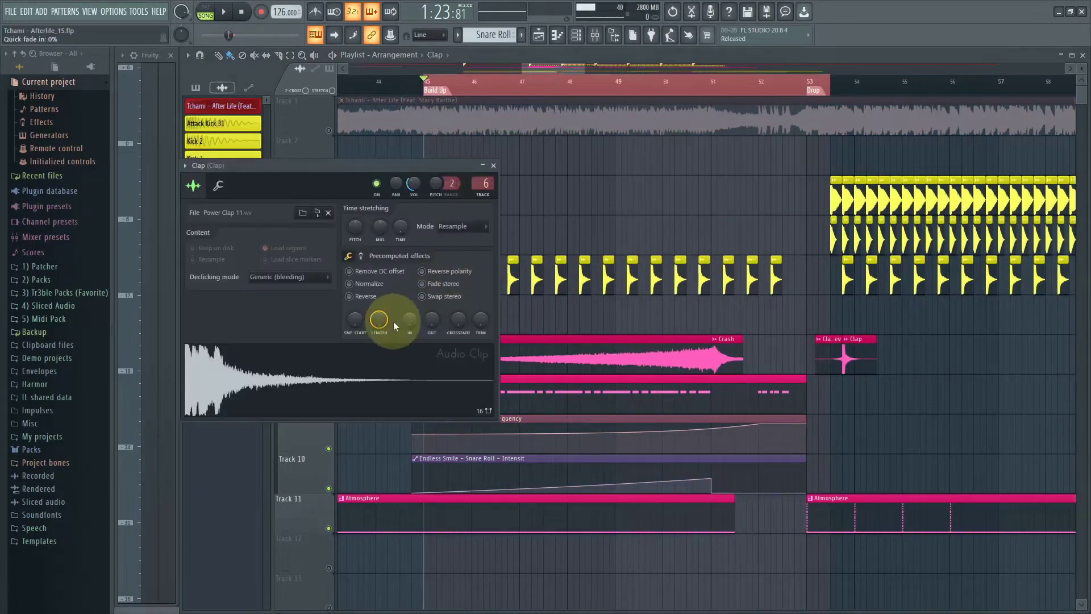
{"action": "left_click", "coordinate": [390, 370]}
{"action": "left_click", "coordinate": [490, 173]}
{"action": "left_click", "coordinate": [548, 355]}
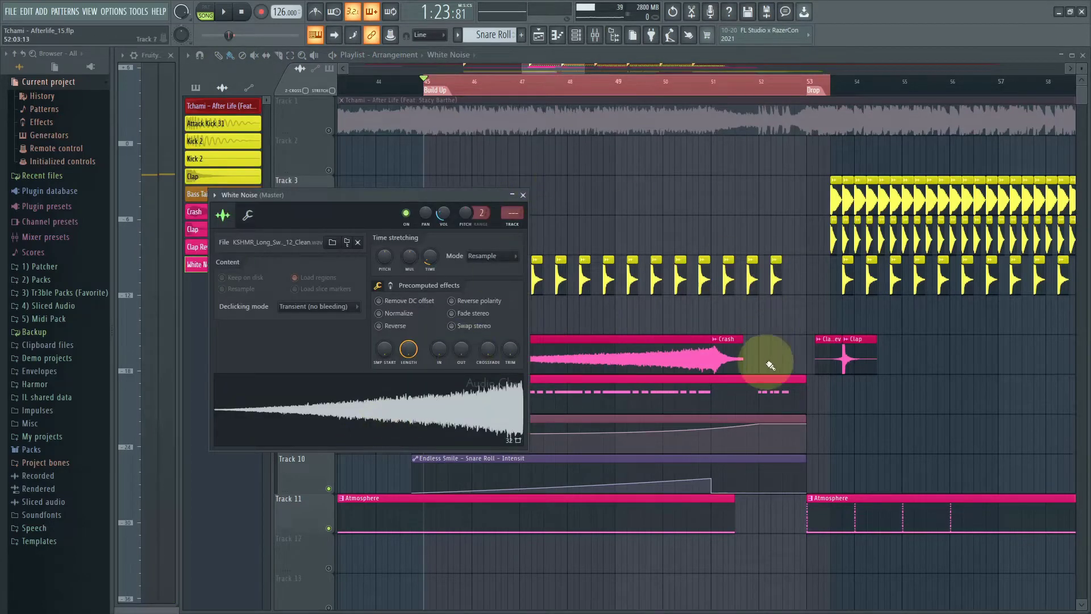
{"action": "left_click", "coordinate": [727, 359]}
{"action": "left_click", "coordinate": [389, 389]}
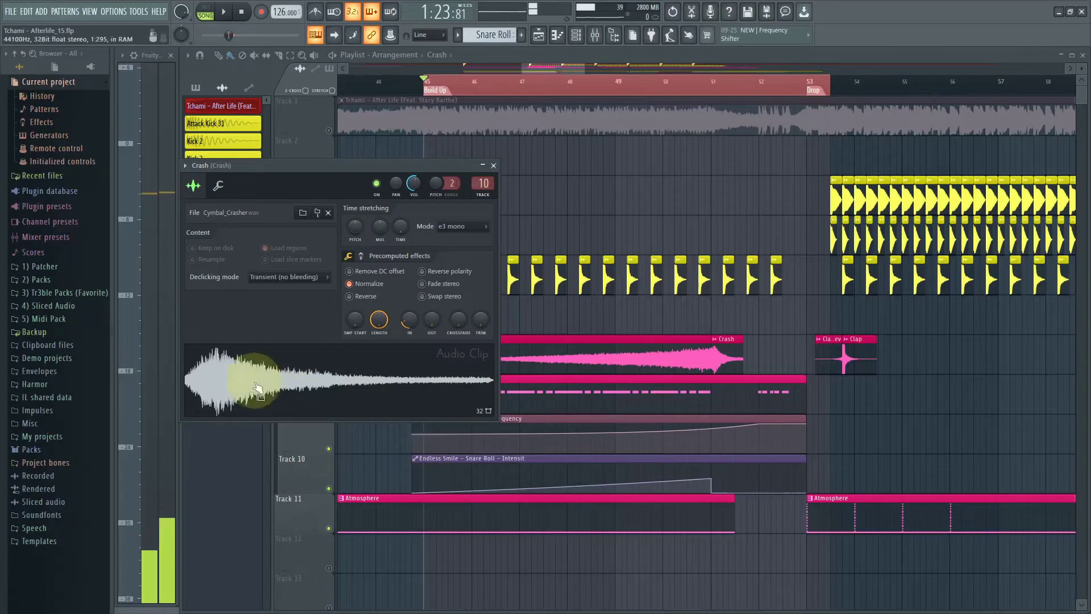
{"action": "left_click", "coordinate": [494, 165]}
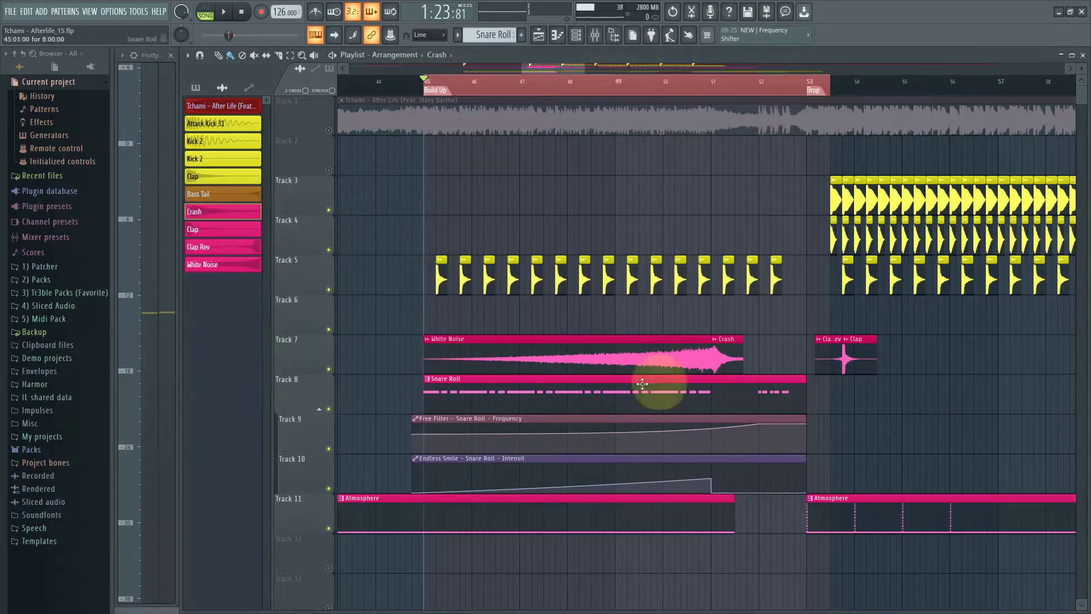
Review the notes of the Snare Roll and Atmosphere patterns in the piano roll, returning to the playlist
{"action": "double_click", "coordinate": [520, 386]}
{"action": "scroll", "coordinate": [565, 342], "scroll_direction": "down", "scroll_amount": 5}
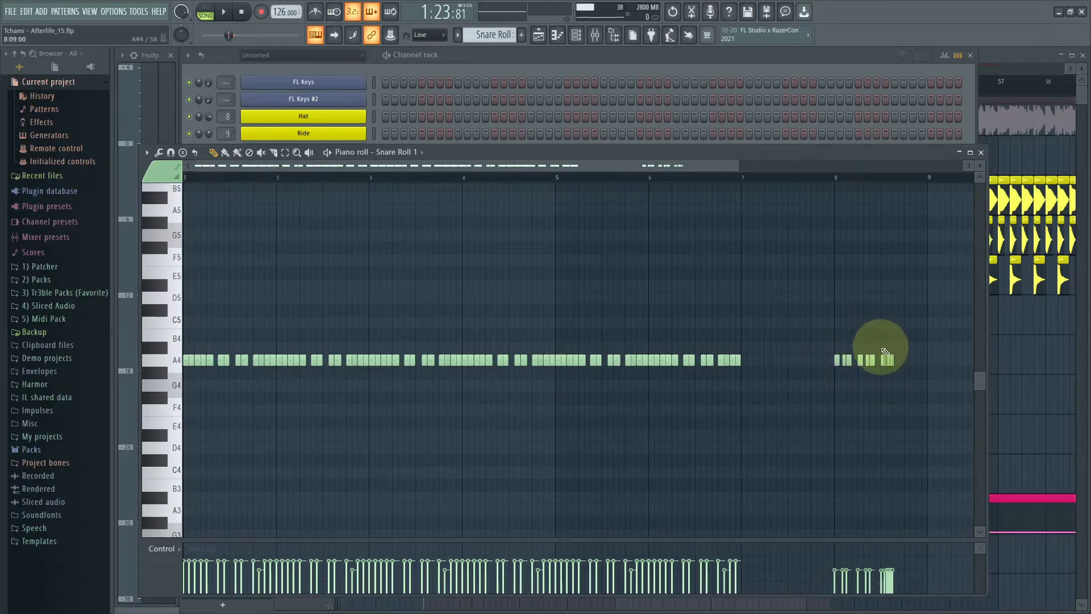
{"action": "scroll", "coordinate": [885, 353], "scroll_direction": "up", "scroll_amount": 4}
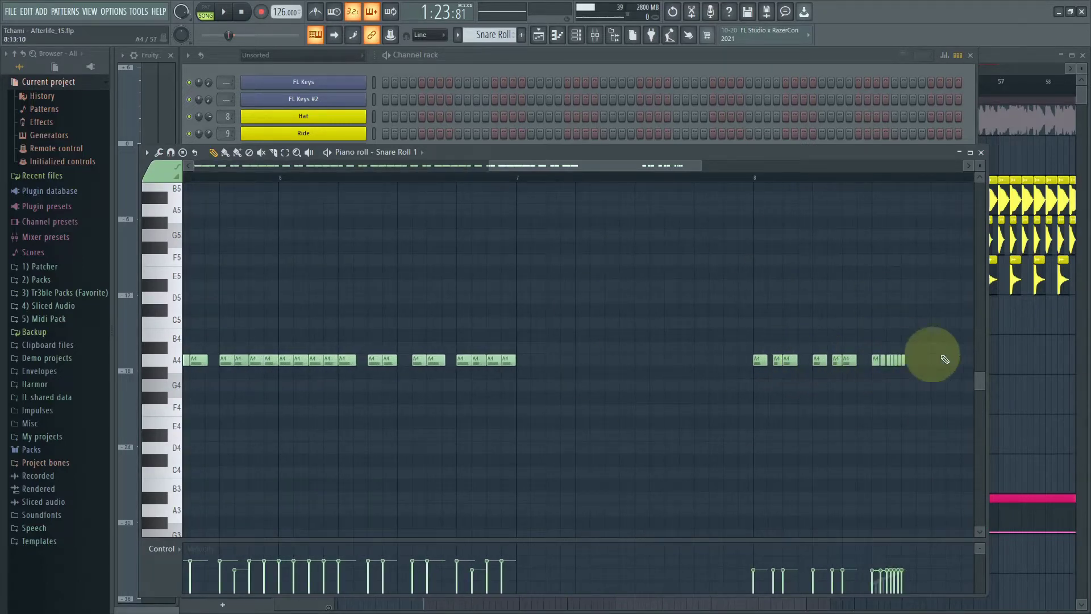
{"action": "left_click", "coordinate": [1062, 364]}
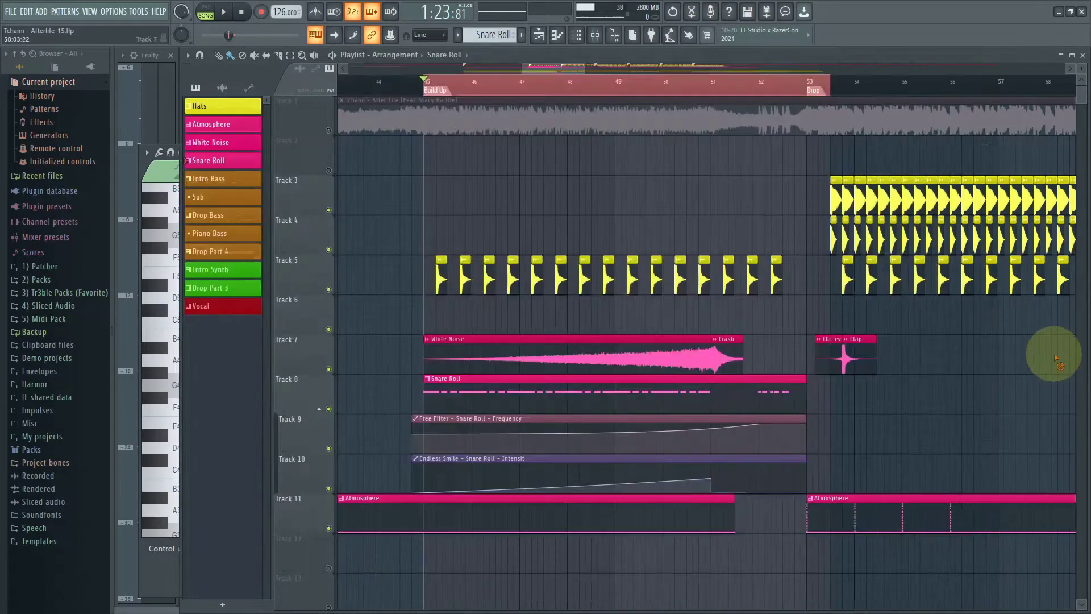
{"action": "double_click", "coordinate": [458, 504]}
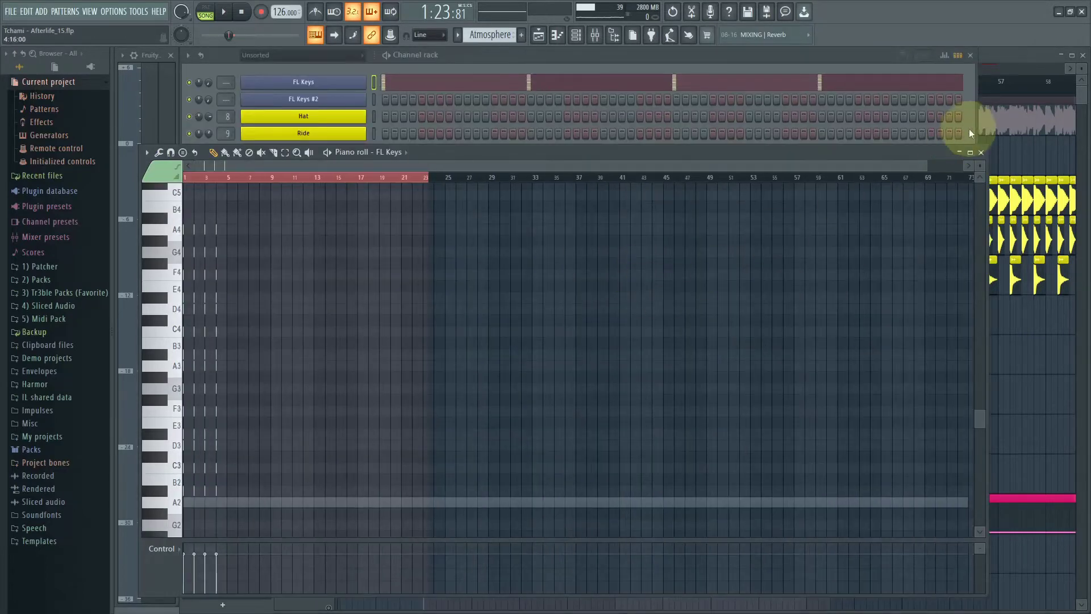
{"action": "left_click", "coordinate": [980, 152]}
Move the playhead to the Drop marker and open the Attack Kick 31 sample settings from Track 3's first clip
{"action": "scroll", "coordinate": [818, 500], "scroll_direction": "up", "scroll_amount": 3}
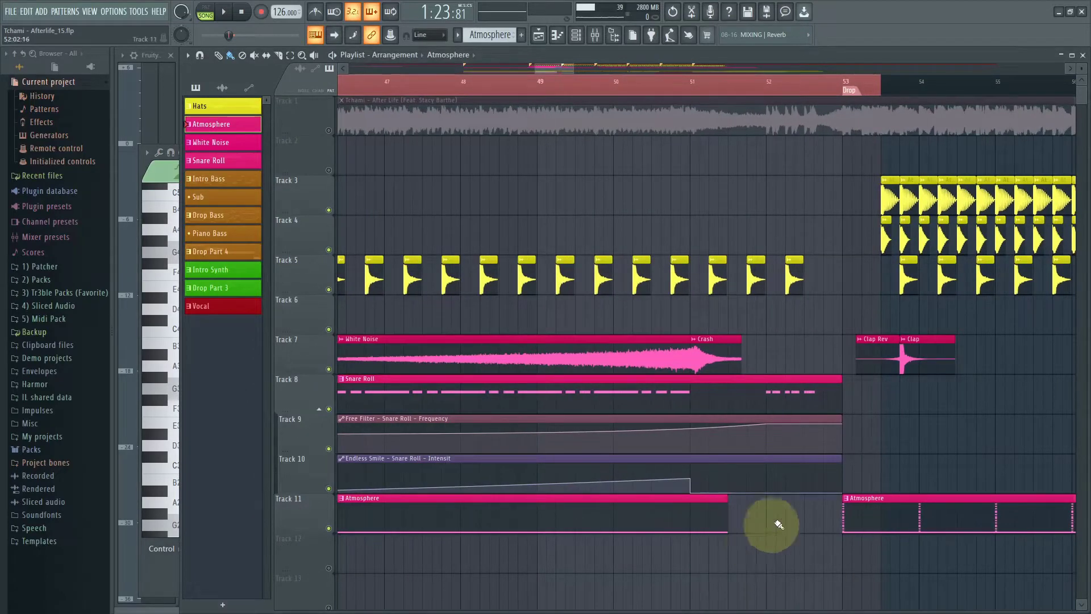
{"action": "scroll", "coordinate": [365, 523], "scroll_direction": "down", "scroll_amount": 3}
{"action": "scroll", "coordinate": [619, 349], "scroll_direction": "down", "scroll_amount": 1}
{"action": "scroll", "coordinate": [621, 352], "scroll_direction": "up", "scroll_amount": 1}
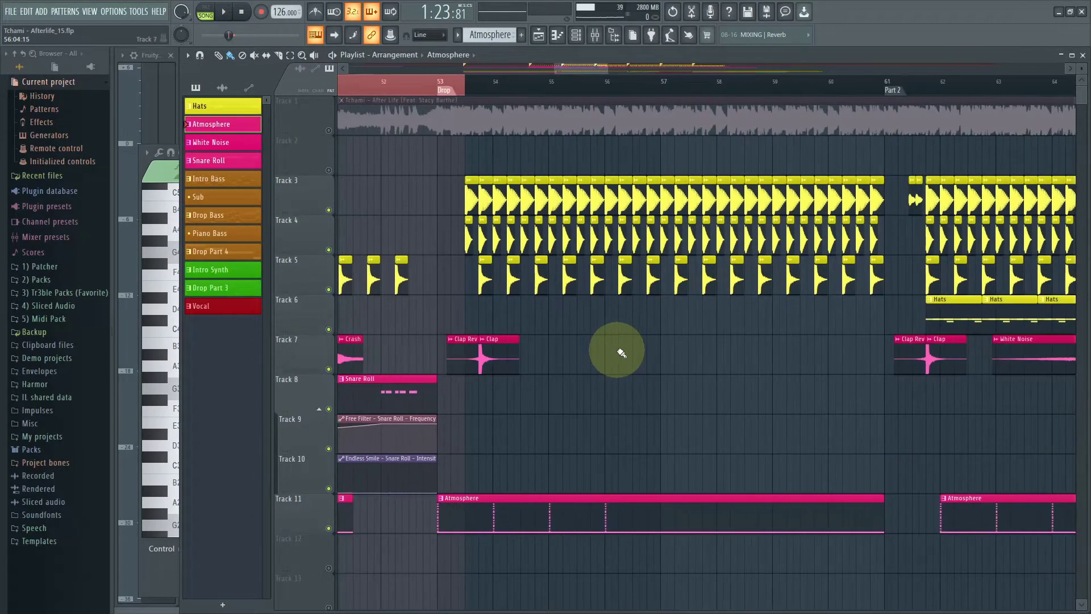
{"action": "left_click", "coordinate": [443, 86]}
{"action": "double_click", "coordinate": [469, 188]}
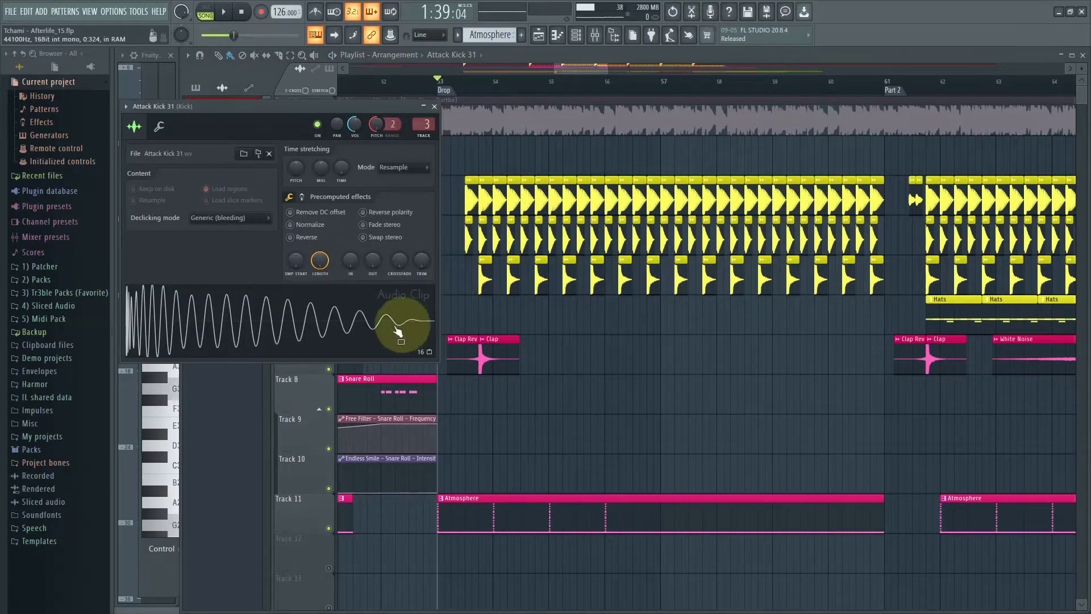
Inspect the sample settings of the drop's Clap on Track 5 and the Clap on Track 7, closing each one
{"action": "left_click", "coordinate": [435, 107]}
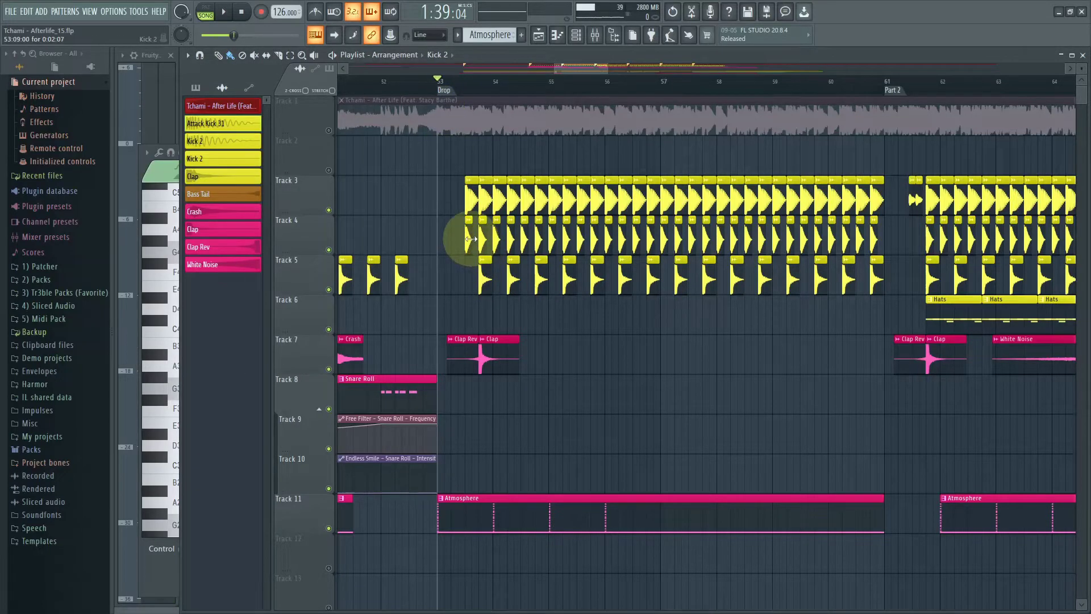
{"action": "left_click", "coordinate": [486, 264]}
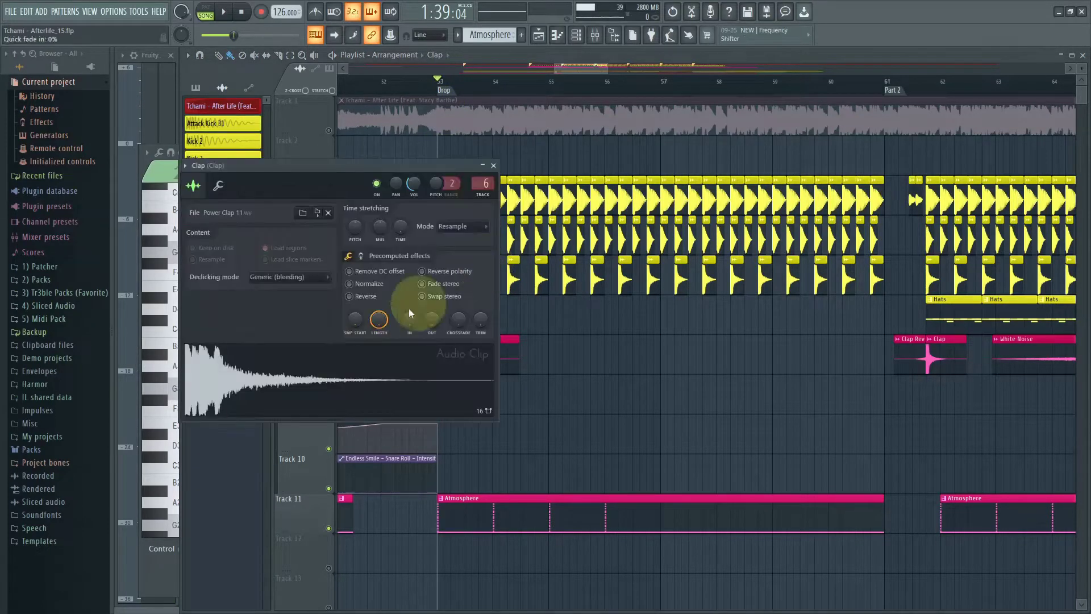
{"action": "left_click", "coordinate": [493, 166]}
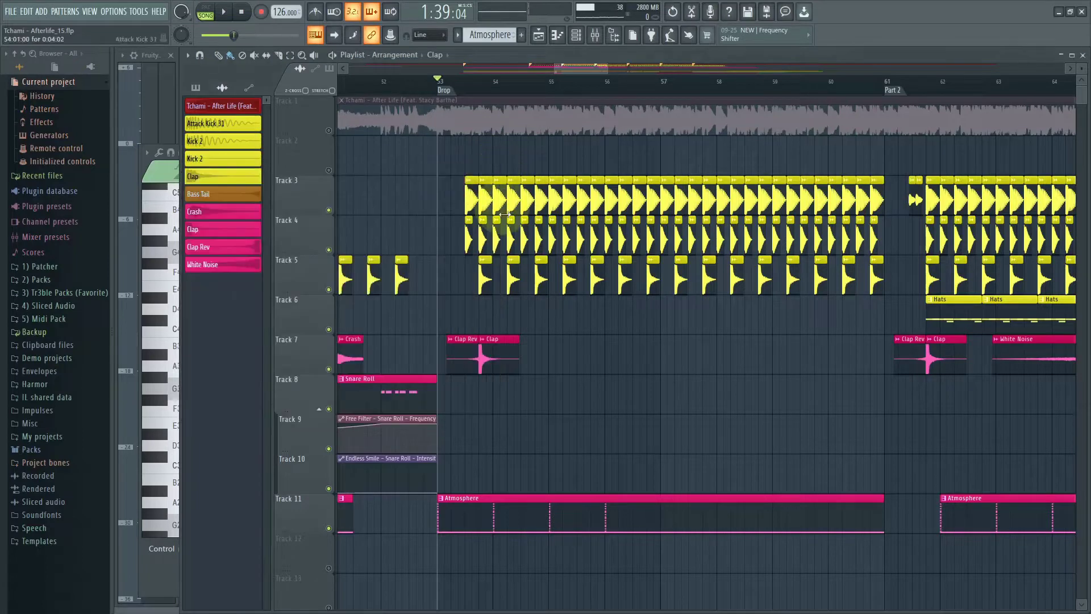
{"action": "left_click", "coordinate": [491, 359]}
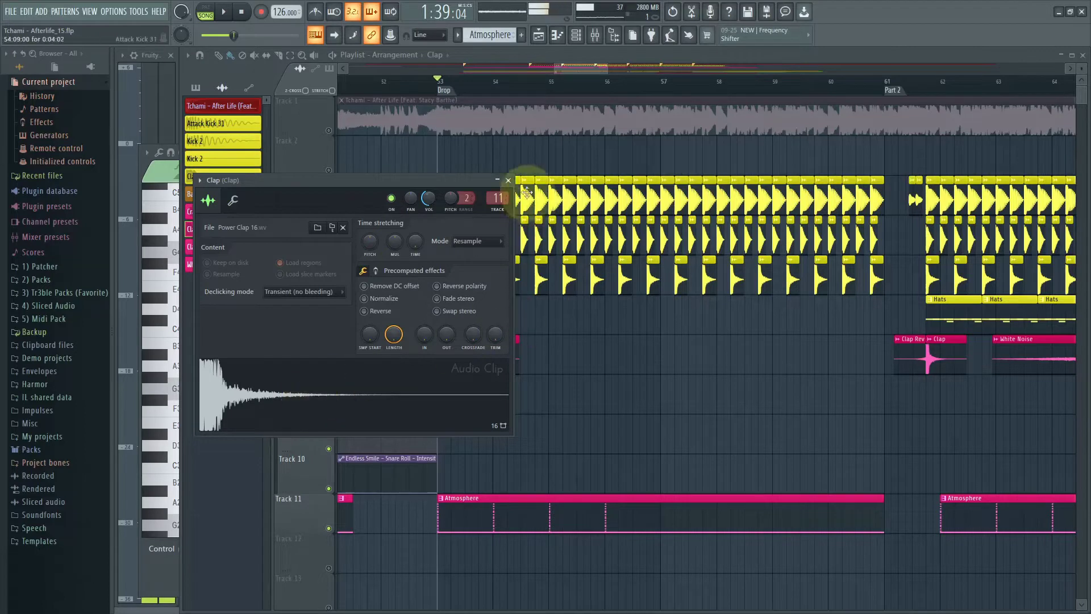
{"action": "left_click", "coordinate": [509, 180]}
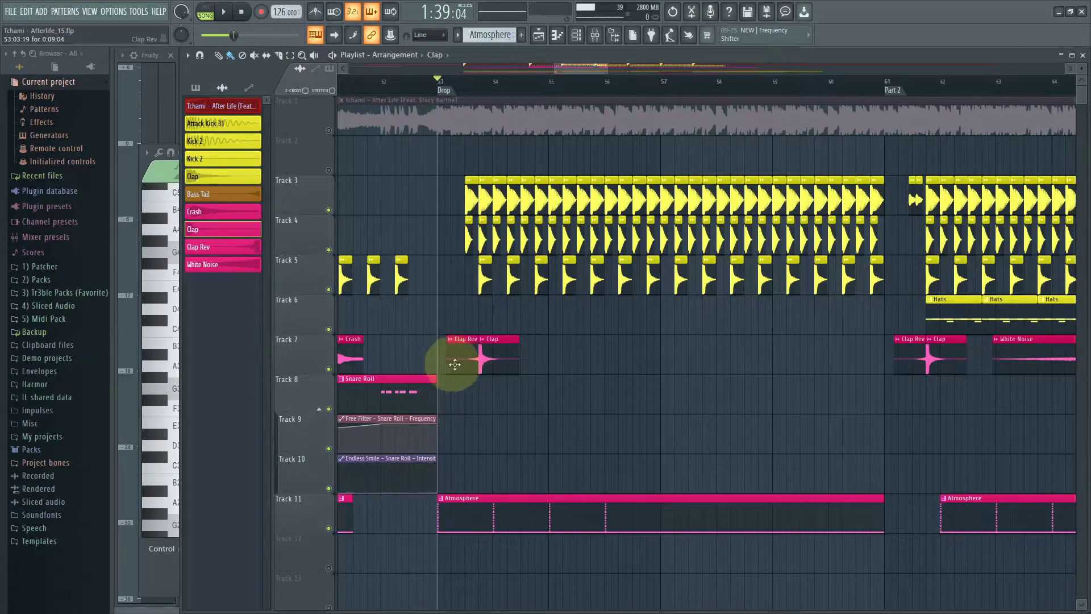
Review the drop's Part 2 section in the playlist and play the song from its marker
{"action": "scroll", "coordinate": [466, 365], "scroll_direction": "right", "scroll_amount": 3}
{"action": "scroll", "coordinate": [573, 395], "scroll_direction": "down", "scroll_amount": 1}
{"action": "scroll", "coordinate": [644, 390], "scroll_direction": "left", "scroll_amount": 3}
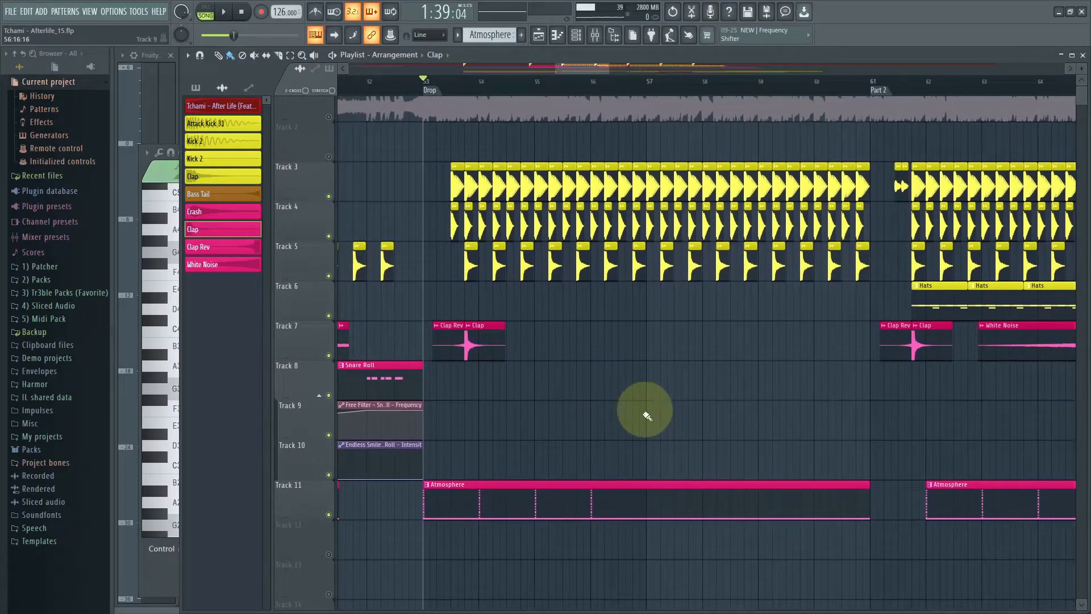
{"action": "scroll", "coordinate": [625, 409], "scroll_direction": "right", "scroll_amount": 5}
{"action": "scroll", "coordinate": [446, 412], "scroll_direction": "up", "scroll_amount": 1}
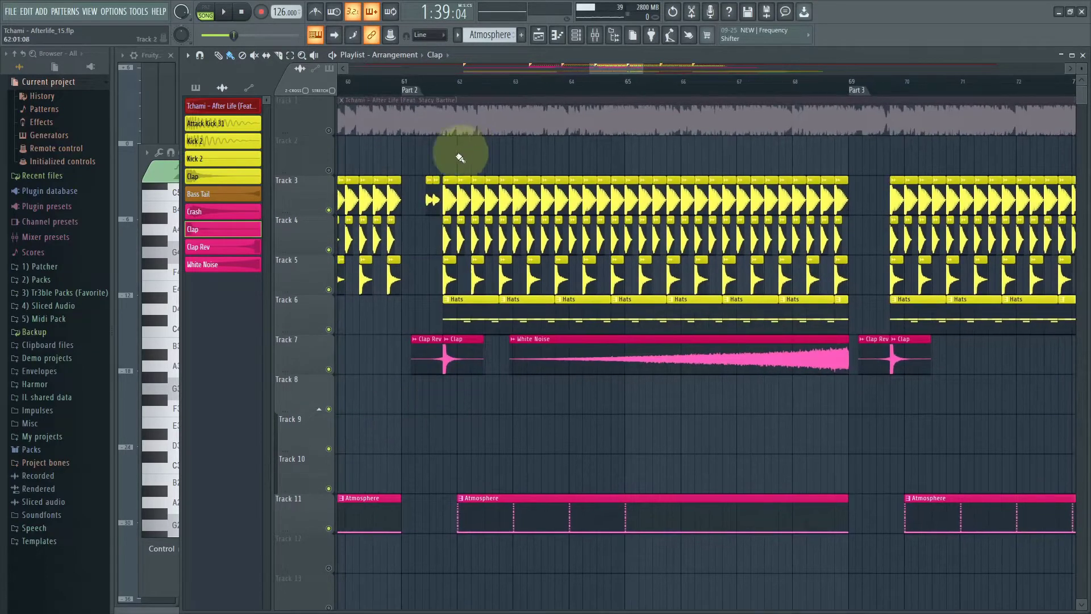
{"action": "scroll", "coordinate": [429, 200], "scroll_direction": "up", "scroll_amount": 4}
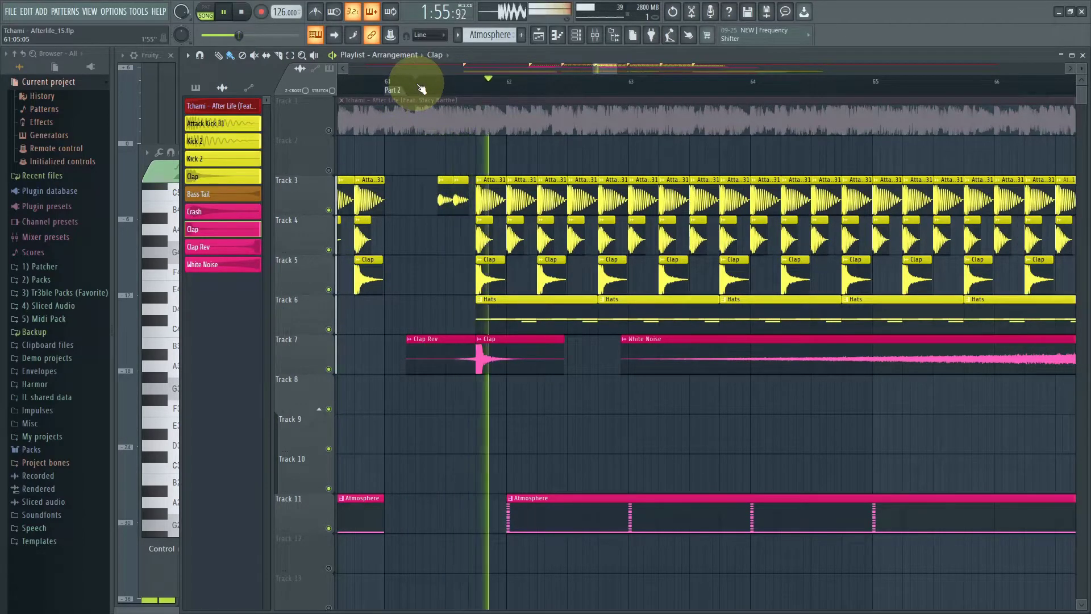
{"action": "key", "text": "space"}
Examine the arrangement around the Part 3 marker, comparing its drum, clap and Atmosphere clips up to Part 4
{"action": "scroll", "coordinate": [401, 433], "scroll_direction": "down", "scroll_amount": 2}
{"action": "scroll", "coordinate": [455, 397], "scroll_direction": "right", "scroll_amount": 5}
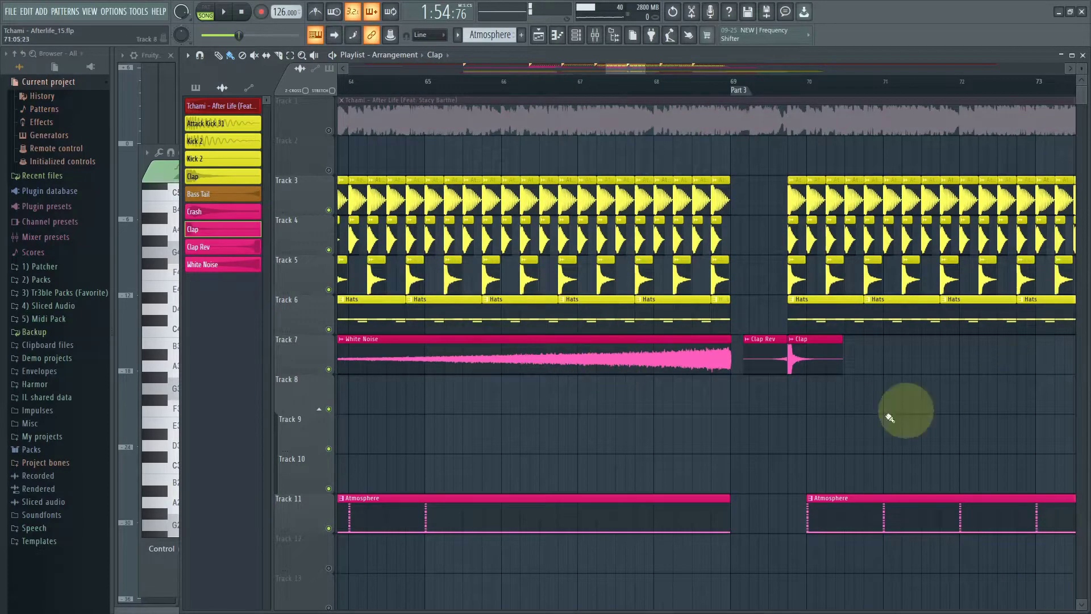
{"action": "scroll", "coordinate": [592, 451], "scroll_direction": "right", "scroll_amount": 3}
{"action": "scroll", "coordinate": [706, 366], "scroll_direction": "up", "scroll_amount": 2}
{"action": "scroll", "coordinate": [706, 366], "scroll_direction": "up", "scroll_amount": 1}
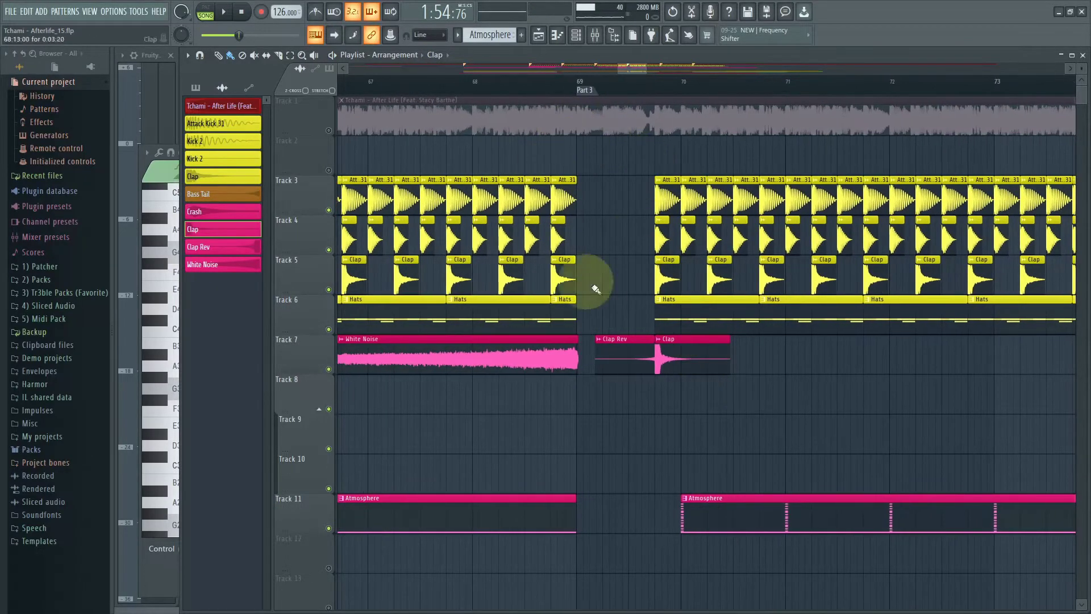
{"action": "scroll", "coordinate": [590, 398], "scroll_direction": "right", "scroll_amount": 4}
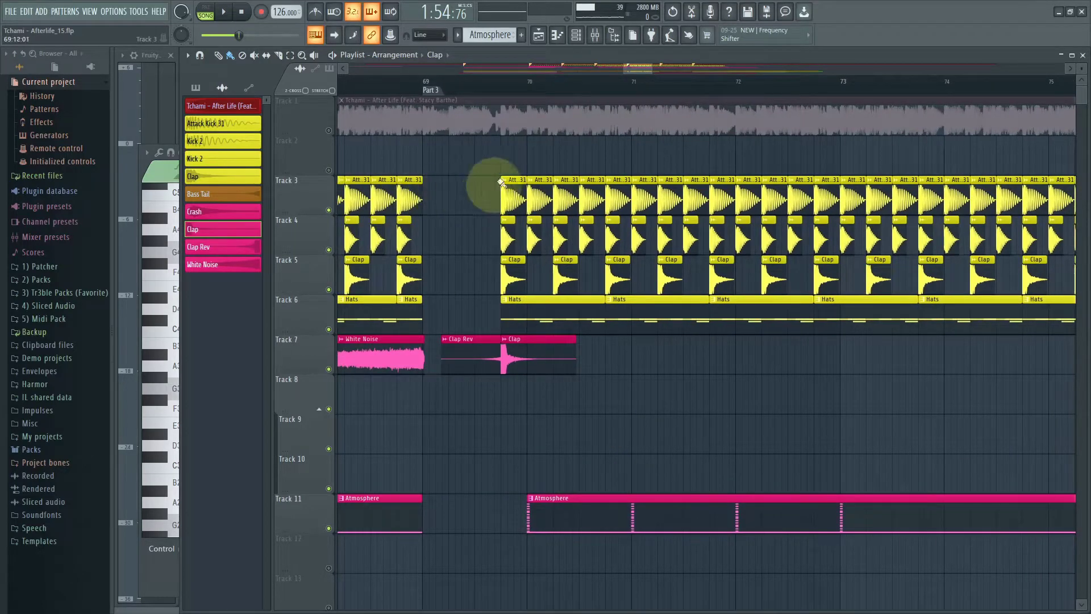
{"action": "scroll", "coordinate": [529, 371], "scroll_direction": "down", "scroll_amount": 3}
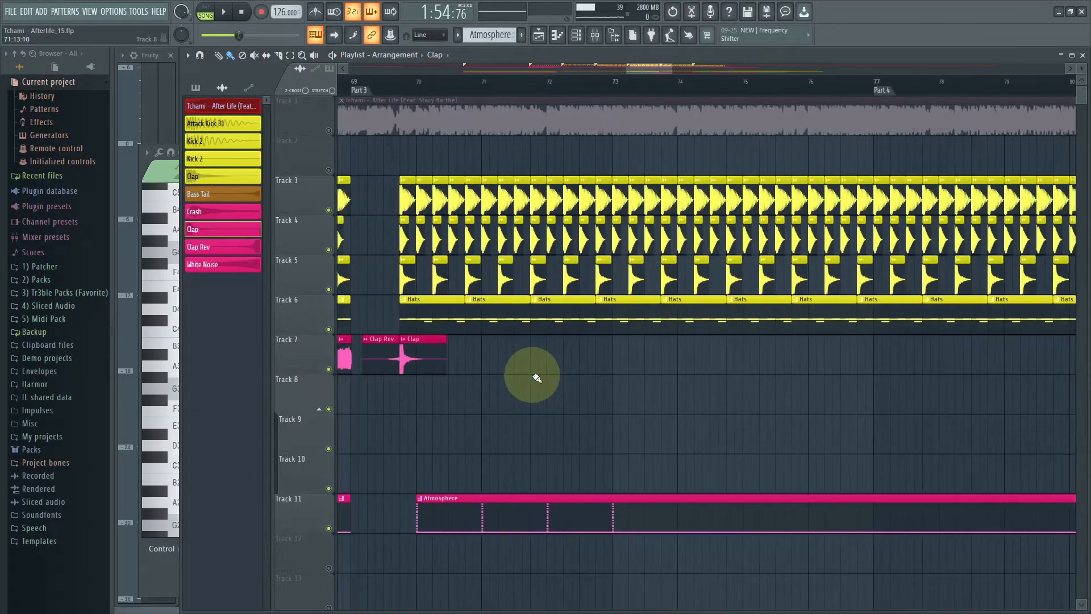
{"action": "scroll", "coordinate": [534, 374], "scroll_direction": "down", "scroll_amount": 3}
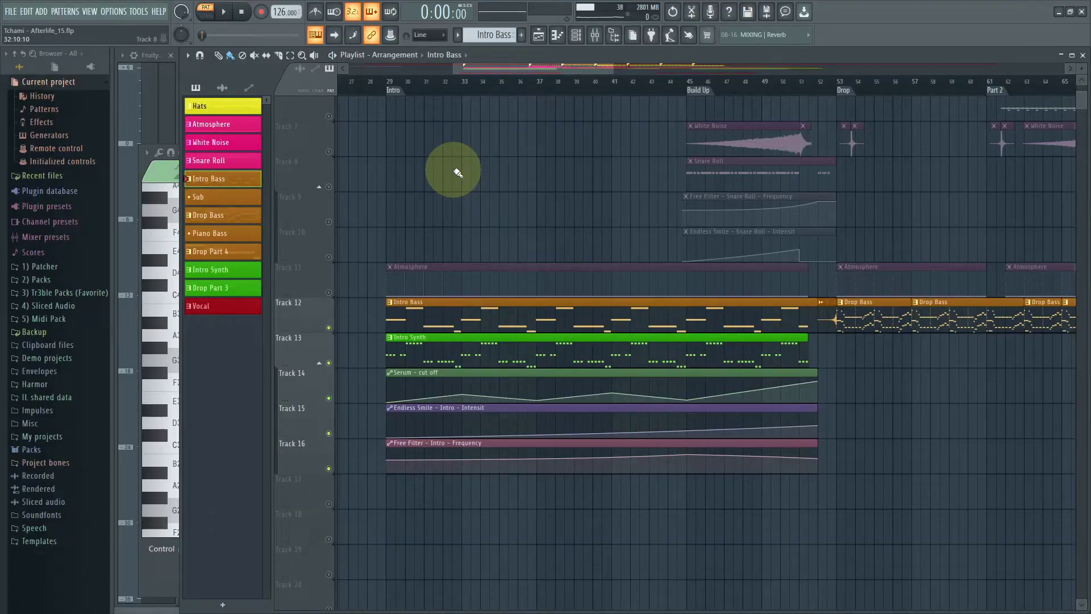
Review the Intro Bass pattern's notes in the piano roll and bring the channel rack forward
{"action": "double_click", "coordinate": [409, 316]}
{"action": "scroll", "coordinate": [412, 316], "scroll_direction": "left", "scroll_amount": 2}
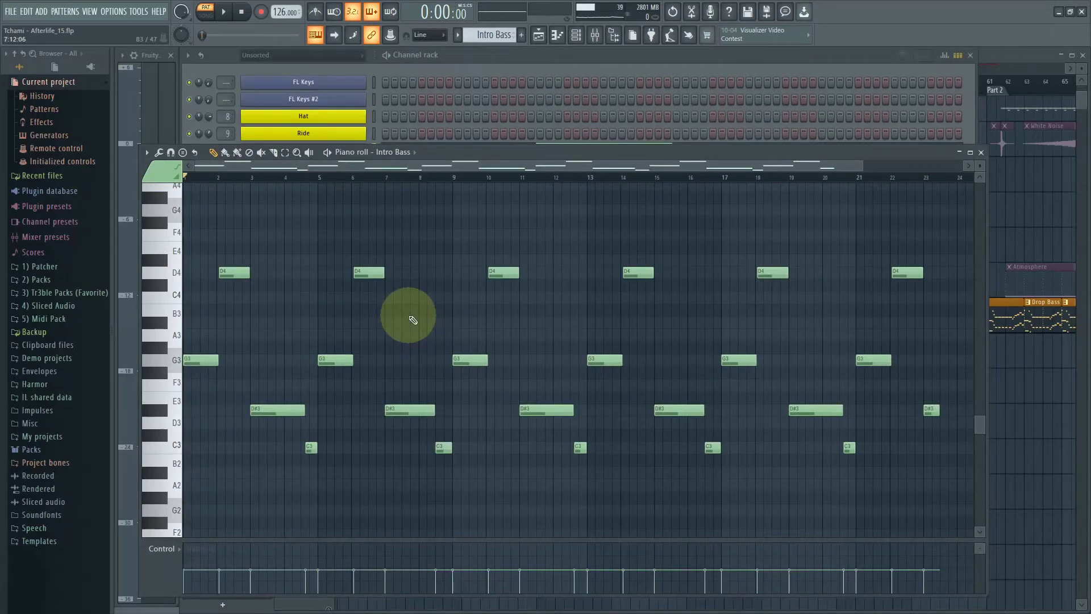
{"action": "left_click", "coordinate": [462, 71]}
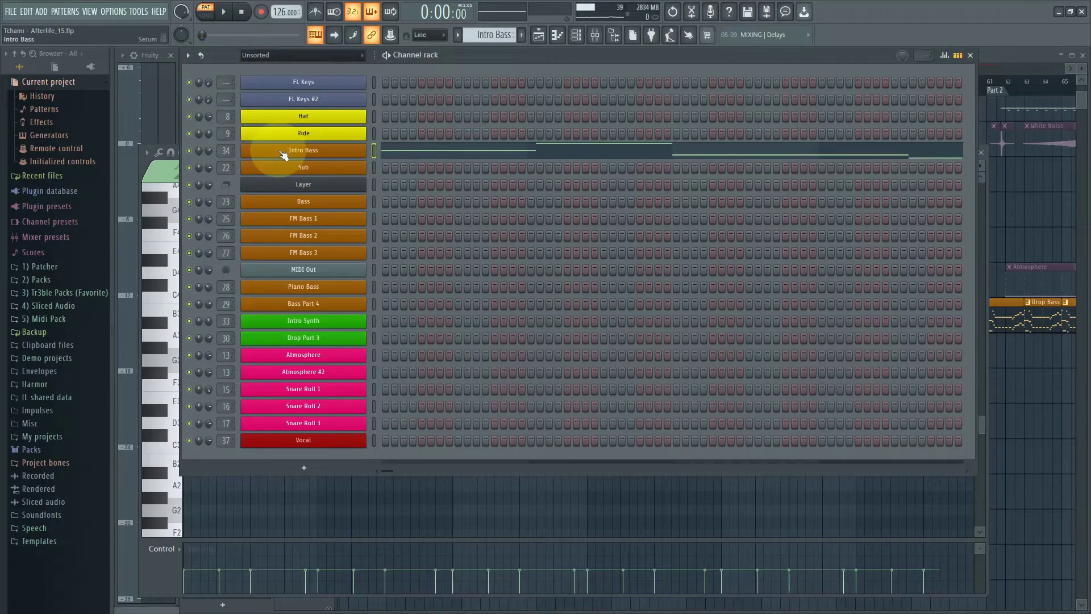
Inspect the oscillator and effects settings of the Intro Bass channel's Serum patch, closing the plugin
{"action": "left_click", "coordinate": [343, 154]}
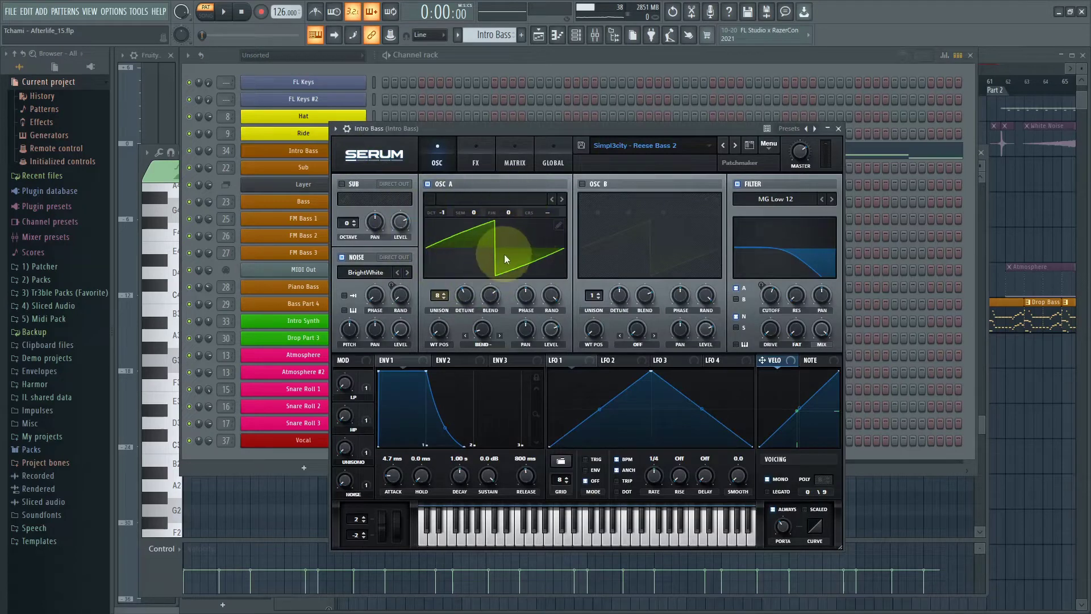
{"action": "left_click", "coordinate": [475, 159]}
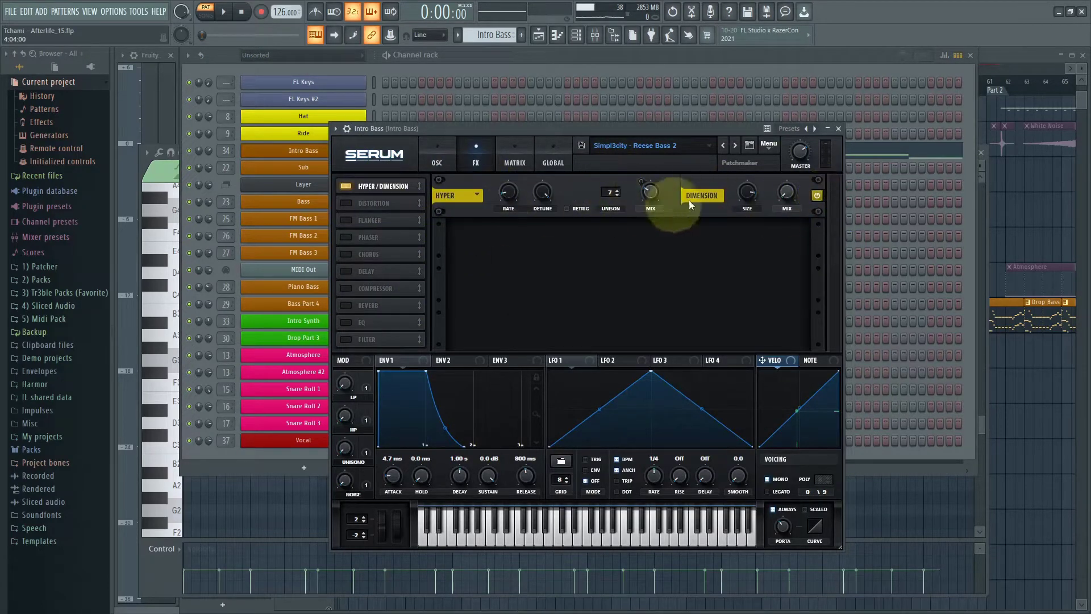
{"action": "left_click", "coordinate": [432, 166]}
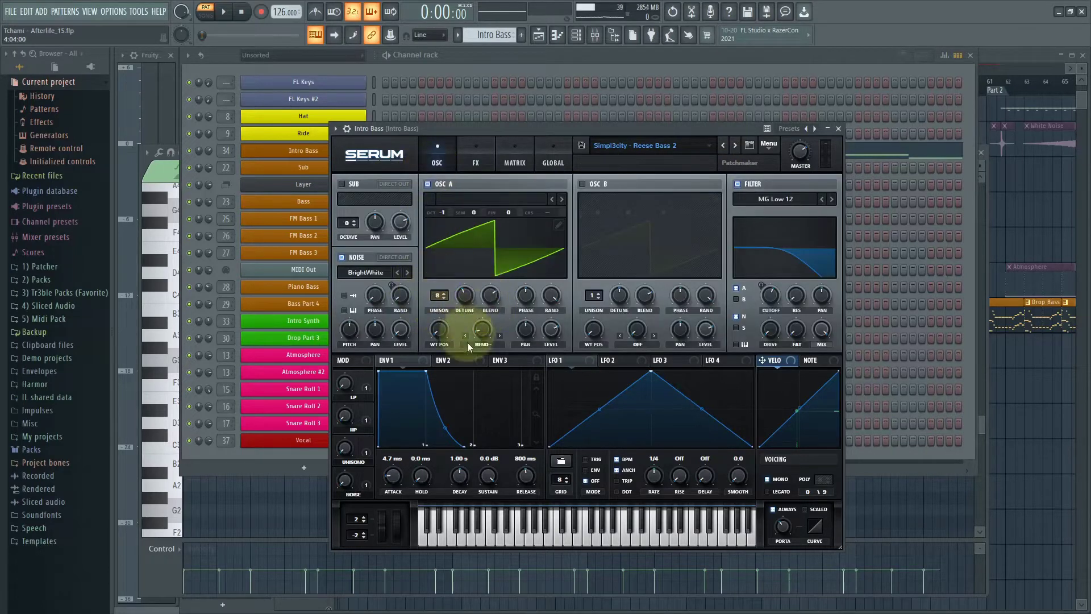
{"action": "left_click", "coordinate": [838, 129]}
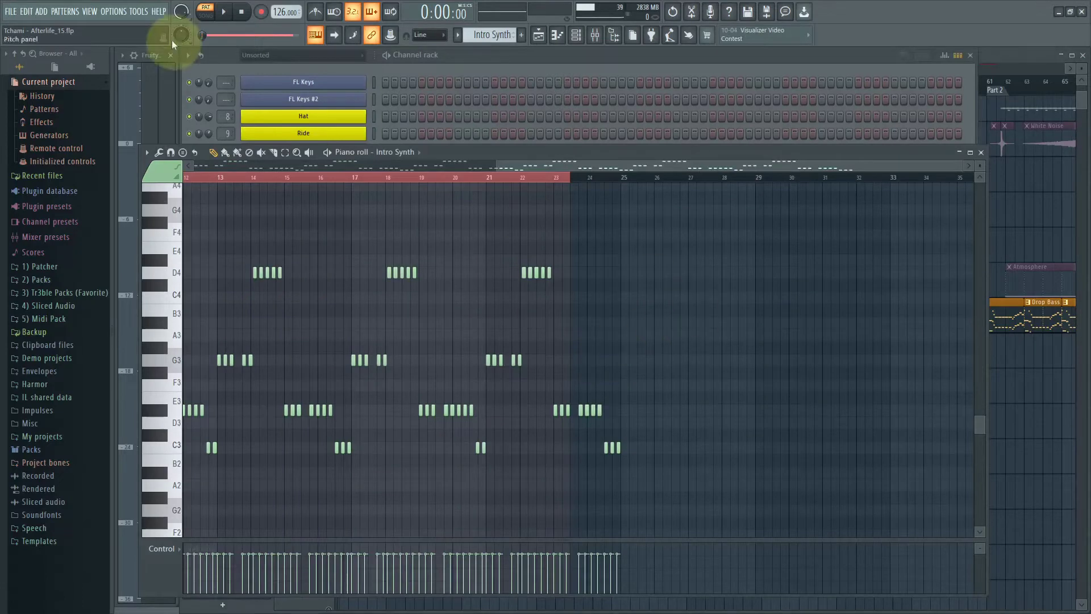
Review the Intro Synth pattern's notes during playback and return to the playlist to examine the intro's automation clips
{"action": "scroll", "coordinate": [317, 207], "scroll_direction": "left", "scroll_amount": 5}
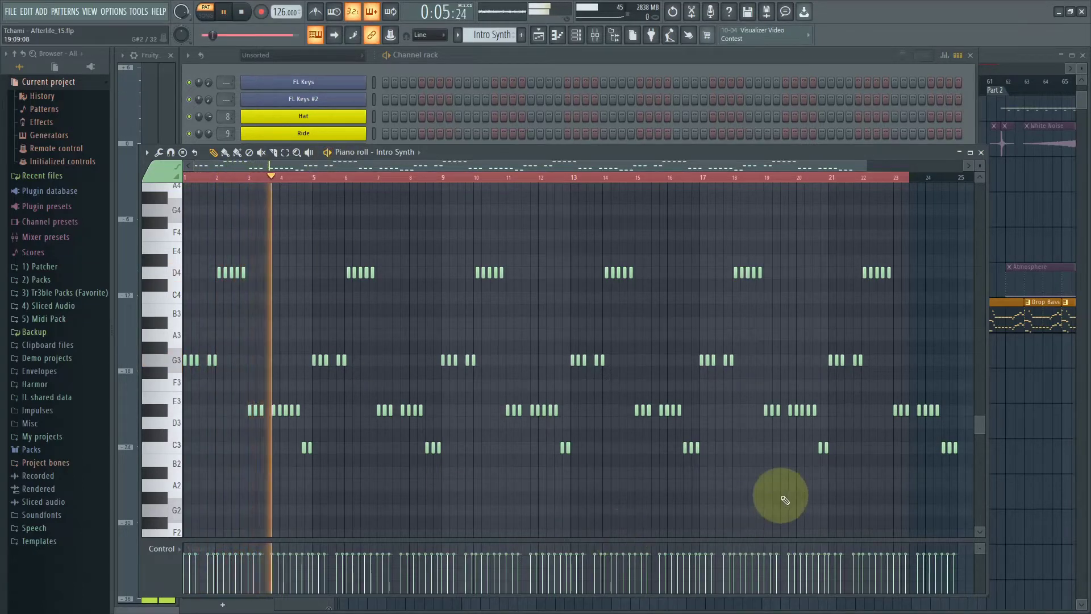
{"action": "left_click", "coordinate": [1033, 393]}
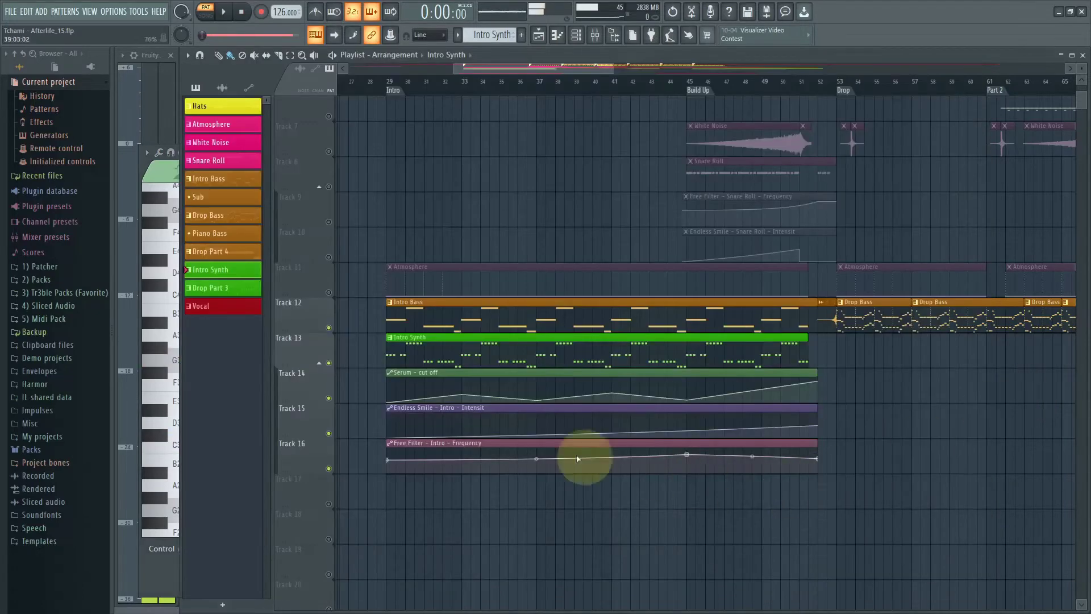
{"action": "scroll", "coordinate": [489, 426], "scroll_direction": "left", "scroll_amount": 5}
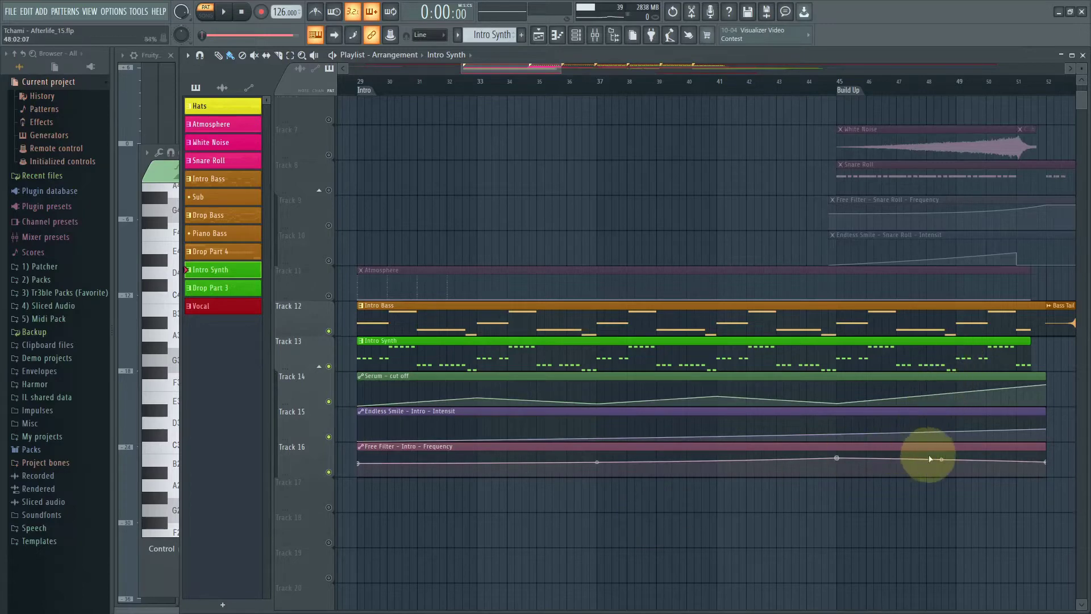
Open the sample settings of the Bass Tail clip just before the Drop marker and audition the reversed sample
{"action": "left_click_drag", "start_coordinate": [969, 490], "coordinate": [829, 522]}
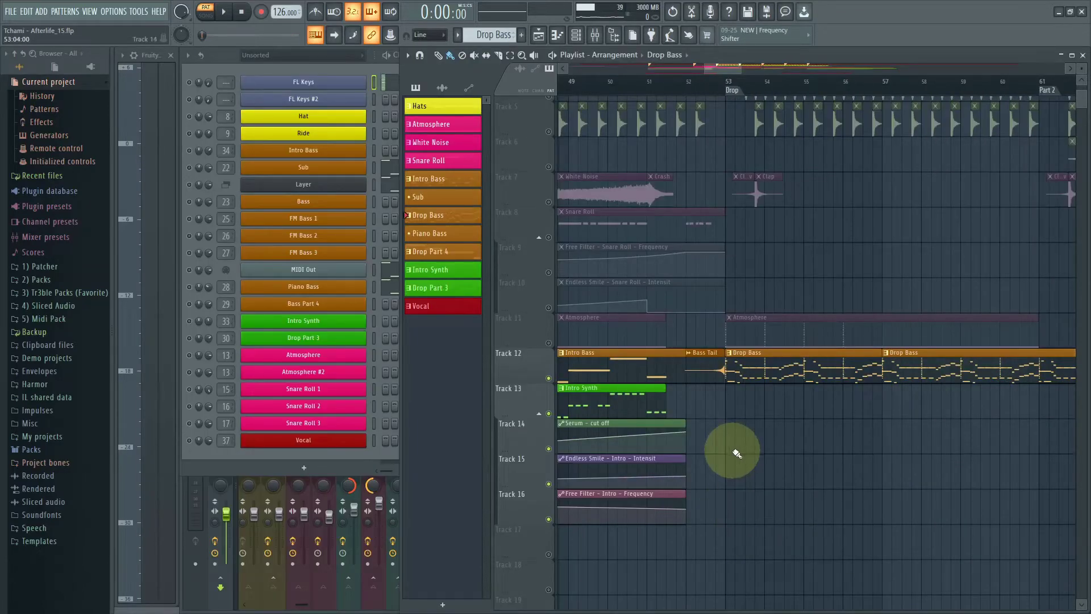
{"action": "double_click", "coordinate": [707, 363]}
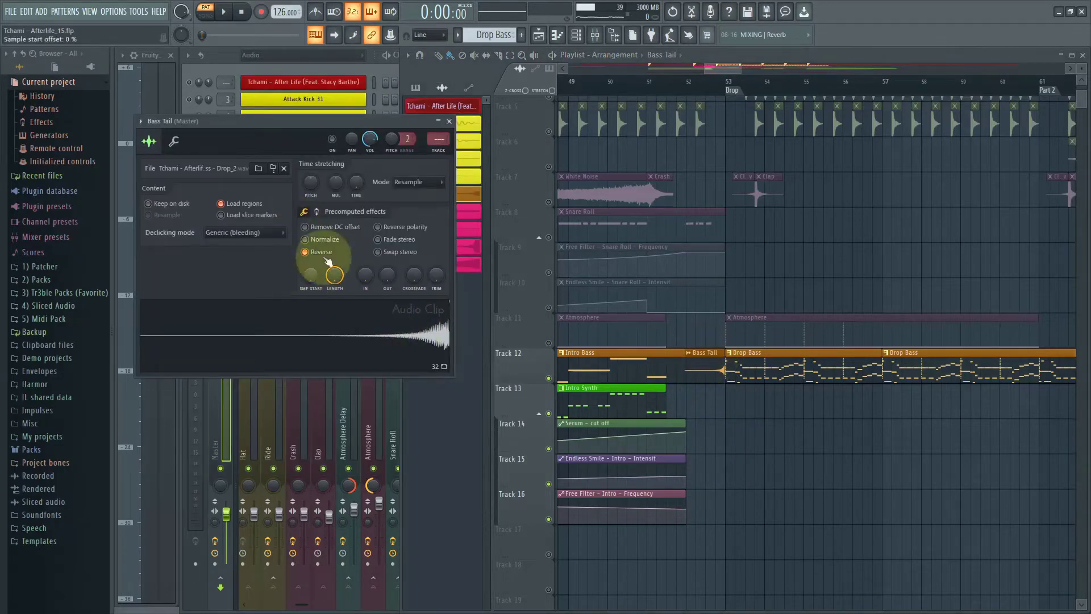
{"action": "left_click", "coordinate": [327, 337]}
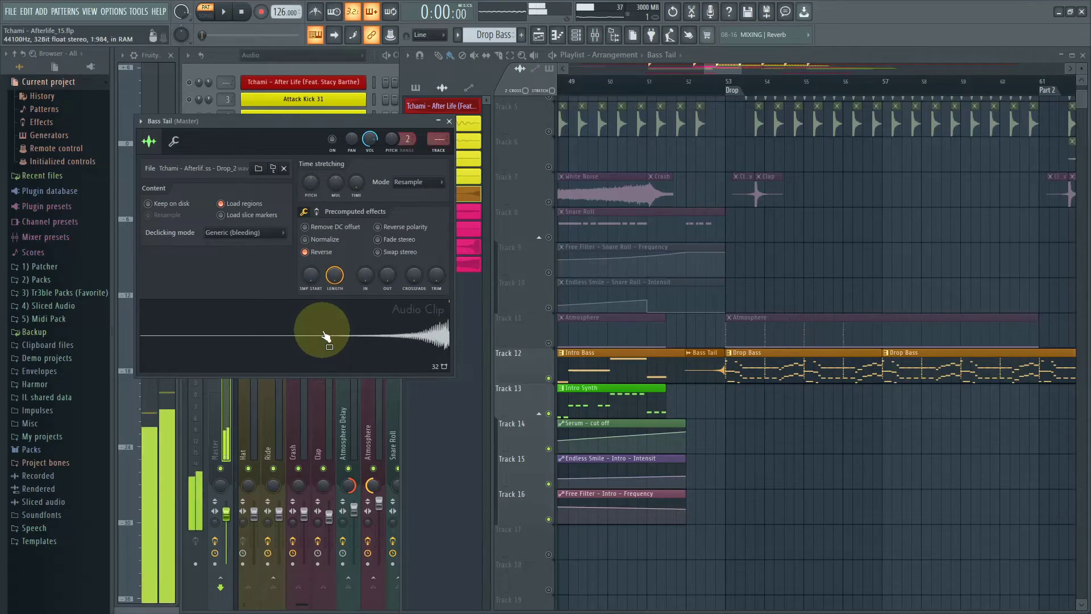
Solo the Sub channel in the channel rack and inspect its Serum oscillator and effects settings, closing the plugin
{"action": "key", "text": "F6"}
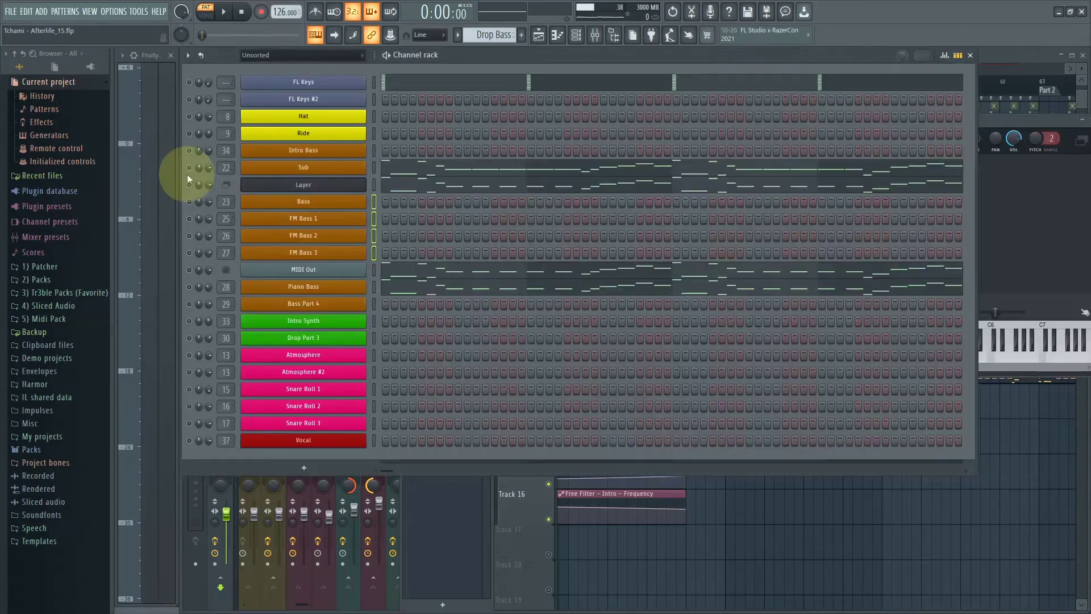
{"action": "left_click", "coordinate": [190, 167]}
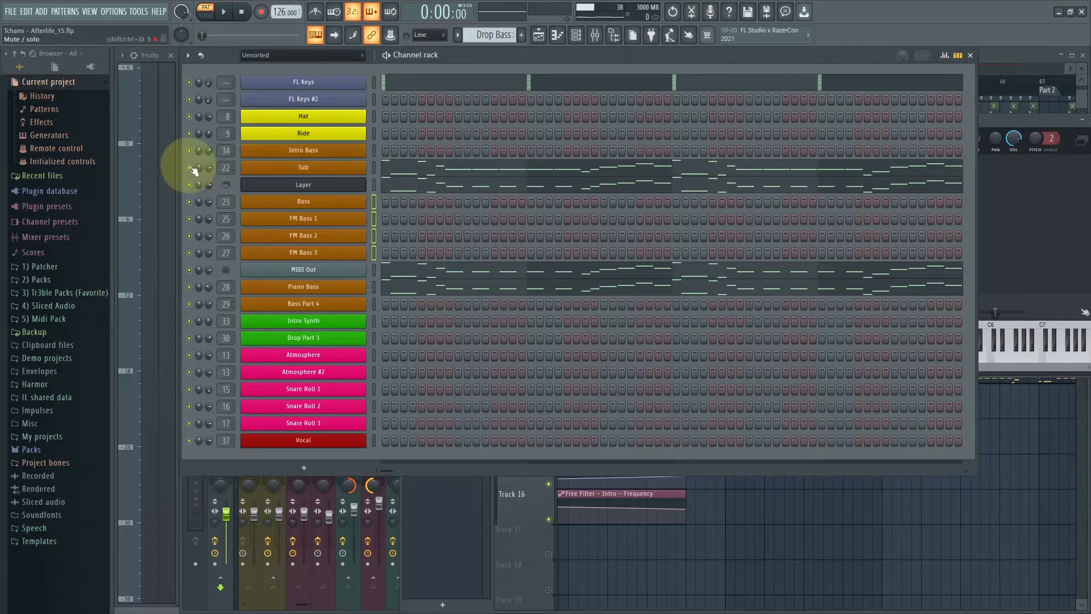
{"action": "left_click", "coordinate": [334, 170]}
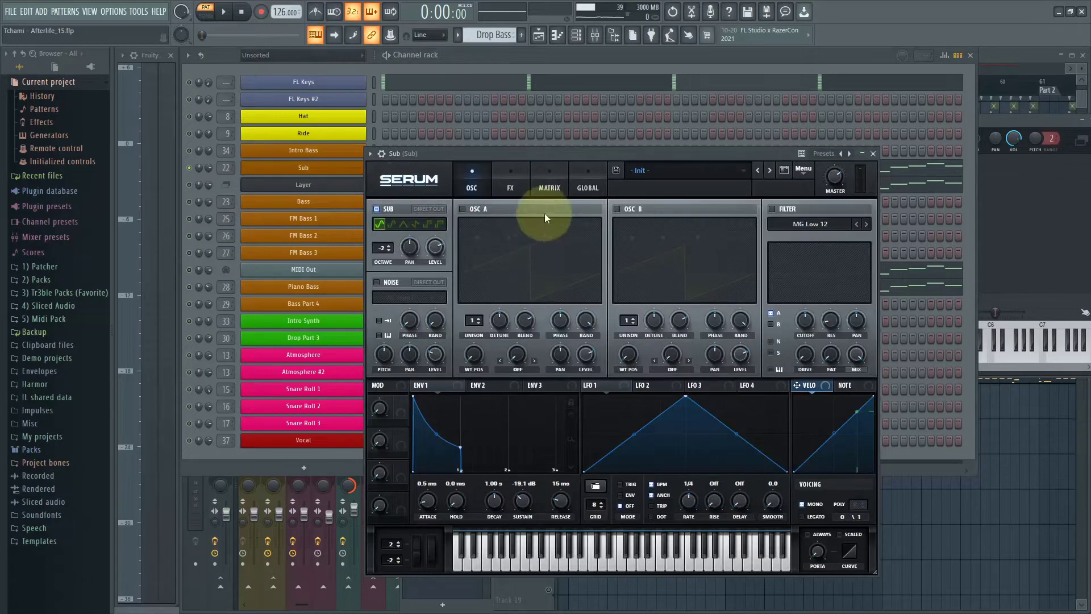
{"action": "left_click", "coordinate": [509, 181]}
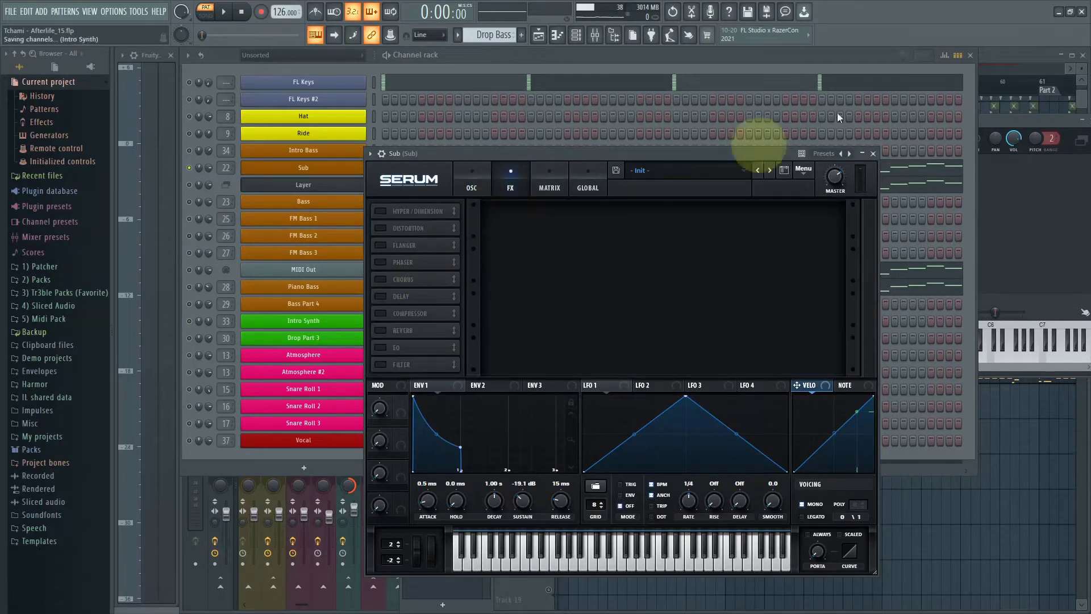
{"action": "left_click", "coordinate": [873, 152]}
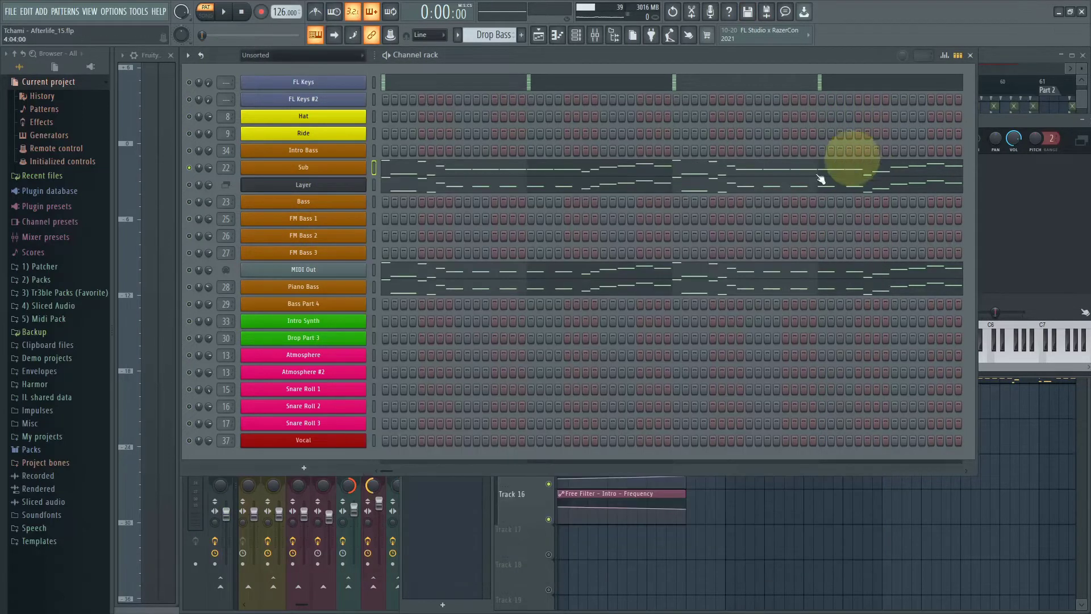
Examine the Pro-Q 3 equalizer curve on the Sub mixer track while the Drop Bass pattern plays
{"action": "left_click", "coordinate": [206, 585]}
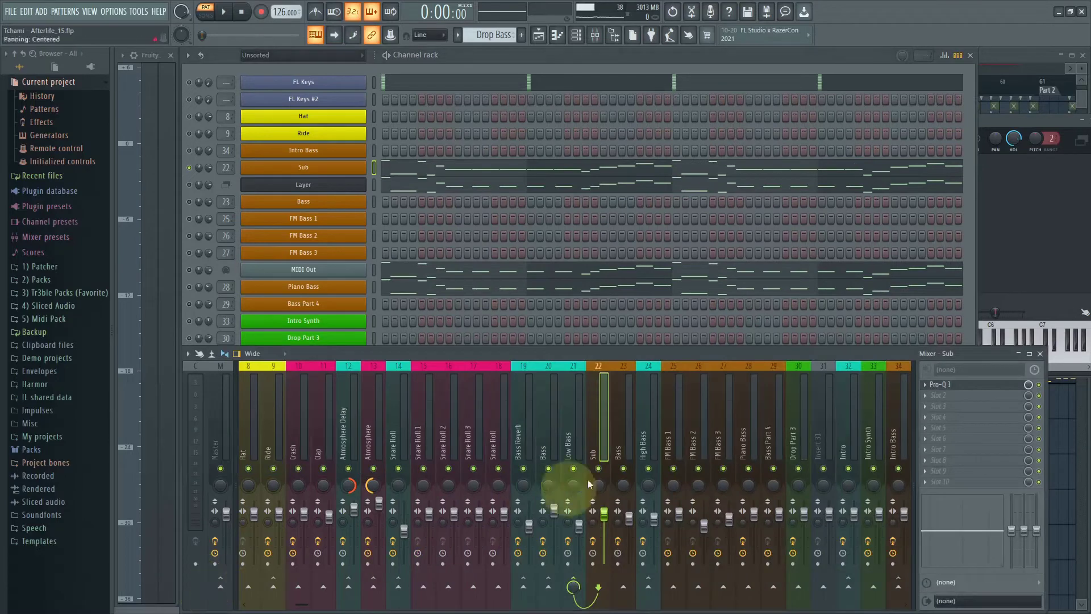
{"action": "left_click", "coordinate": [943, 385]}
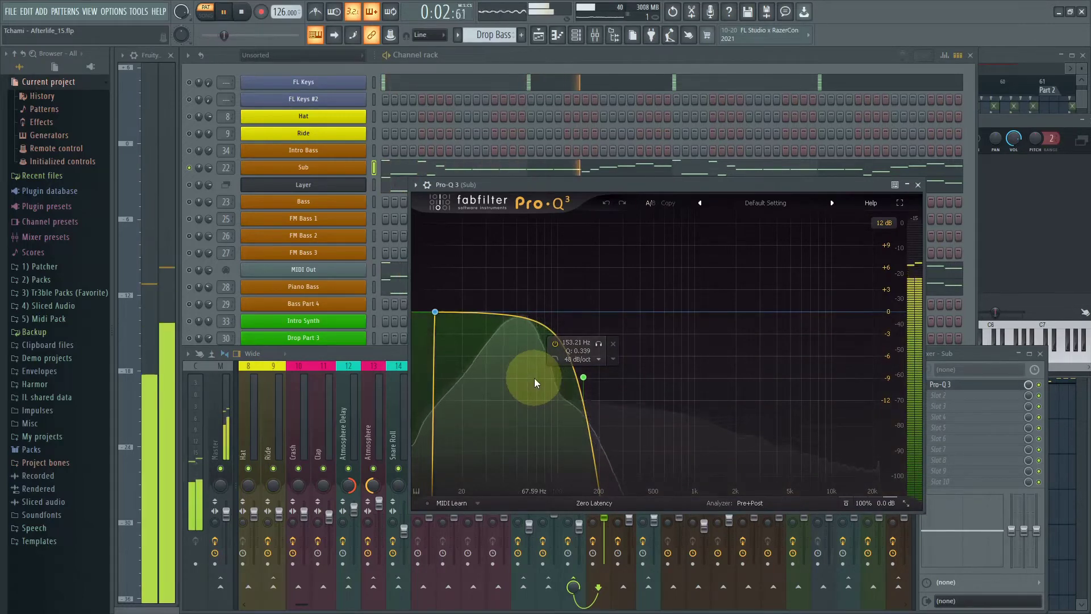
{"action": "key", "text": "space"}
Enable the Layer and Bass channels with Sub muted, audition the pattern and open the Bass channel's Serum patch
{"action": "left_click", "coordinate": [194, 182]}
{"action": "left_click_drag", "start_coordinate": [197, 204], "coordinate": [193, 162]}
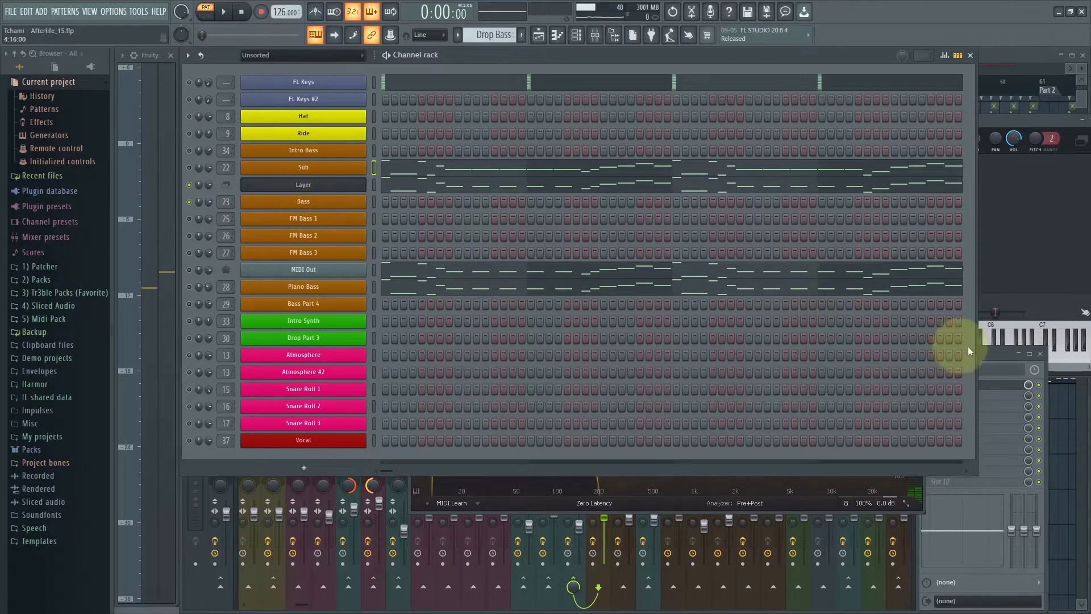
{"action": "key", "text": "space"}
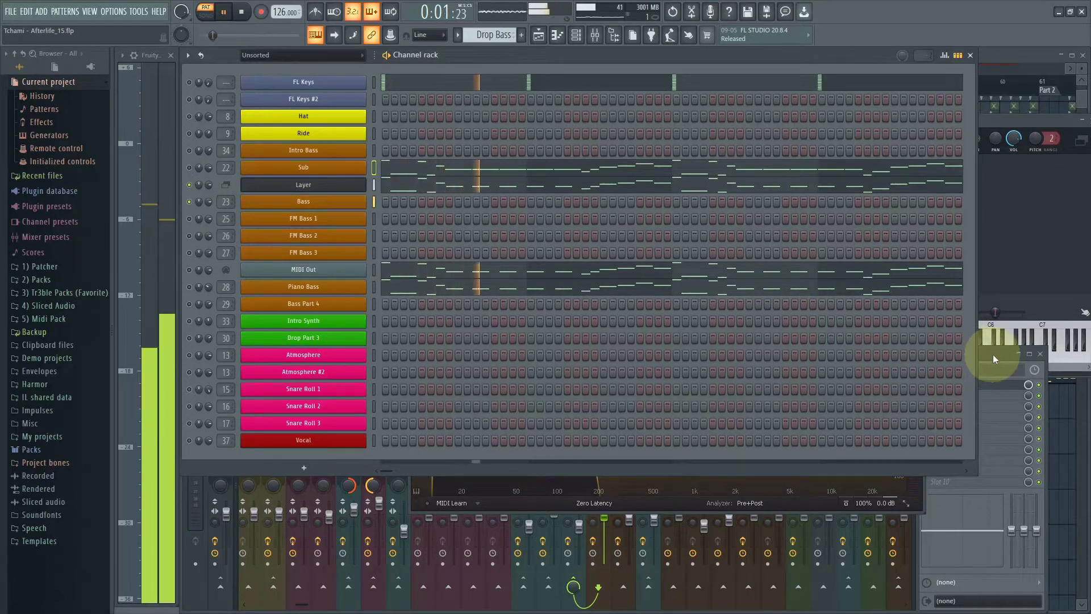
{"action": "left_click", "coordinate": [304, 201]}
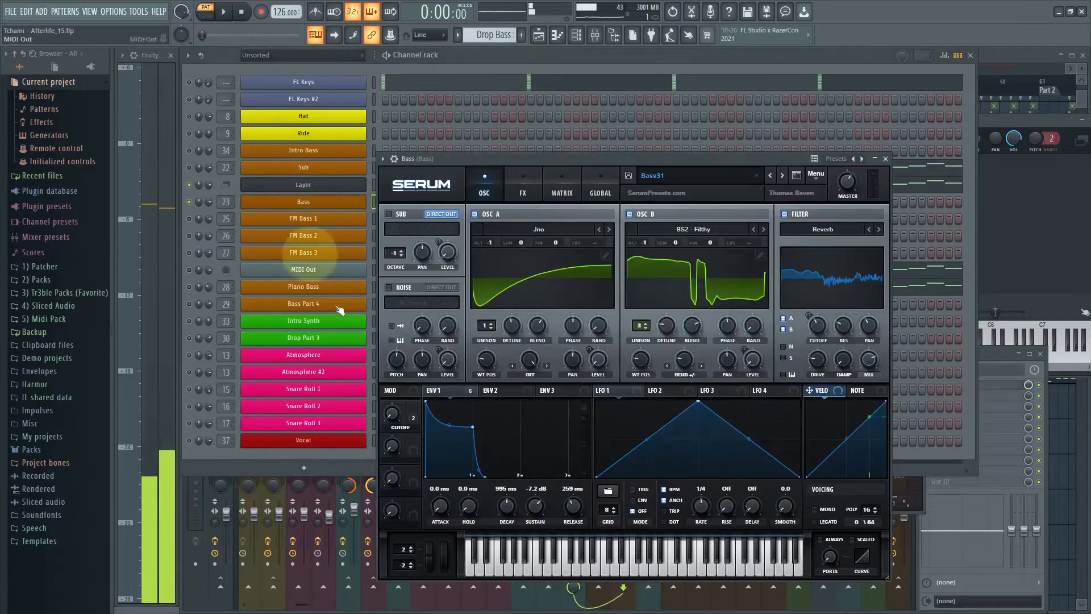
Stop playback, inspect the effects rack of the Bass channel's Serum patch and close the plugin
{"action": "key", "text": "space"}
{"action": "left_click", "coordinate": [521, 173]}
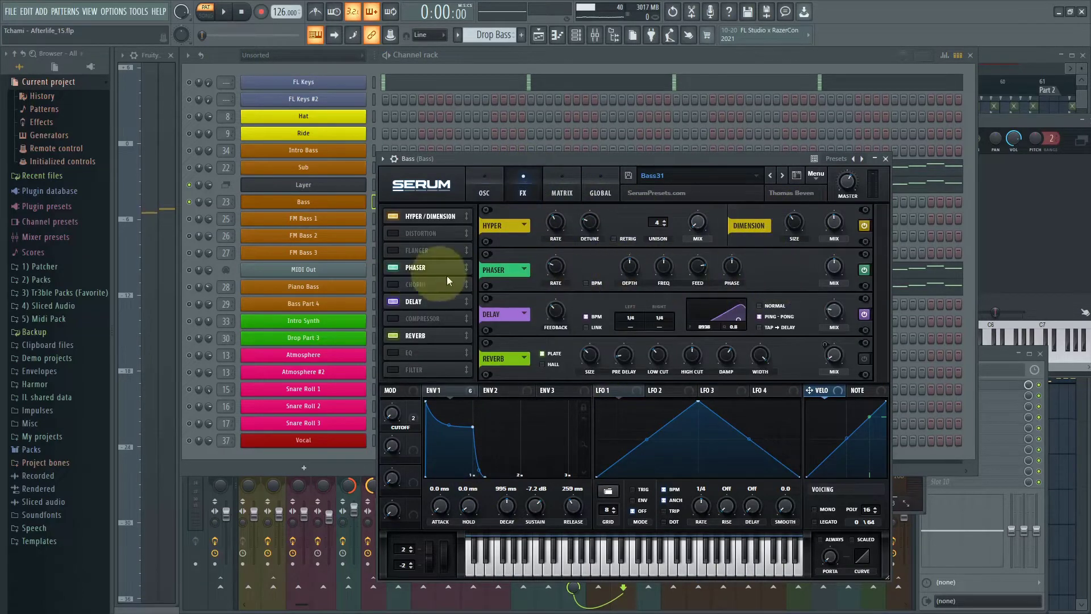
{"action": "left_click", "coordinate": [885, 159]}
Examine the Pro-Q 3 equalizer curve on the Bass mixer track while the pattern plays, closing the plugin
{"action": "left_click", "coordinate": [979, 357]}
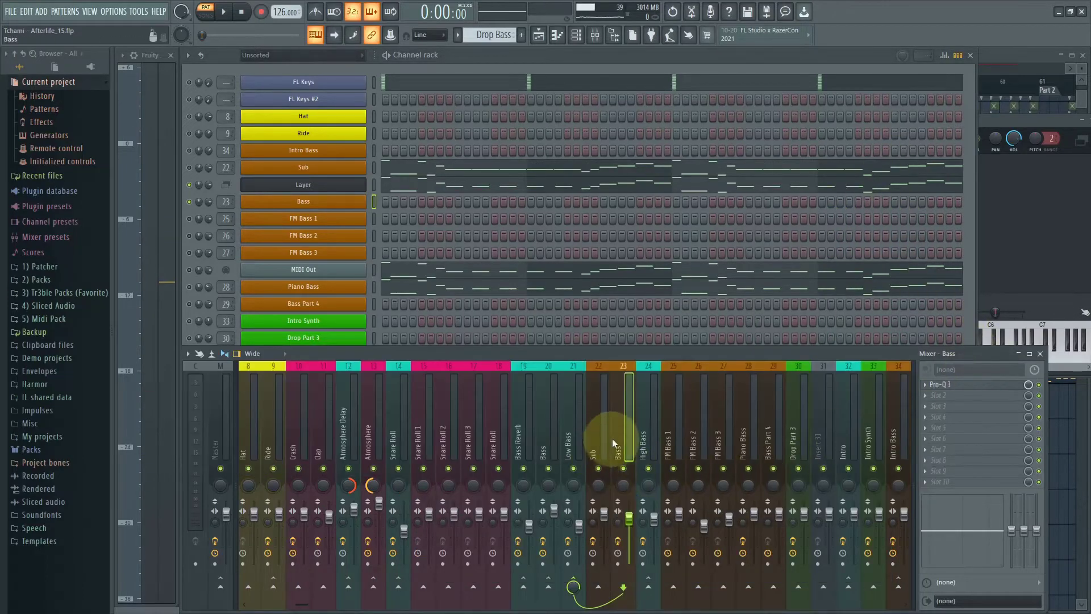
{"action": "left_click", "coordinate": [965, 390]}
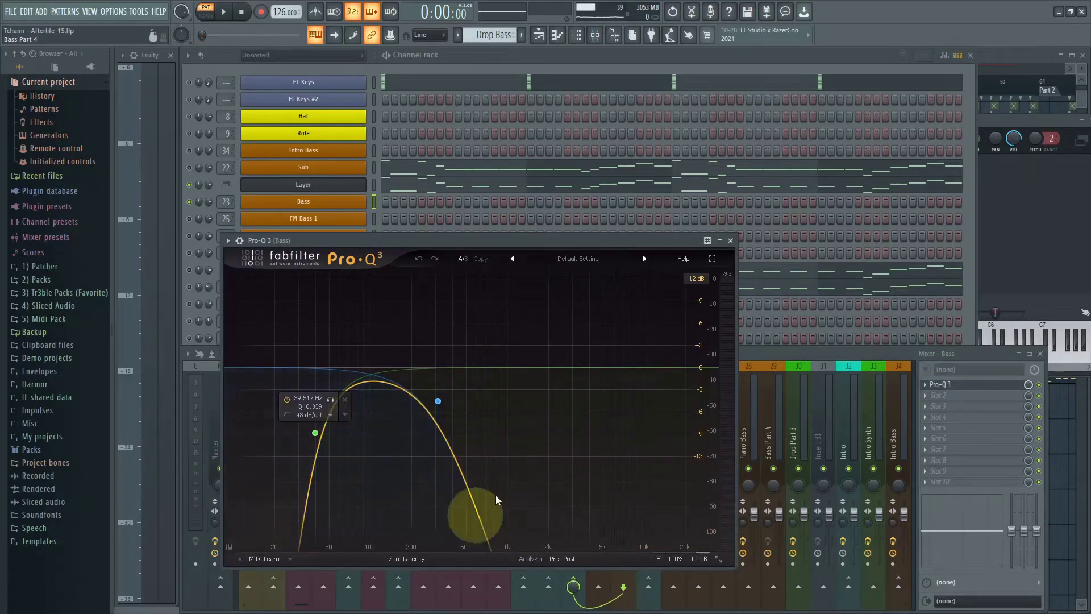
{"action": "key", "text": "space"}
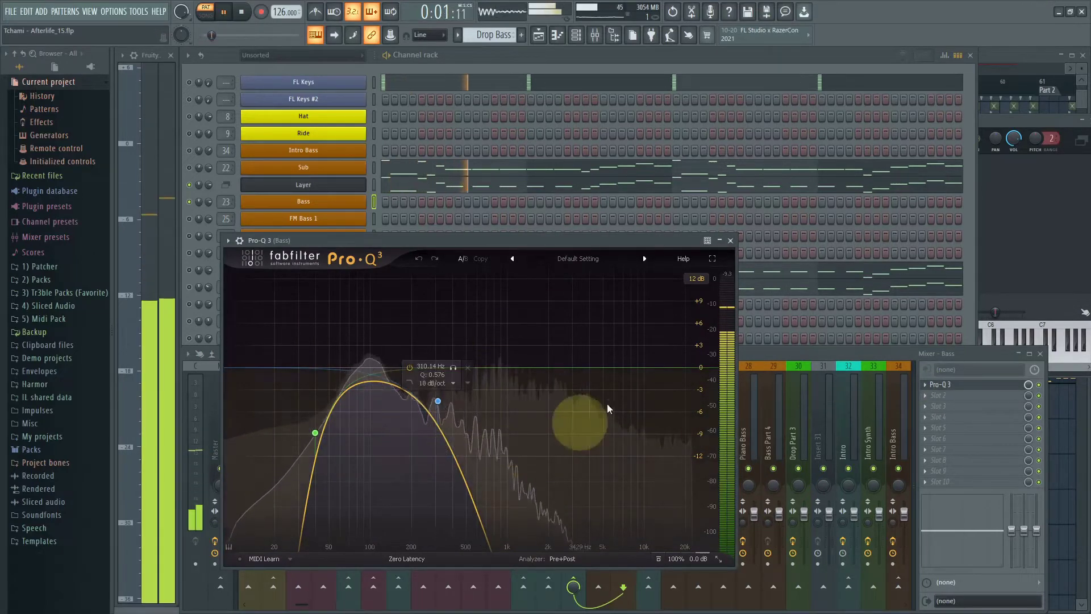
{"action": "key", "text": "space"}
{"action": "left_click", "coordinate": [731, 240]}
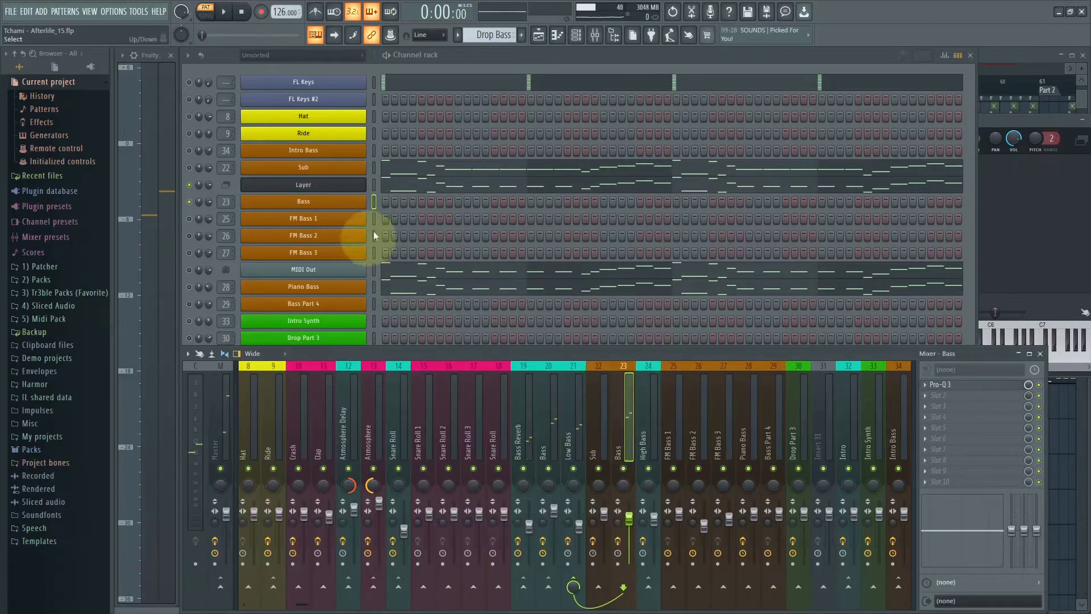
Enable the FM Bass 1, 2 and 3 channels with Bass muted and trace their mixer routing to the High Bass track
{"action": "left_click", "coordinate": [197, 227]}
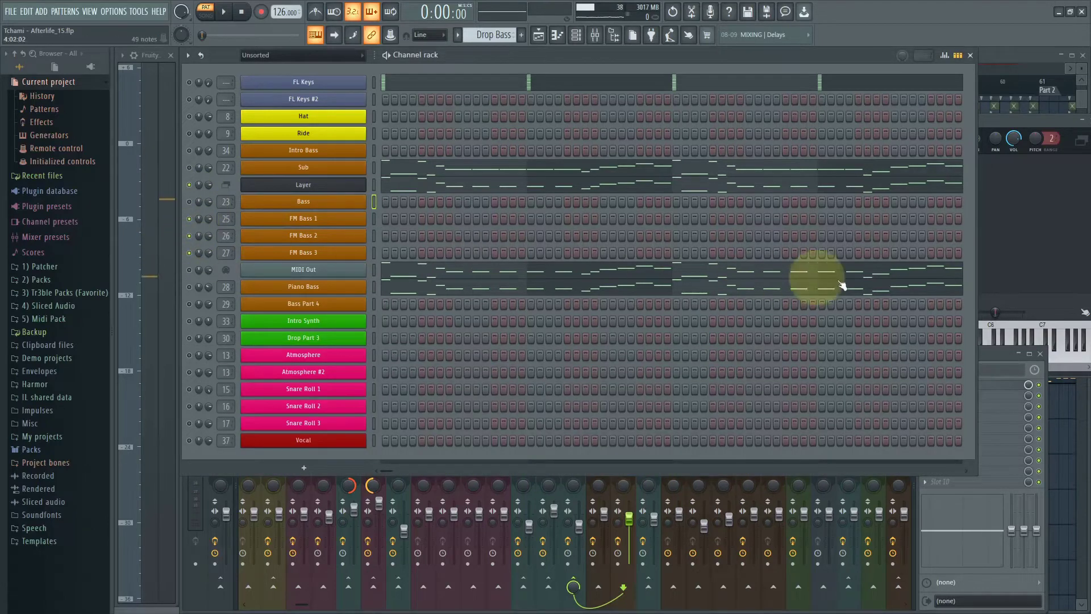
{"action": "left_click", "coordinate": [985, 347]}
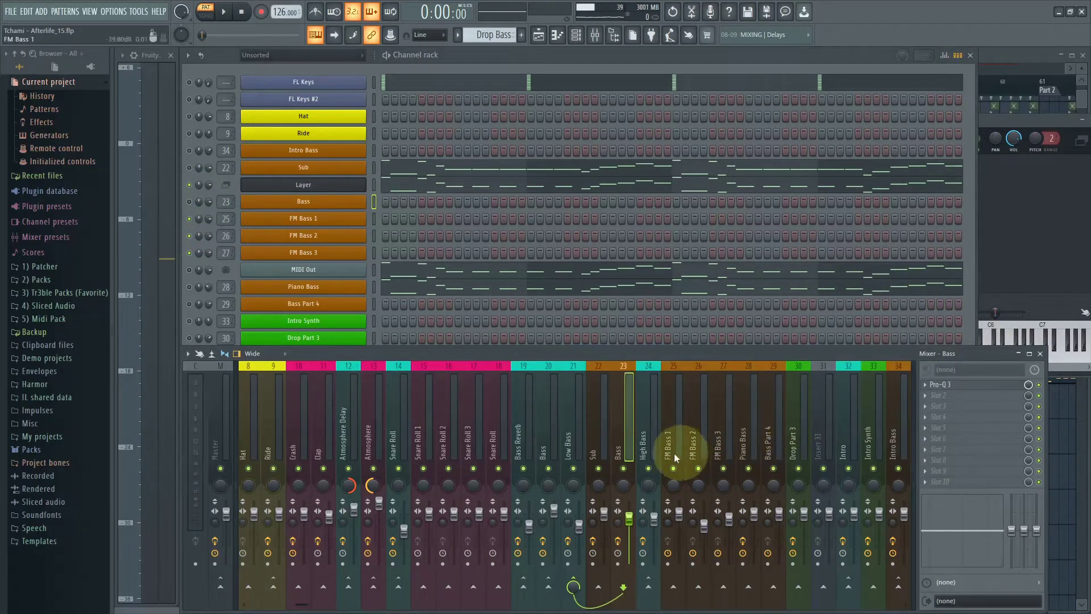
{"action": "left_click_drag", "start_coordinate": [674, 453], "coordinate": [731, 451]}
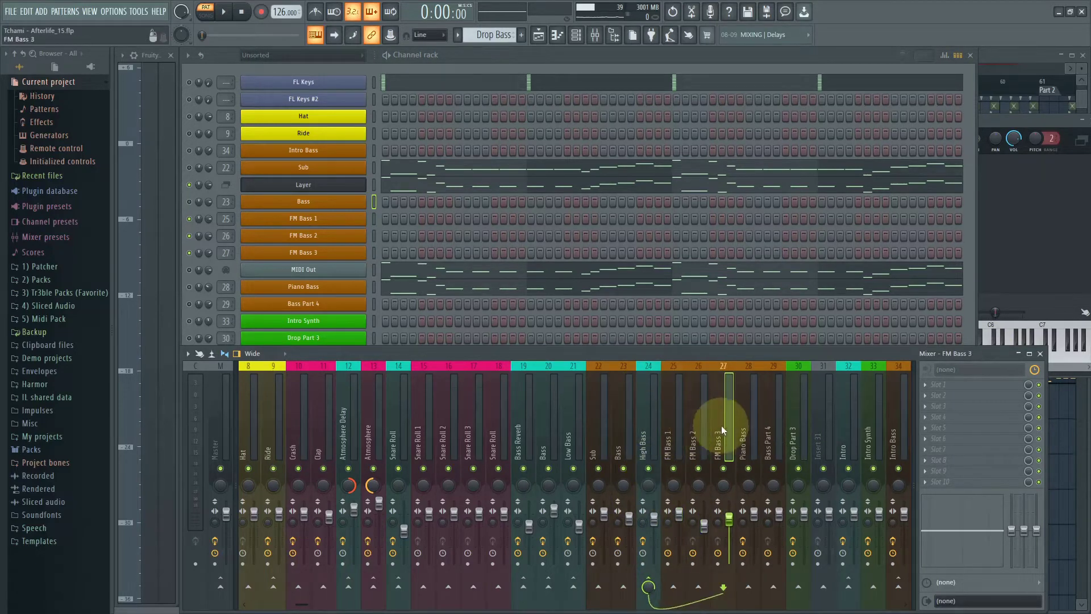
{"action": "left_click", "coordinate": [654, 435]}
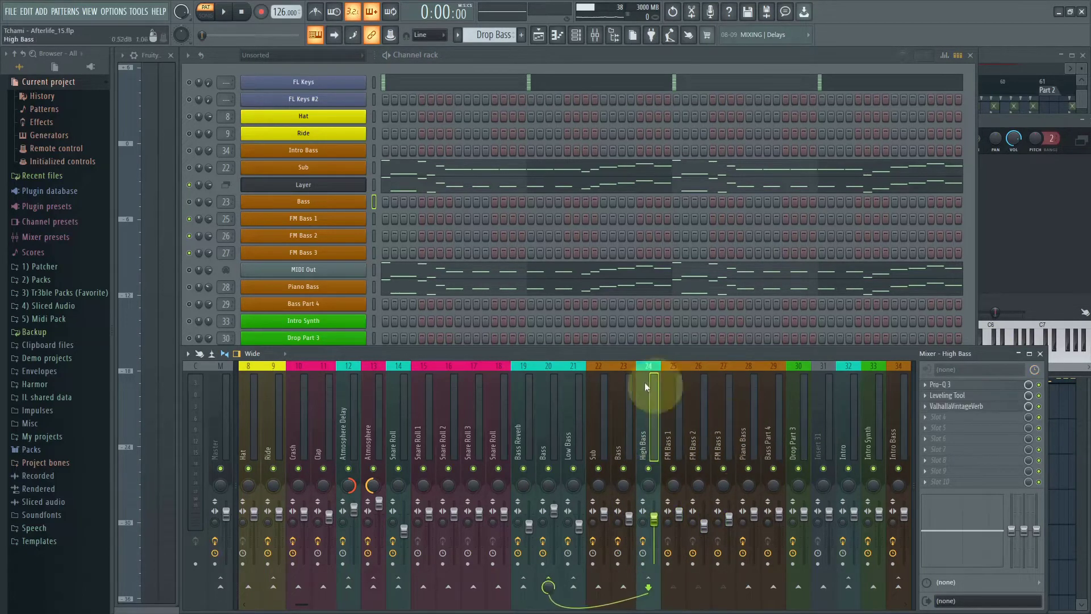
Open Pro-Q 3 on the High Bass mixer track and examine its curve while the FM bass layers play
{"action": "left_click", "coordinate": [966, 389]}
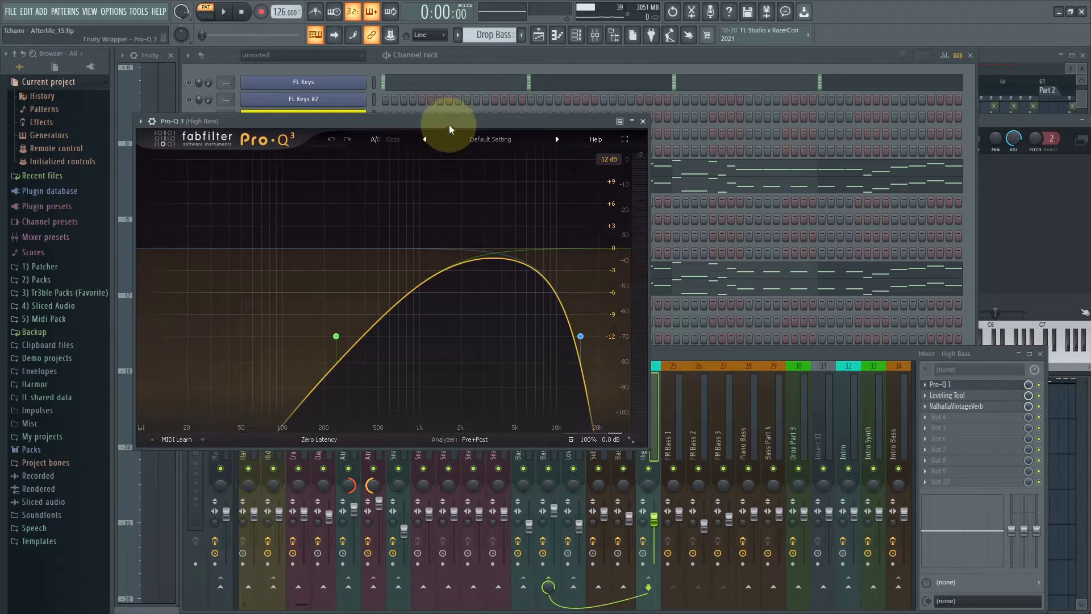
{"action": "key", "text": "space"}
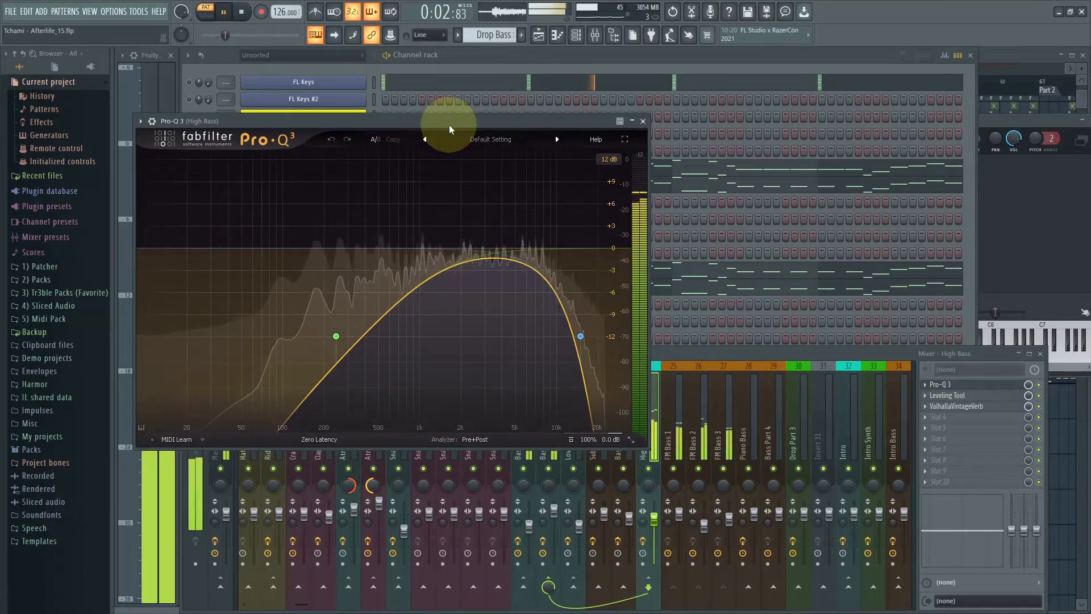
{"action": "key", "text": "space"}
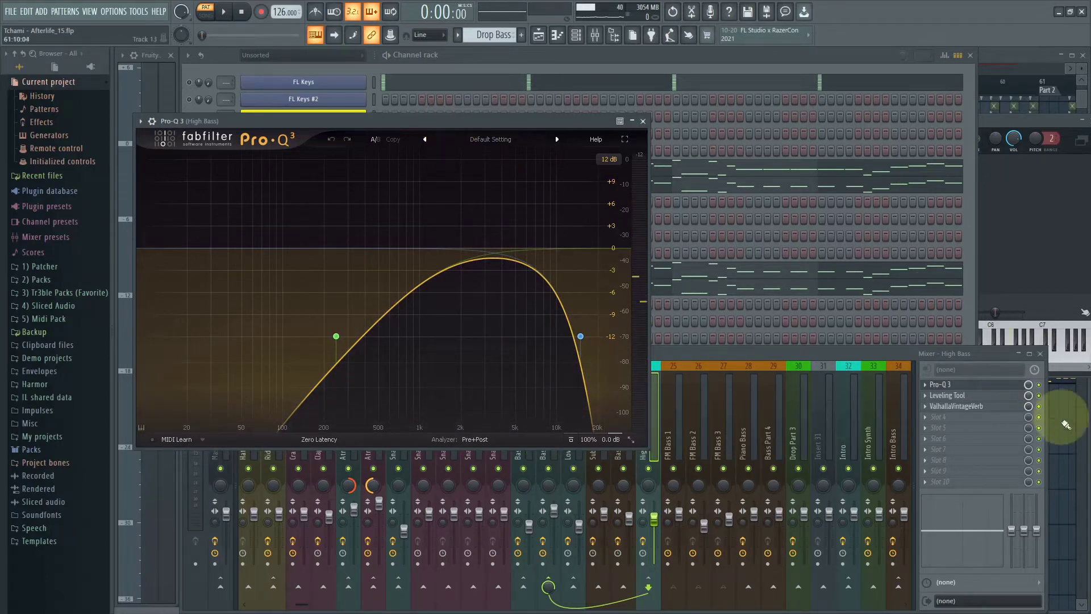
Inspect the Leveling Tool and ValhallaVintageVerb settings on the High Bass track, closing all its plugin windows
{"action": "left_click", "coordinate": [953, 396]}
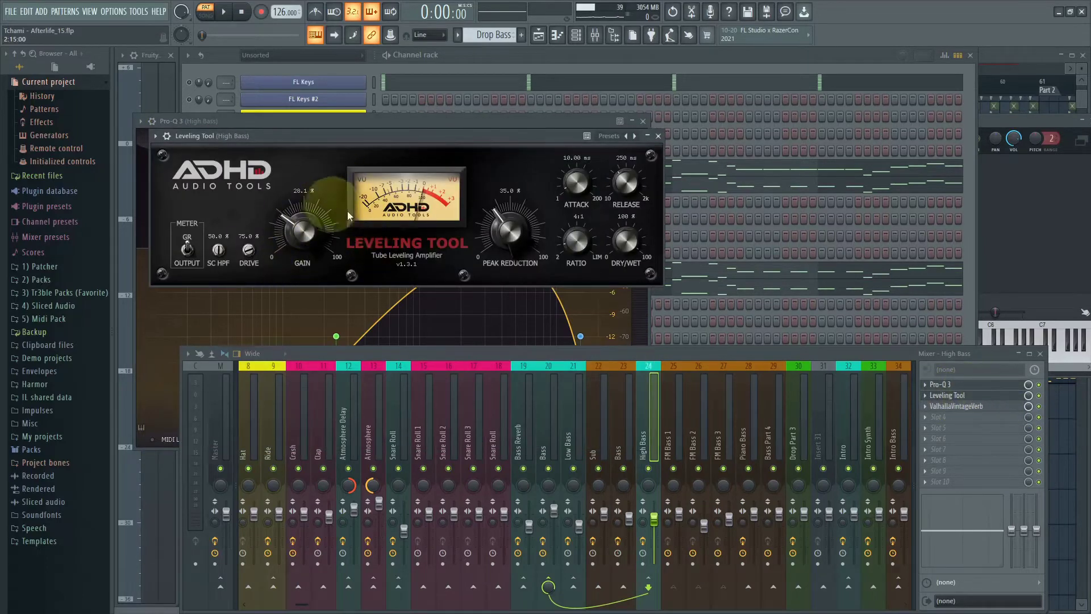
{"action": "key", "text": "space"}
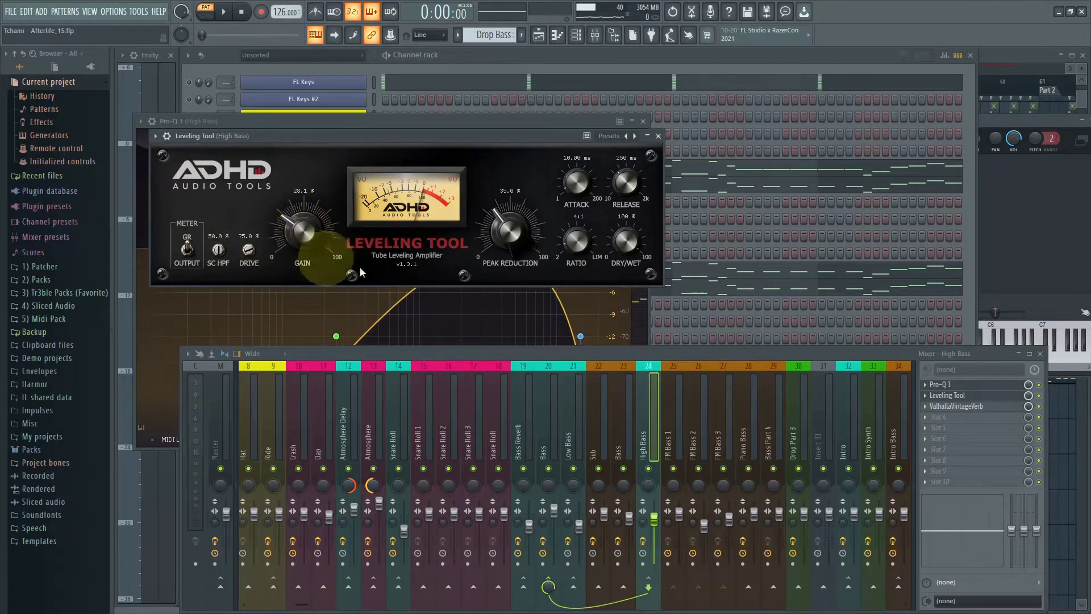
{"action": "left_click", "coordinate": [979, 406]}
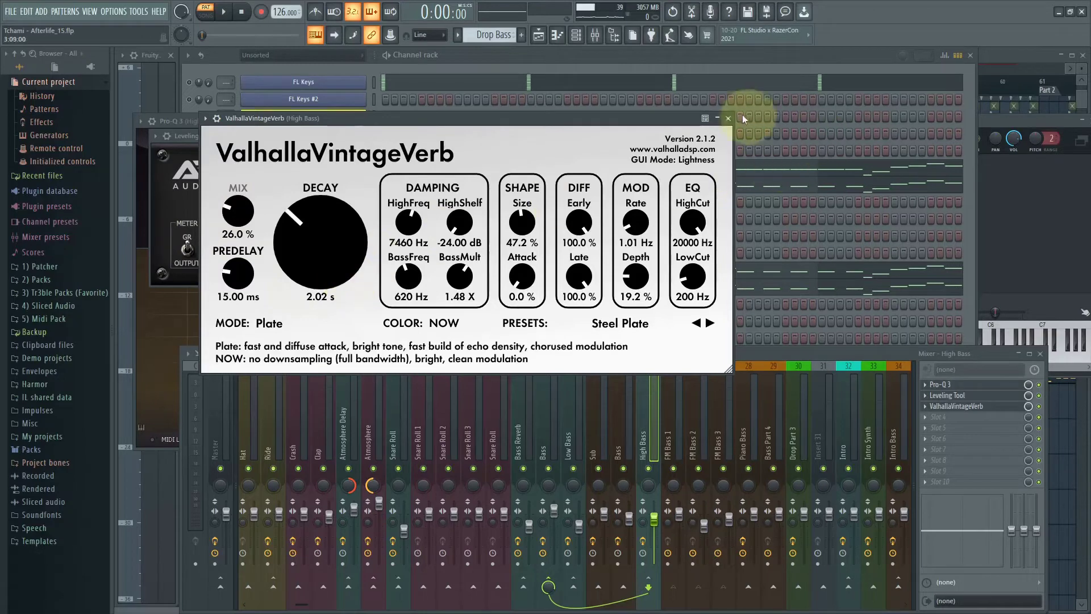
{"action": "left_click", "coordinate": [728, 118]}
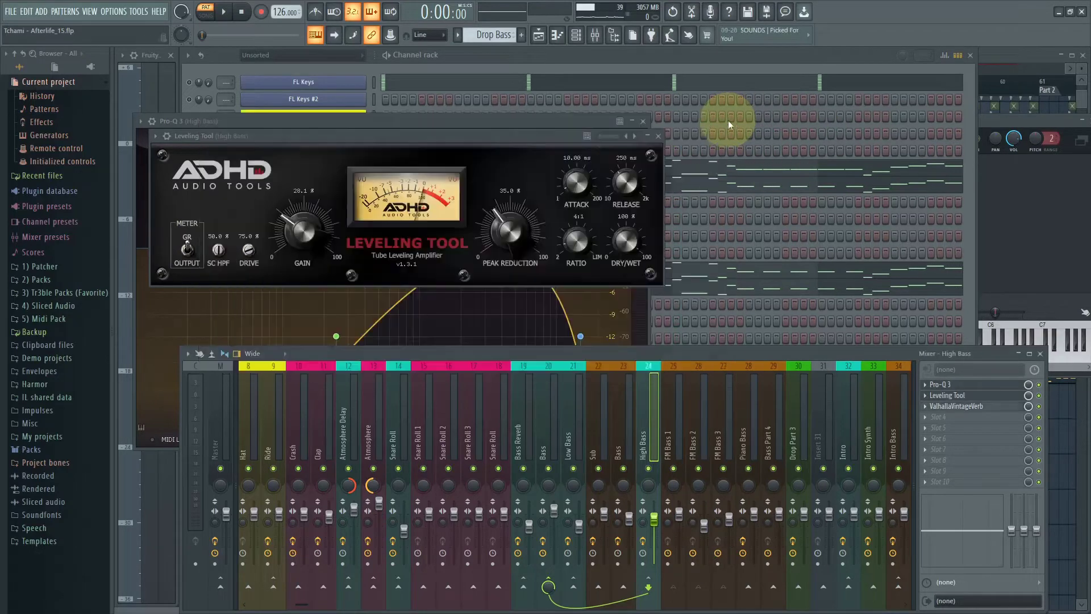
{"action": "left_click", "coordinate": [658, 137]}
{"action": "left_click", "coordinate": [644, 122]}
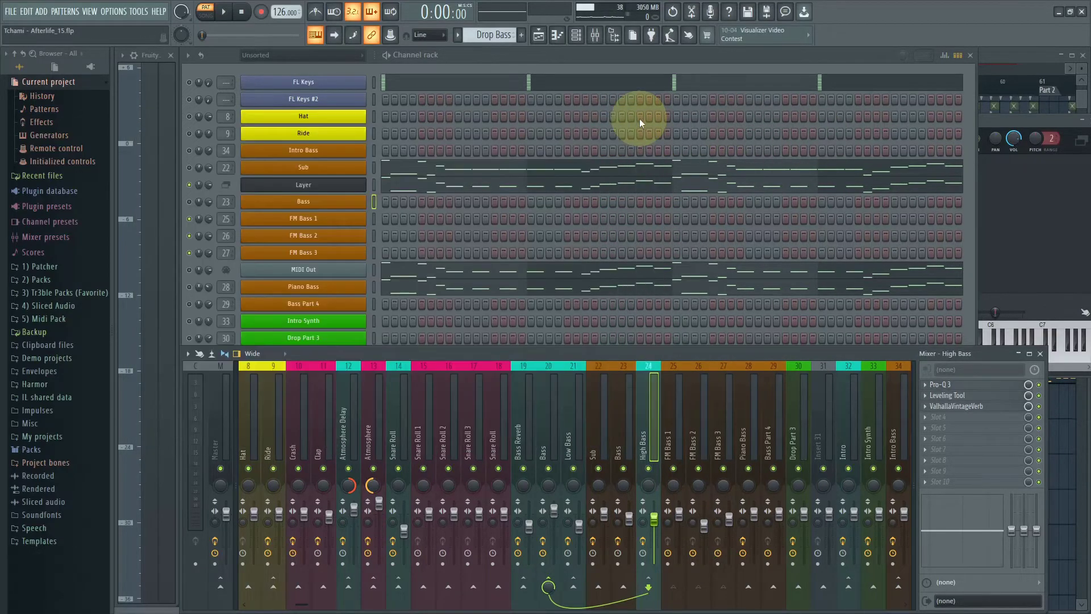
Enable only the MIDI Out and Piano Bass channels, audition the pattern and show the Piano Bass mixer track's effects
{"action": "left_click", "coordinate": [556, 66]}
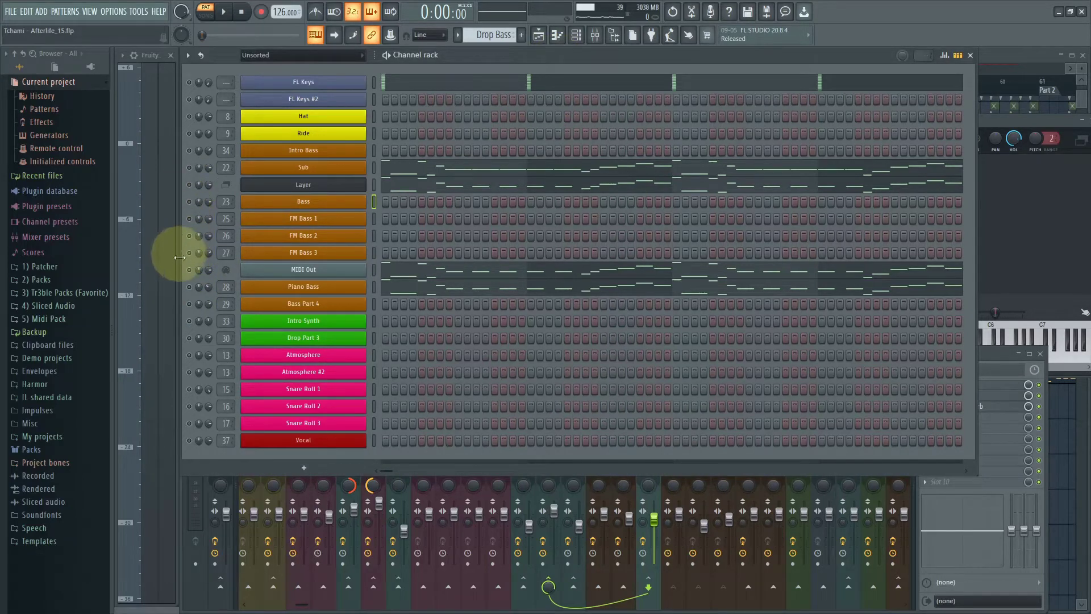
{"action": "right_click", "coordinate": [190, 287]}
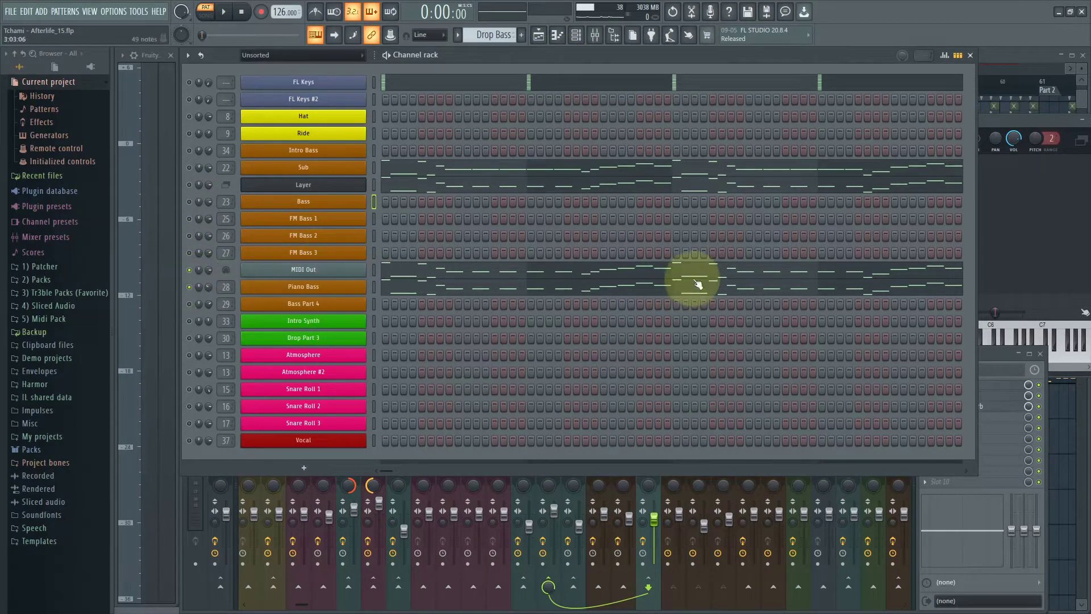
{"action": "key", "text": "space"}
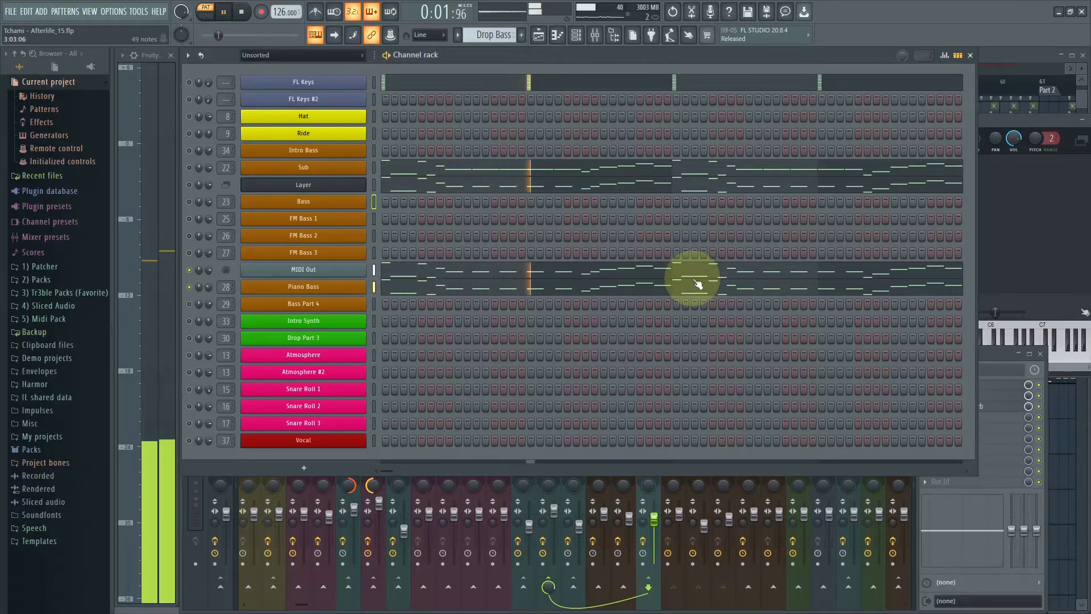
{"action": "left_click", "coordinate": [994, 353]}
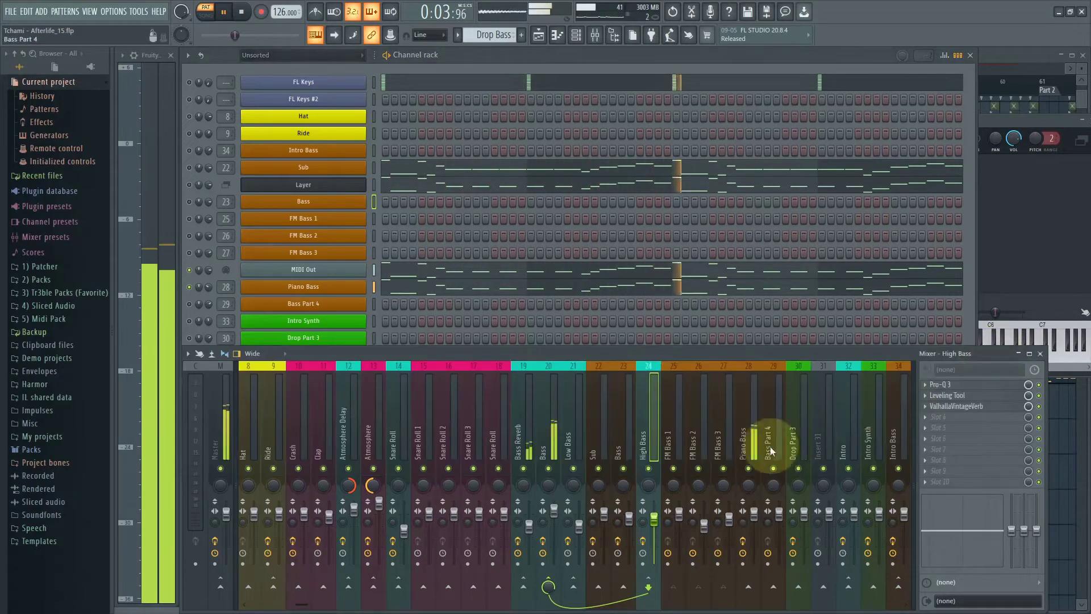
{"action": "left_click", "coordinate": [757, 451]}
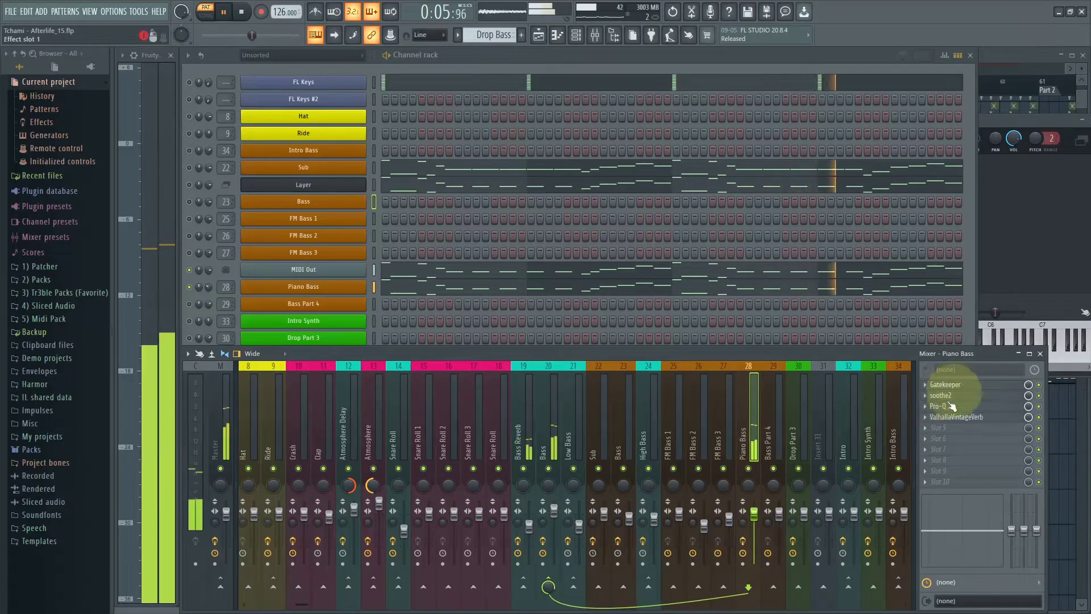
{"action": "key", "text": "space"}
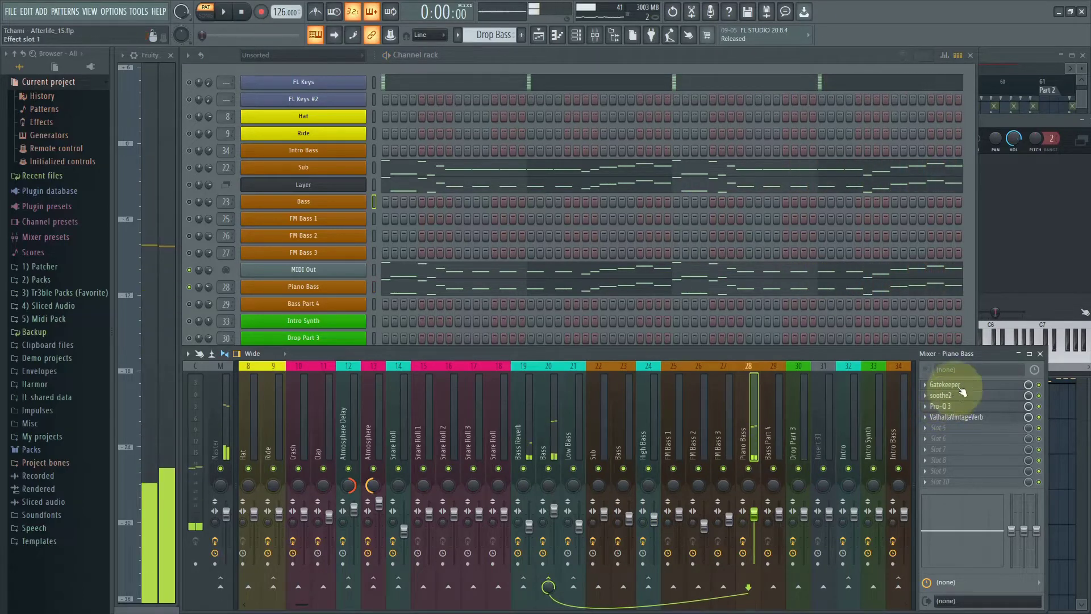
Inspect the Gatekeeper sidechain envelope on the Piano Bass track during playback and close the plugin
{"action": "left_click", "coordinate": [955, 385]}
{"action": "left_click", "coordinate": [370, 213]}
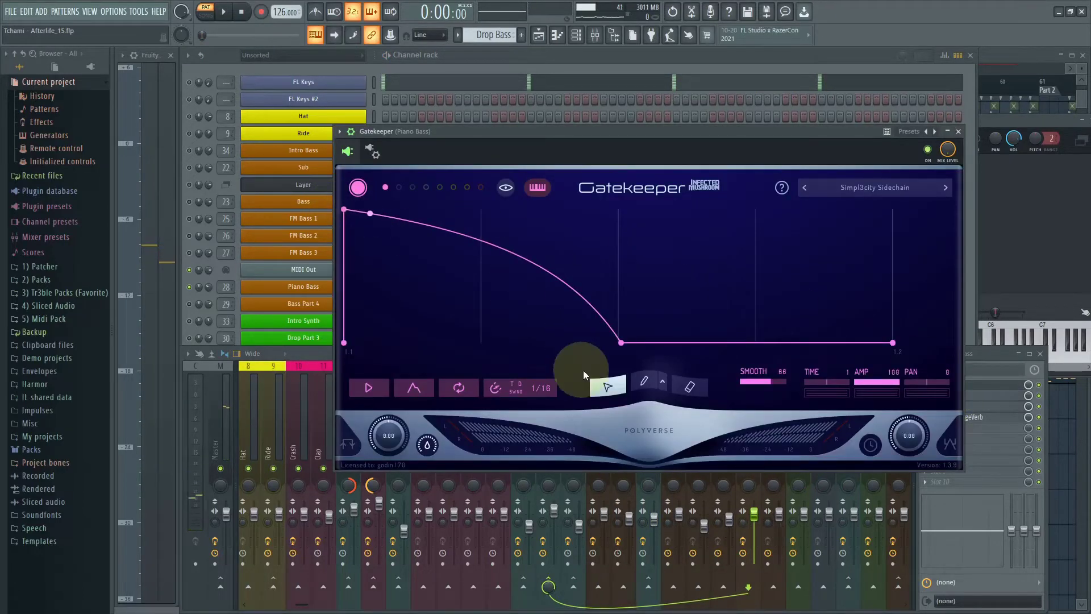
{"action": "right_click", "coordinate": [369, 213]}
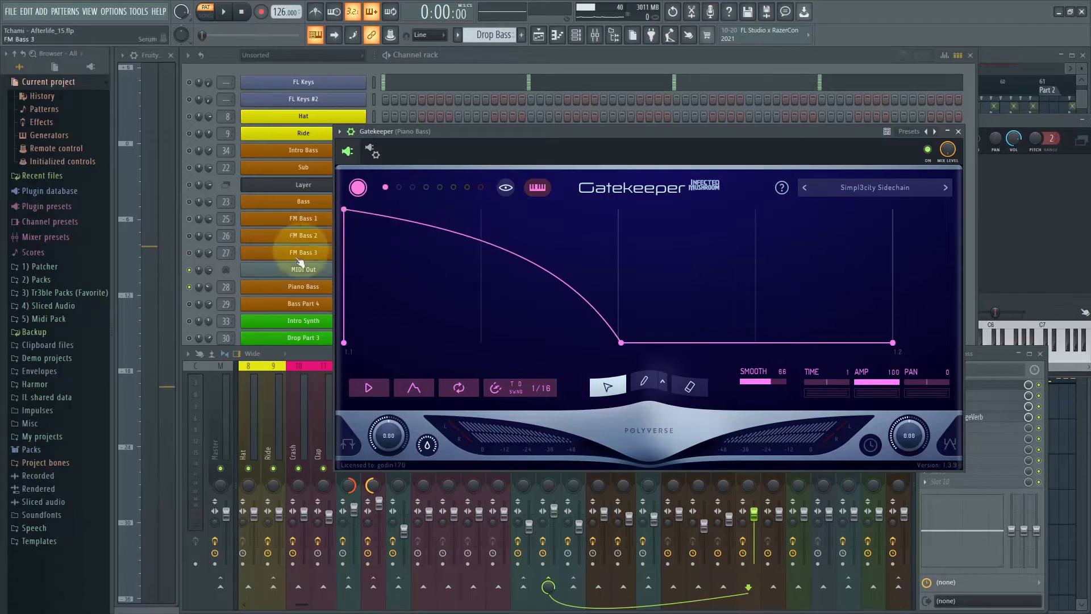
{"action": "key", "text": "space"}
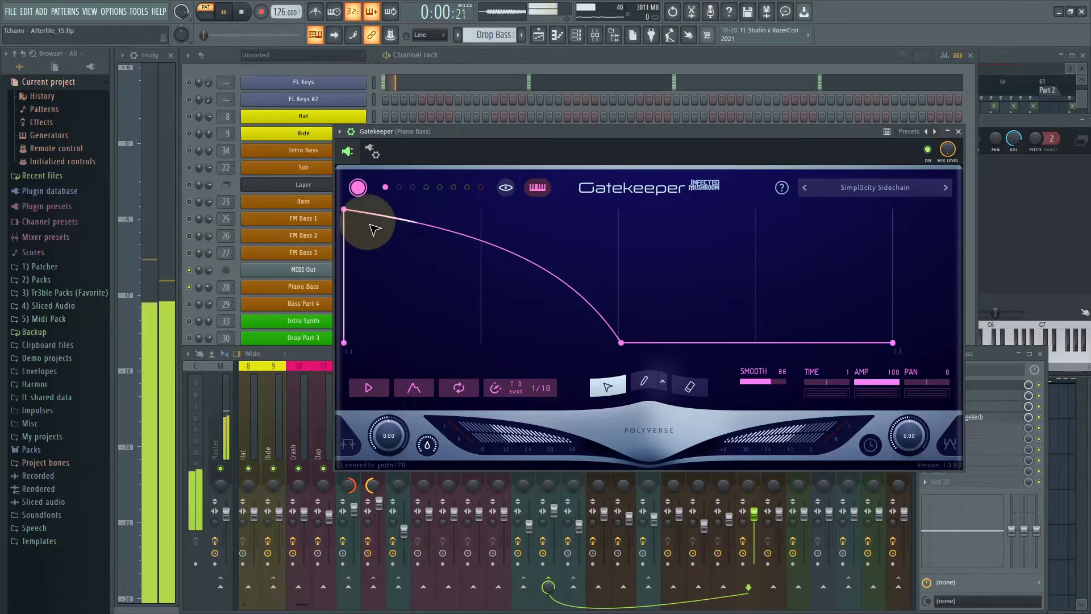
{"action": "left_click", "coordinate": [958, 131]}
{"action": "key", "text": "space"}
Examine the soothe2 settings on the Piano Bass track with a brief playback, closing the plugin
{"action": "left_click", "coordinate": [958, 396]}
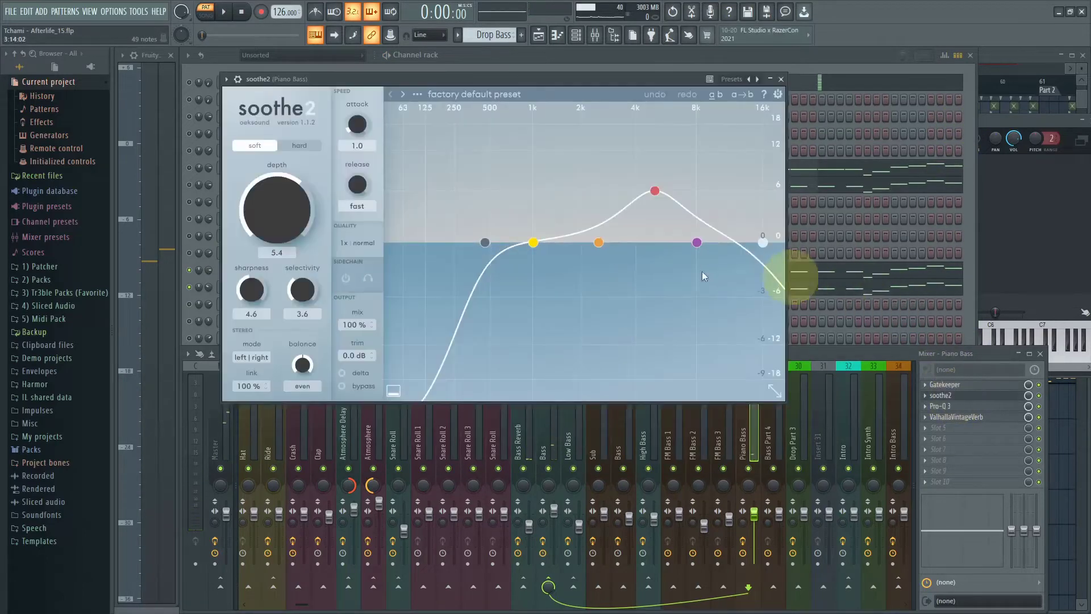
{"action": "key", "text": "space"}
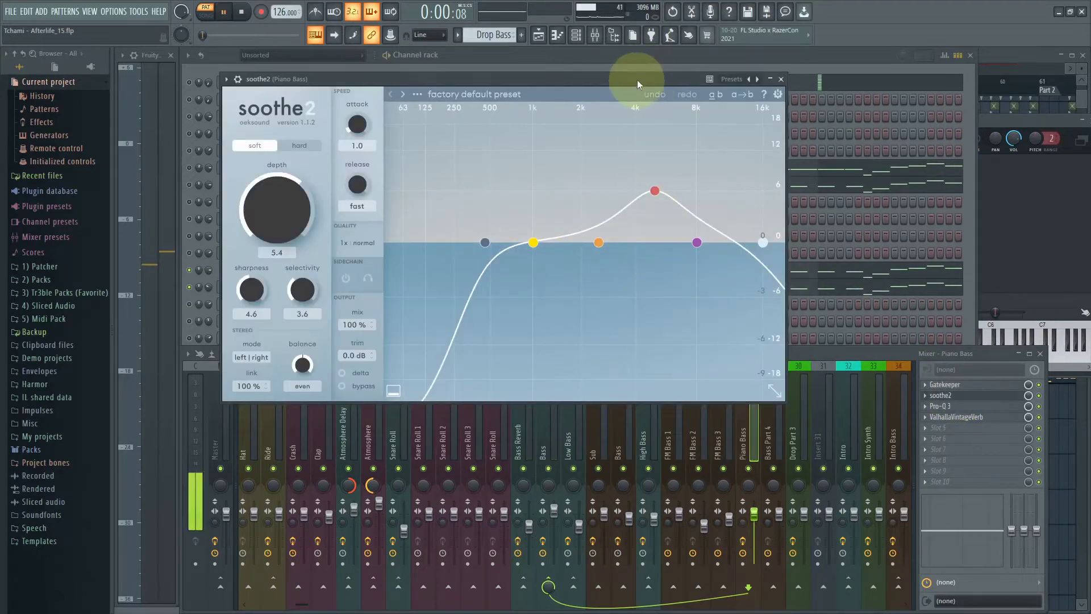
{"action": "left_click", "coordinate": [781, 79]}
{"action": "key", "text": "space"}
Review the Pro-Q 3 curve during playback and the ValhallaVintageVerb settings on the Piano Bass track, closing both plugins
{"action": "left_click", "coordinate": [961, 406]}
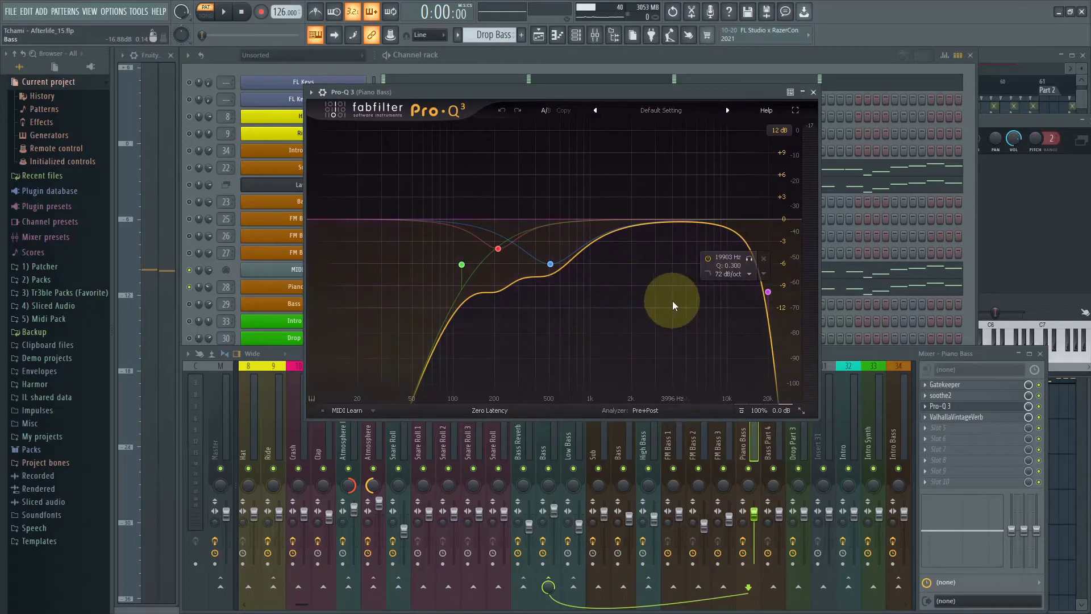
{"action": "key", "text": "space"}
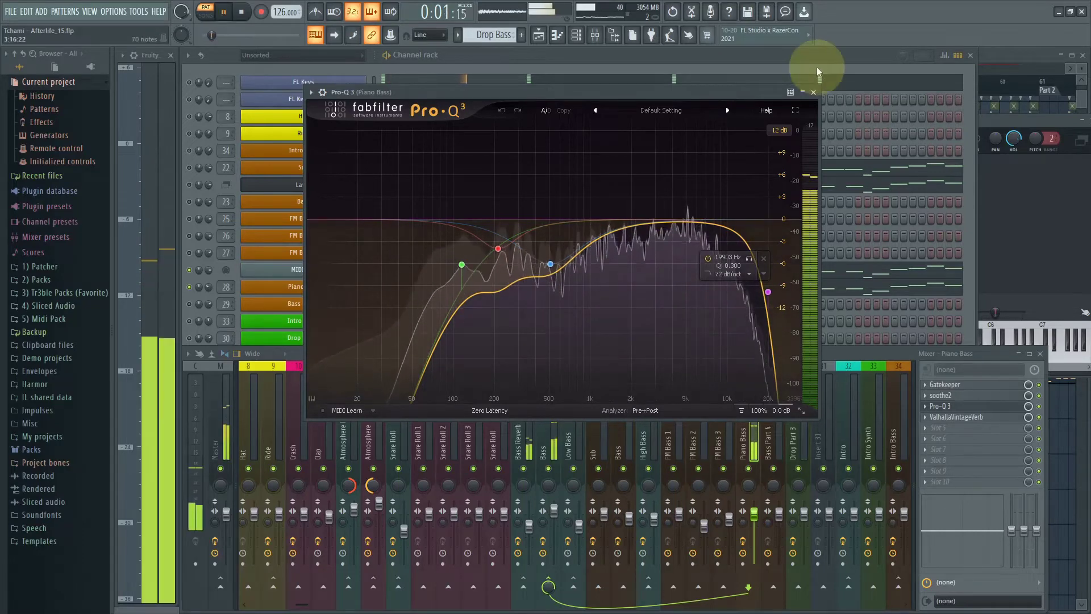
{"action": "key", "text": "space"}
{"action": "left_click", "coordinate": [813, 92]}
{"action": "left_click", "coordinate": [977, 419]}
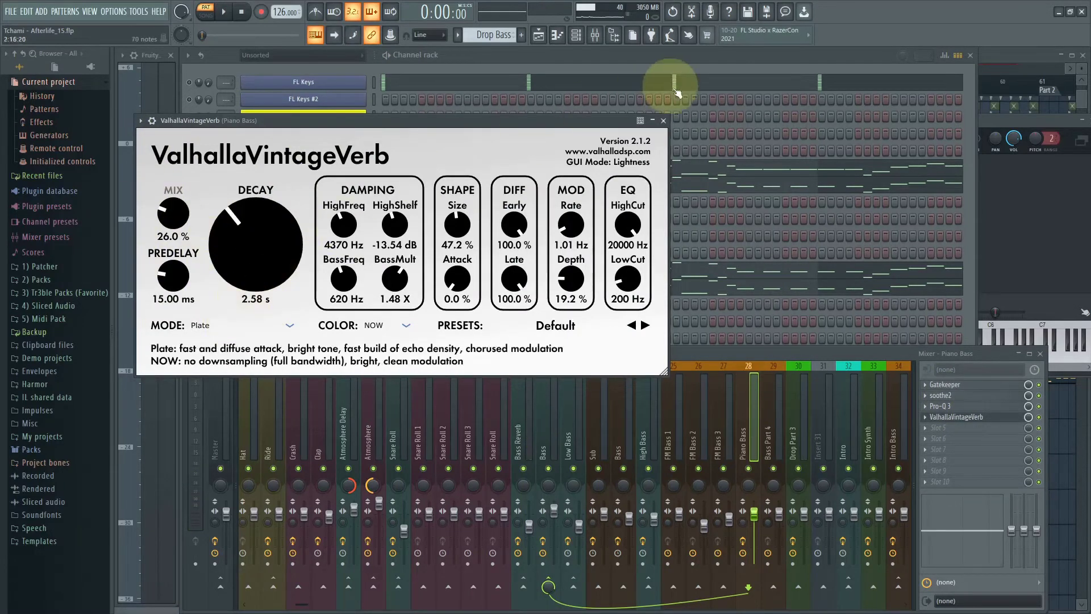
{"action": "left_click", "coordinate": [694, 97]}
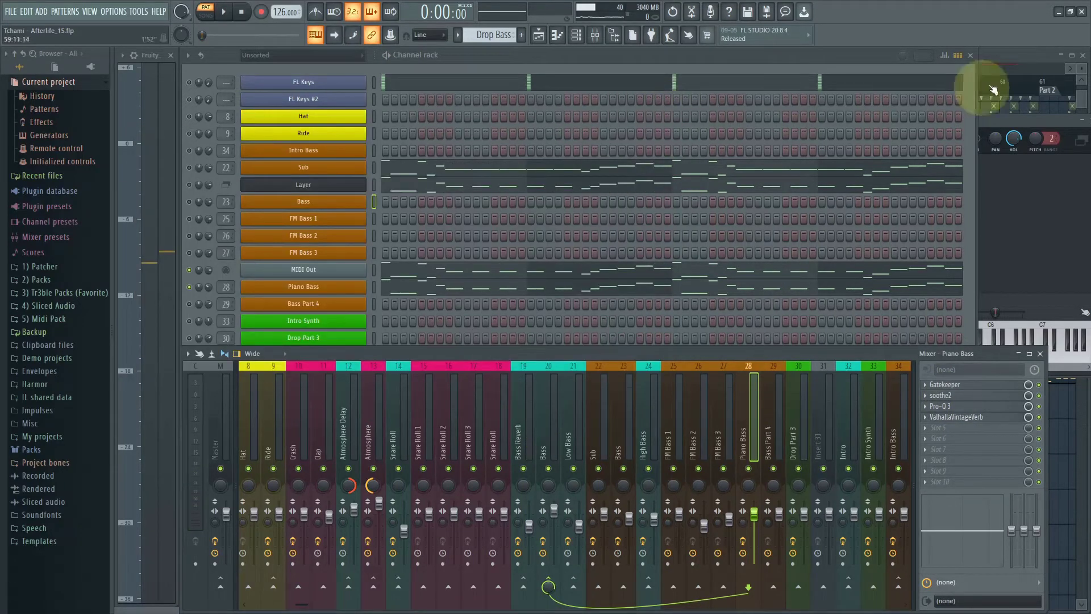
Open the Piano Bass channel's Korg M1 instrument from the channel rack, inspect its patch and close it
{"action": "left_click", "coordinate": [1041, 197]}
{"action": "left_click", "coordinate": [966, 122]}
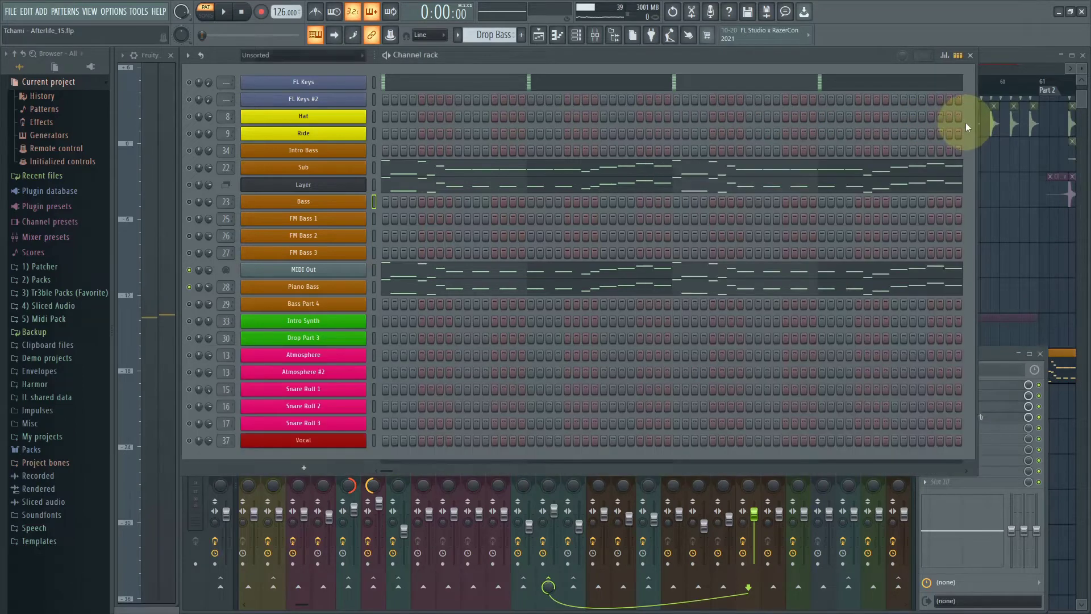
{"action": "left_click", "coordinate": [320, 285]}
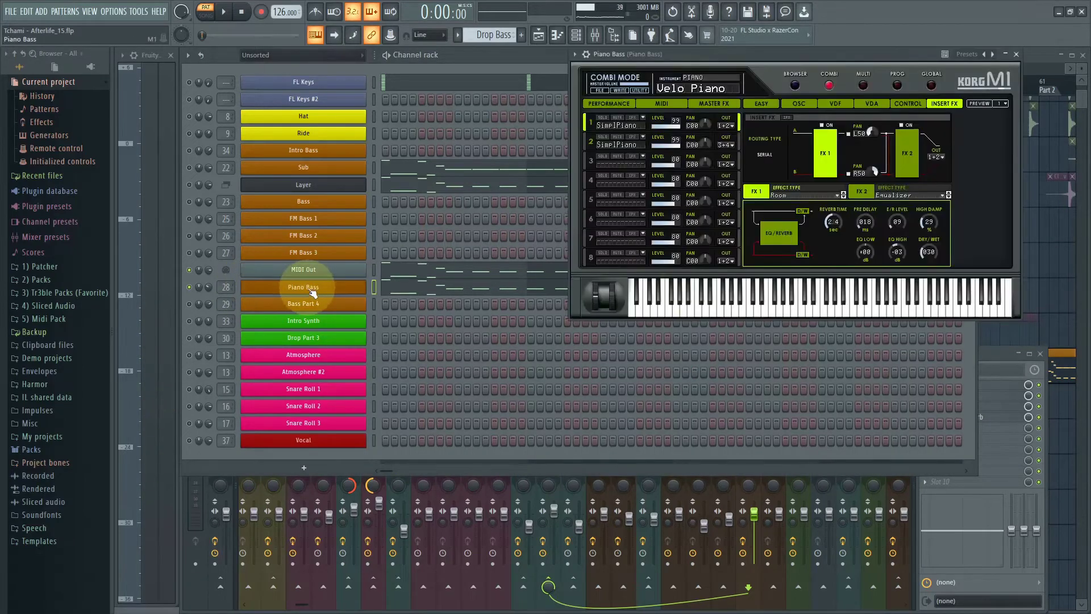
{"action": "left_click", "coordinate": [1016, 54]}
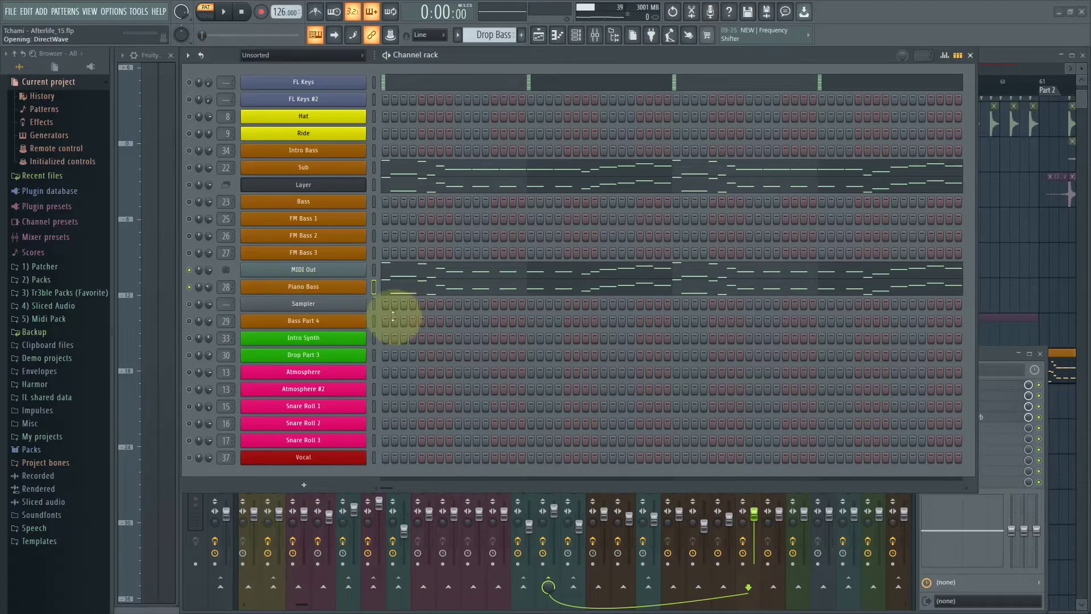
Load the MK Piano DirectWave instrument into the sampler channel below Piano Bass and close its window
{"action": "left_click_drag", "start_coordinate": [466, 252], "coordinate": [555, 93]}
{"action": "left_click", "coordinate": [351, 318]}
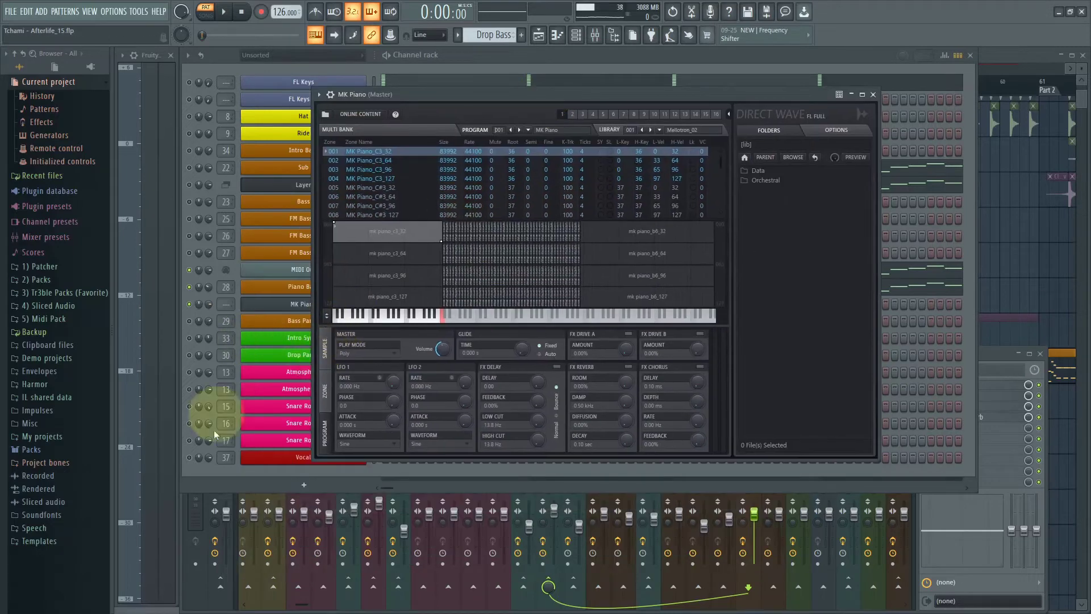
{"action": "key", "text": "Escape"}
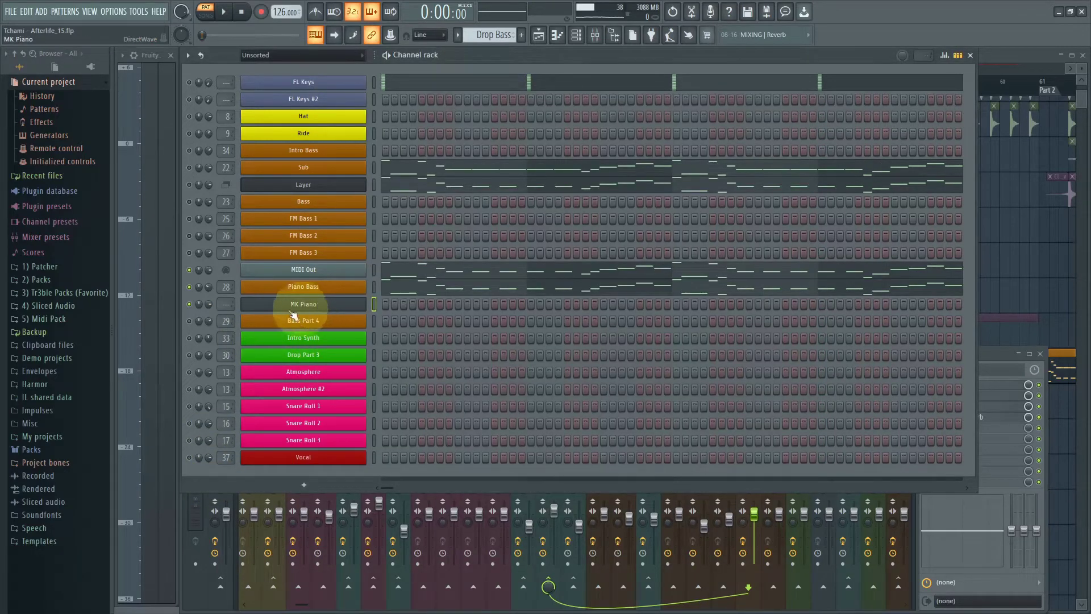
Add an individual E7 chord from the Gospel C Major - A Minor MIDI folder to the MK Piano channel and open its piano roll
{"action": "left_click", "coordinate": [62, 318]}
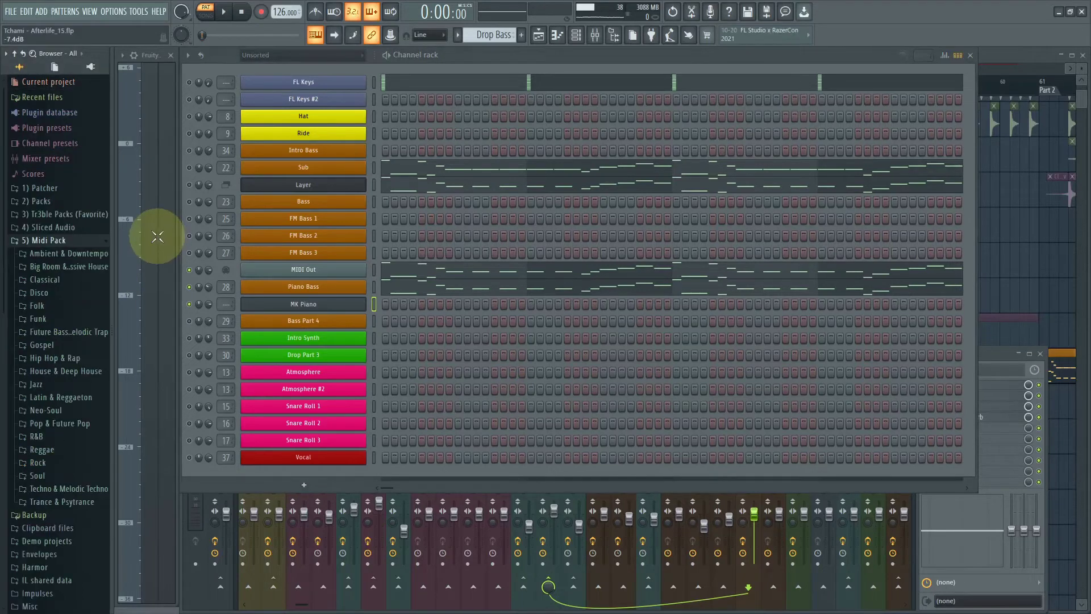
{"action": "left_click", "coordinate": [67, 345]}
{"action": "left_click", "coordinate": [74, 359]}
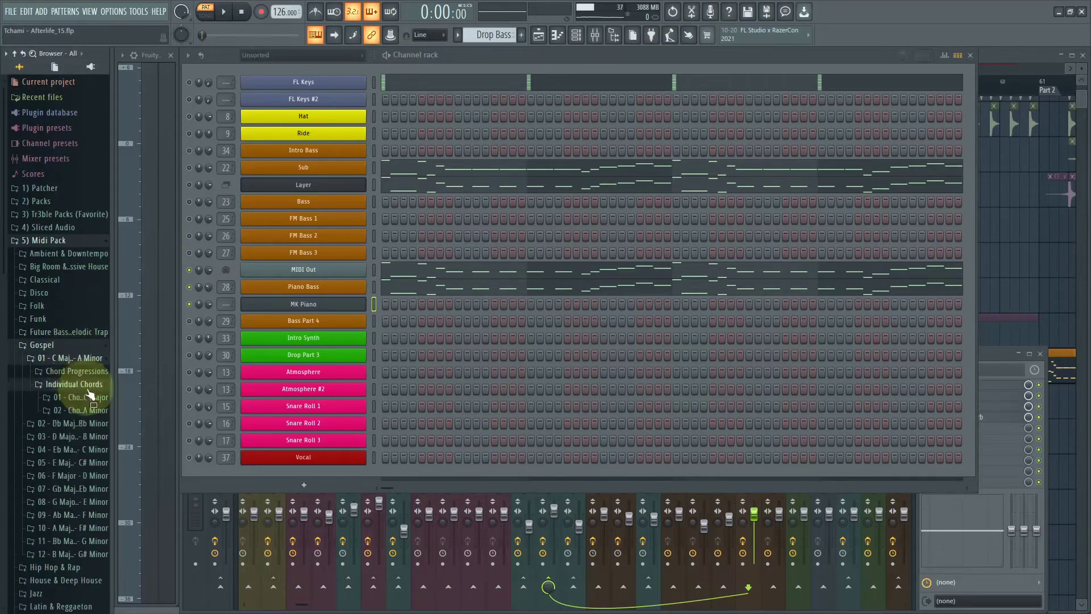
{"action": "left_click_drag", "start_coordinate": [91, 412], "coordinate": [346, 304]}
{"action": "right_click", "coordinate": [346, 304]}
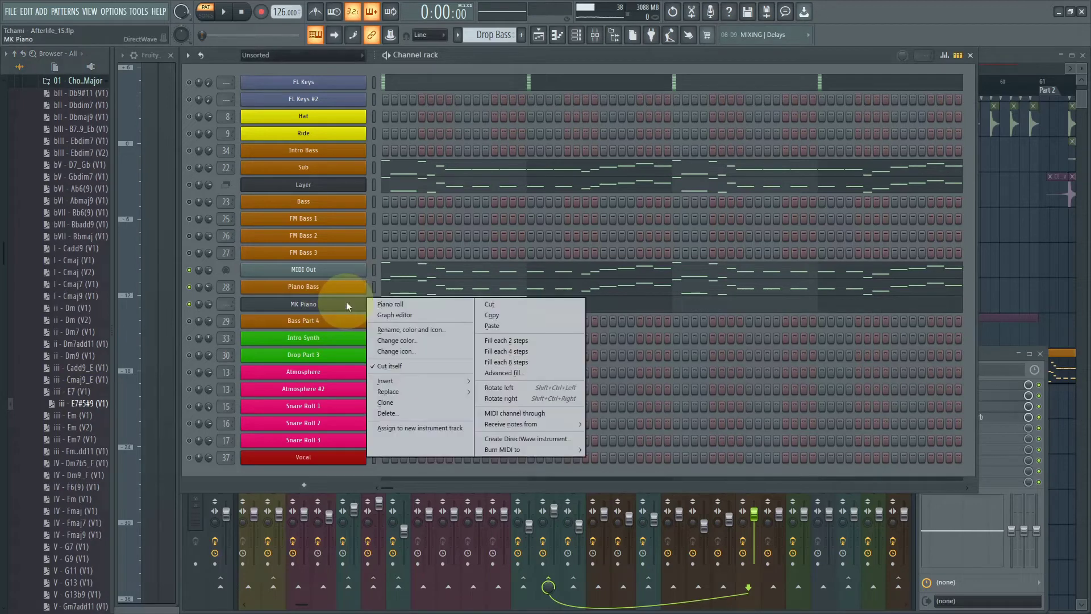
{"action": "left_click", "coordinate": [381, 301]}
Import a major chord progression from the House & Deep House Eb Major - C Minor MIDI folder into MK Piano's piano roll
{"action": "left_click", "coordinate": [84, 82]}
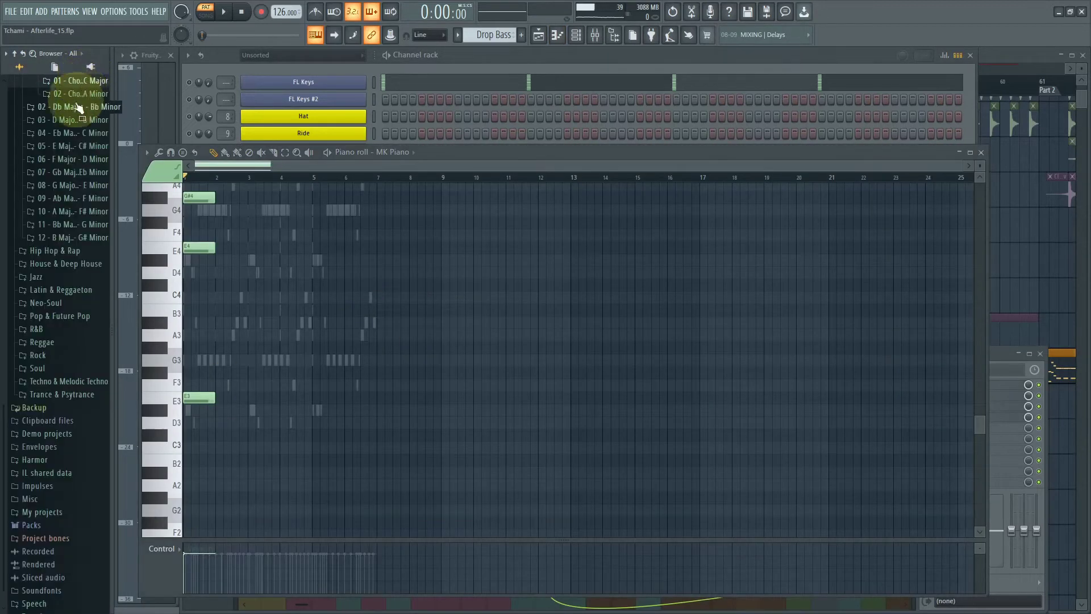
{"action": "left_click", "coordinate": [66, 263]}
{"action": "left_click", "coordinate": [67, 315]}
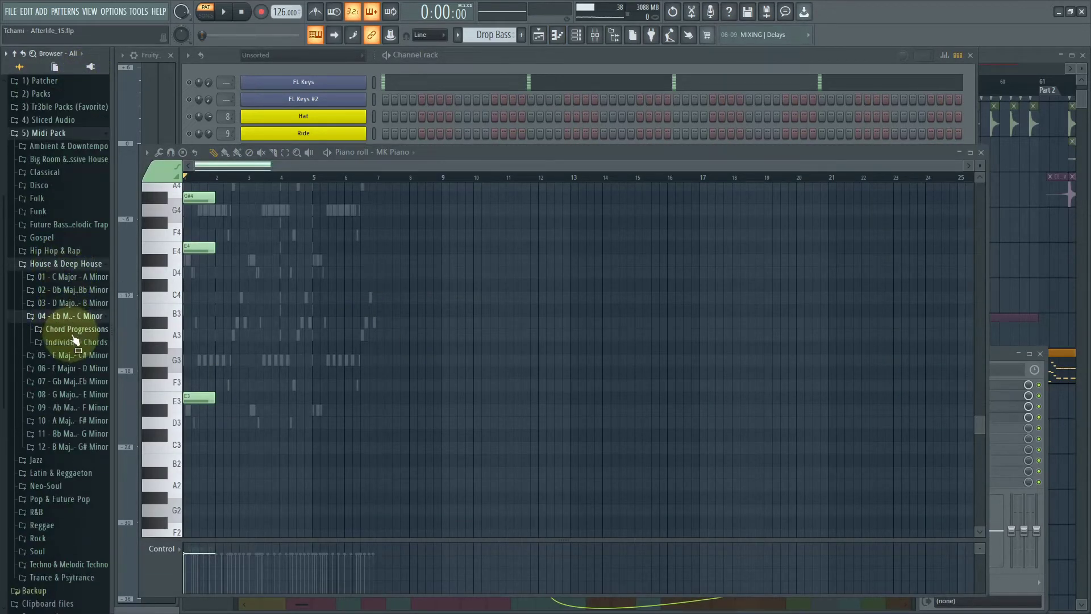
{"action": "left_click", "coordinate": [74, 329]}
{"action": "left_click", "coordinate": [63, 341]}
{"action": "left_click_drag", "start_coordinate": [79, 357], "coordinate": [280, 391]}
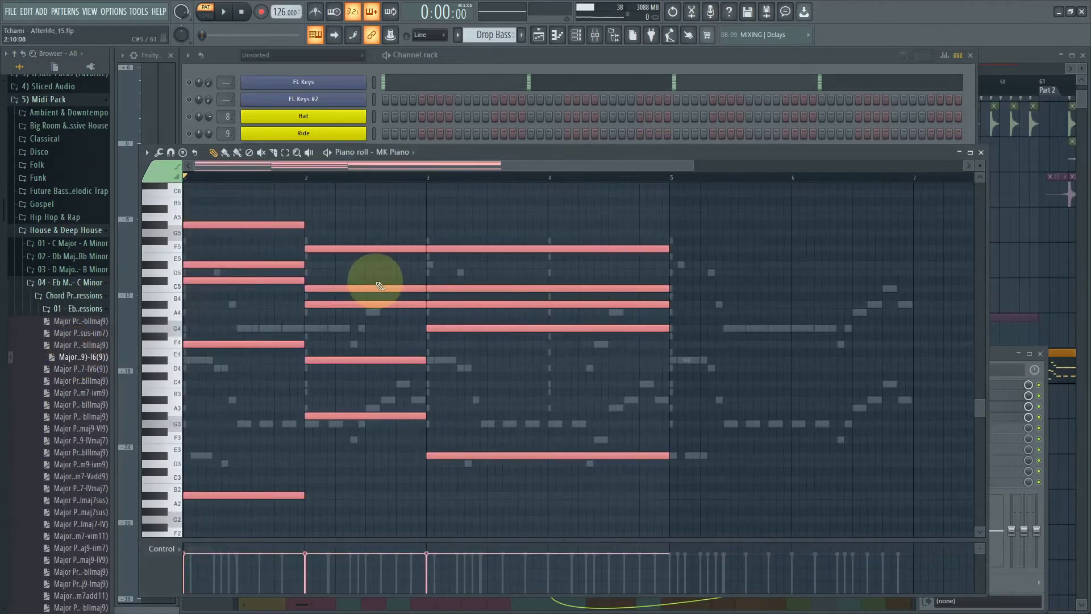
Chop all MK Piano chord notes with the Default chopper pattern and listen to the result
{"action": "key", "text": "space"}
{"action": "key", "text": "space"}
{"action": "left_click", "coordinate": [420, 56]}
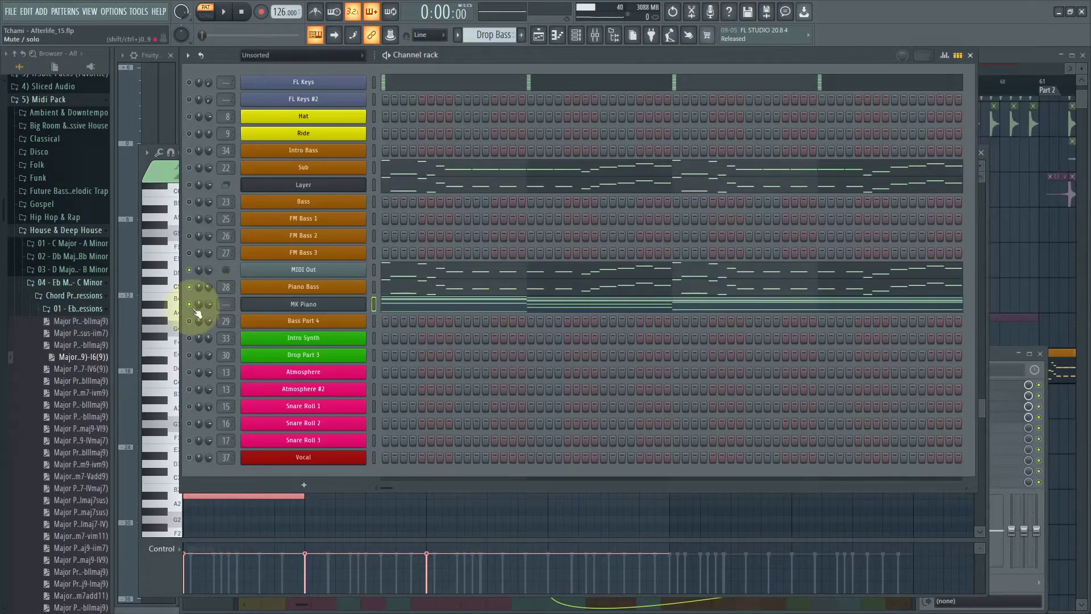
{"action": "left_click", "coordinate": [305, 495]}
{"action": "key", "text": "ctrl+a"}
{"action": "left_click", "coordinate": [158, 152]}
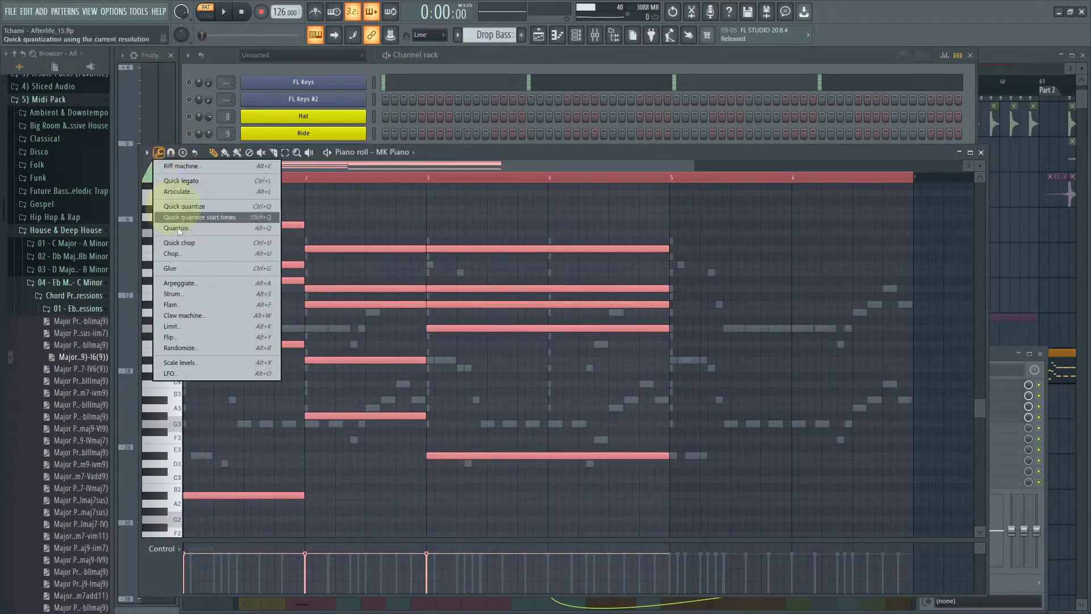
{"action": "left_click", "coordinate": [172, 254]}
{"action": "key", "text": "space"}
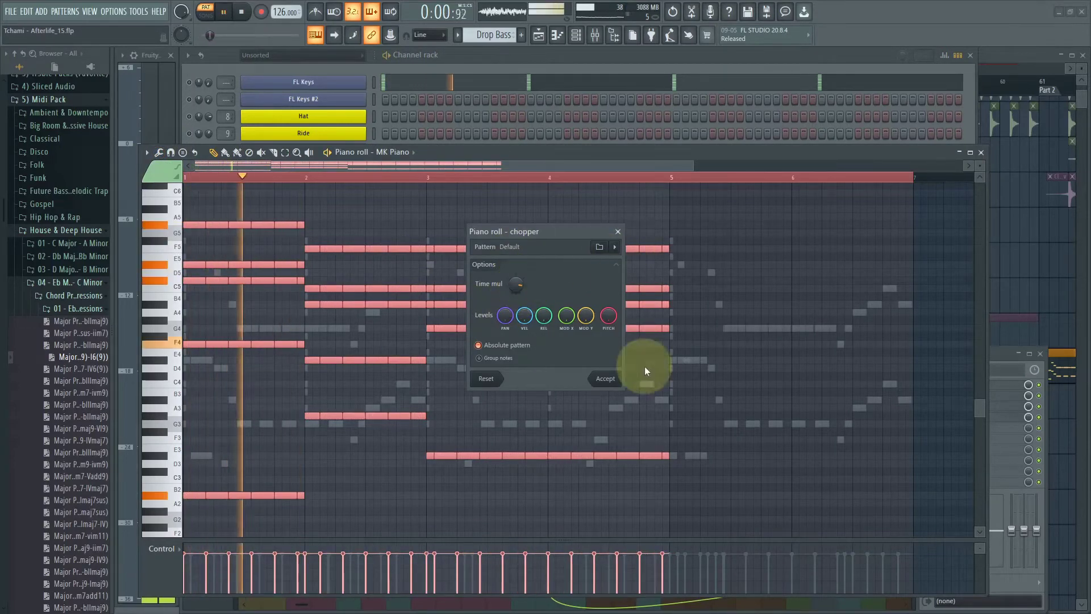
{"action": "left_click", "coordinate": [605, 379]}
{"action": "key", "text": "alt+u"}
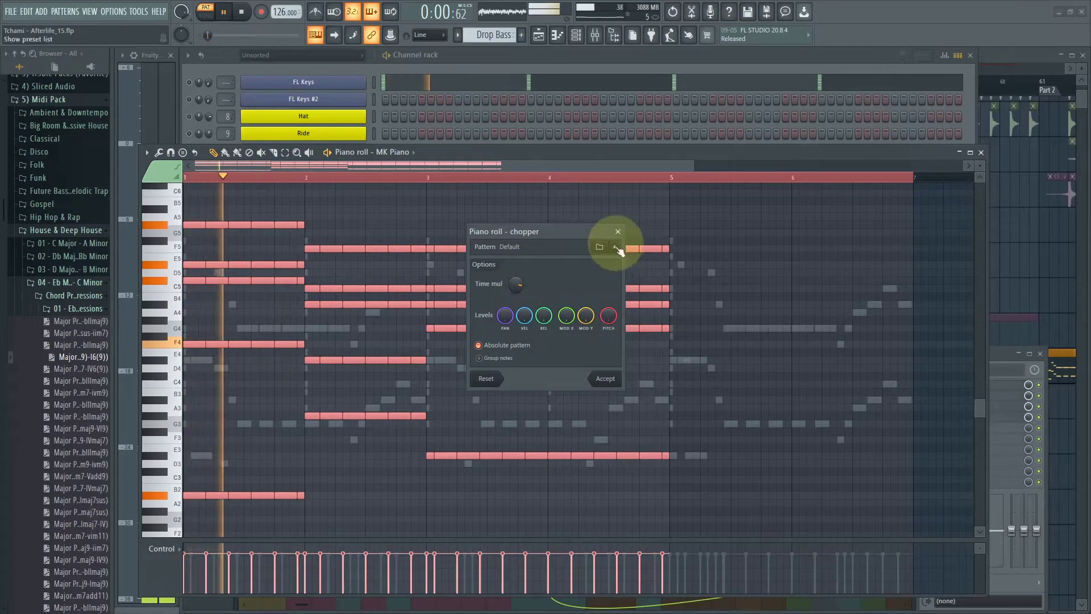
{"action": "left_click", "coordinate": [608, 378]}
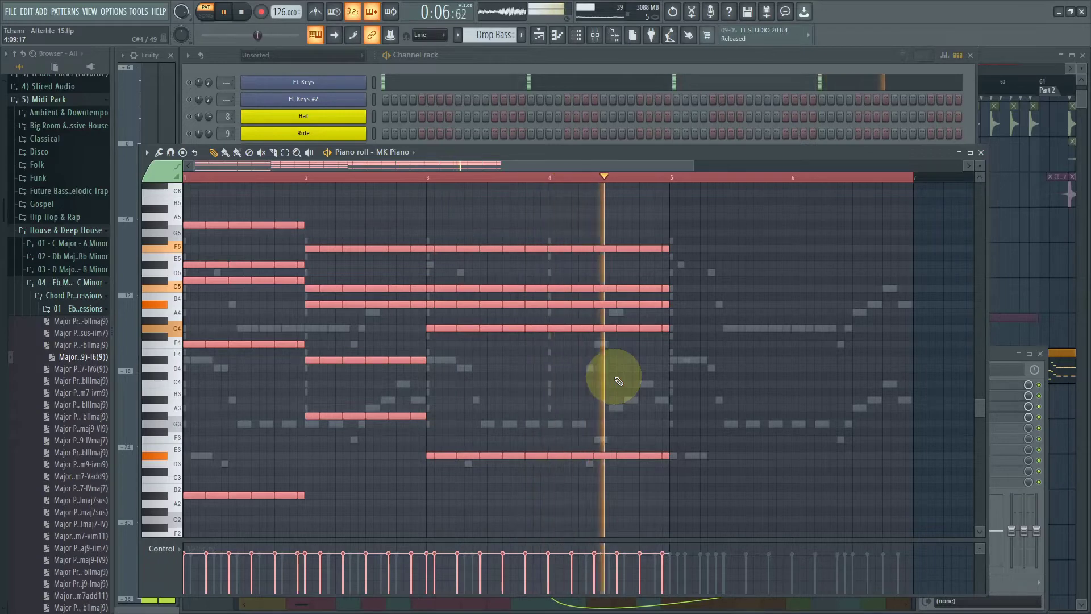
{"action": "key", "text": "space"}
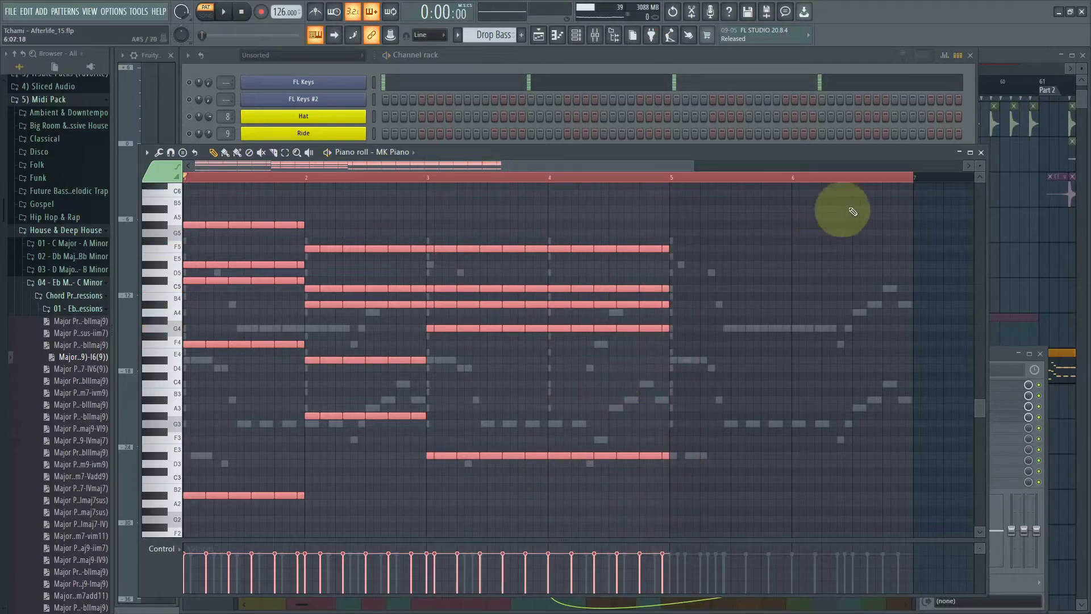
Close the piano roll and delete the MK Piano channel from the channel rack
{"action": "left_click", "coordinate": [981, 152]}
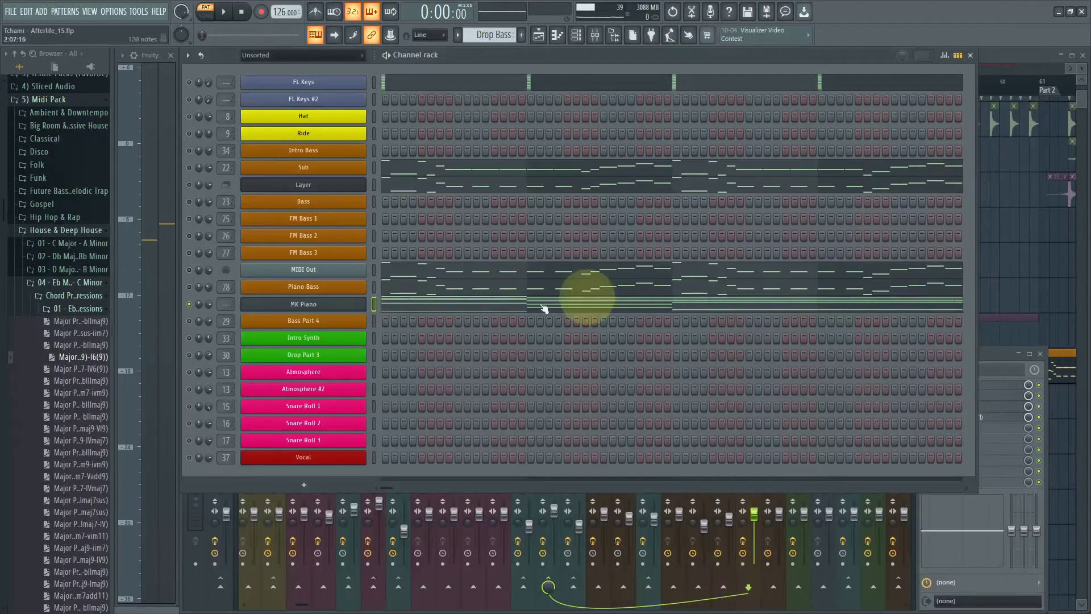
{"action": "right_click", "coordinate": [308, 311]}
{"action": "key", "text": "alt+Delete"}
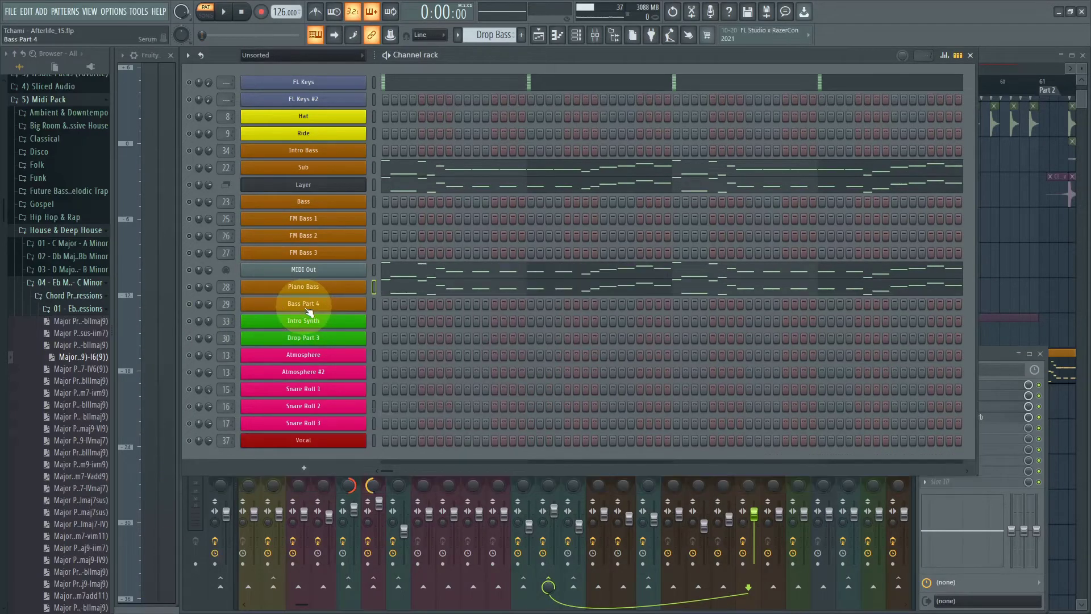
Review the Drop Bass clips in the playlist from the Drop marker through Part 2
{"action": "left_click", "coordinate": [1073, 201]}
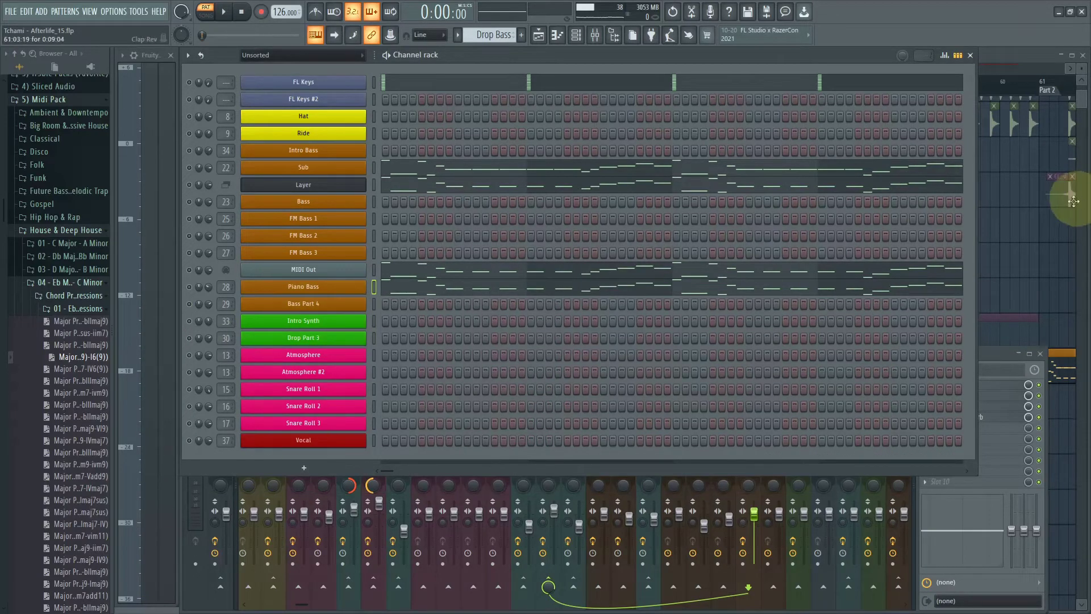
{"action": "left_click", "coordinate": [990, 240]}
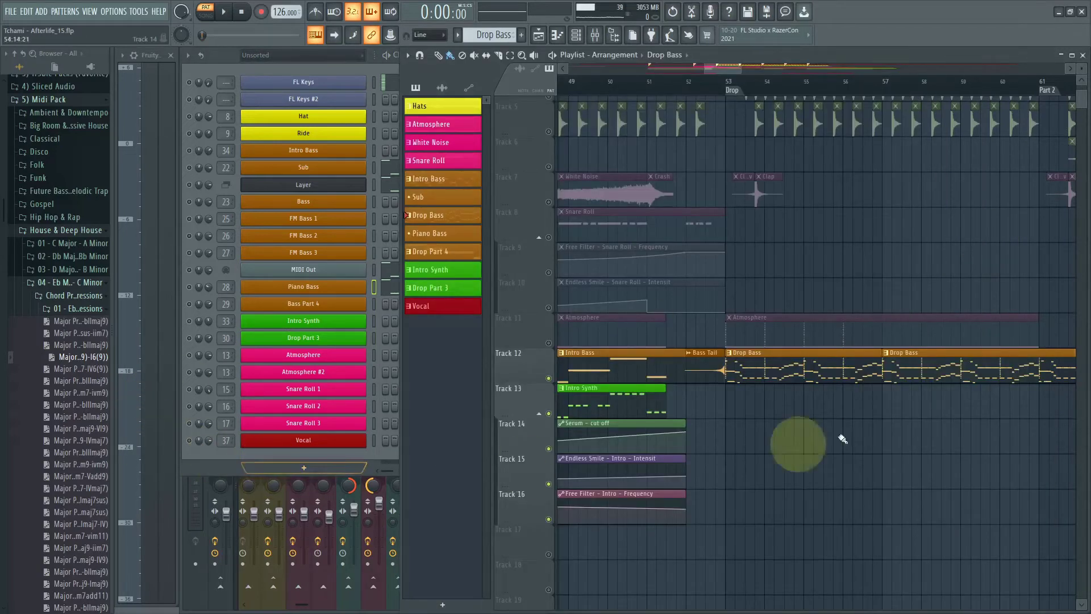
{"action": "scroll", "coordinate": [872, 418], "scroll_direction": "down", "scroll_amount": 3}
{"action": "scroll", "coordinate": [881, 400], "scroll_direction": "up", "scroll_amount": 2}
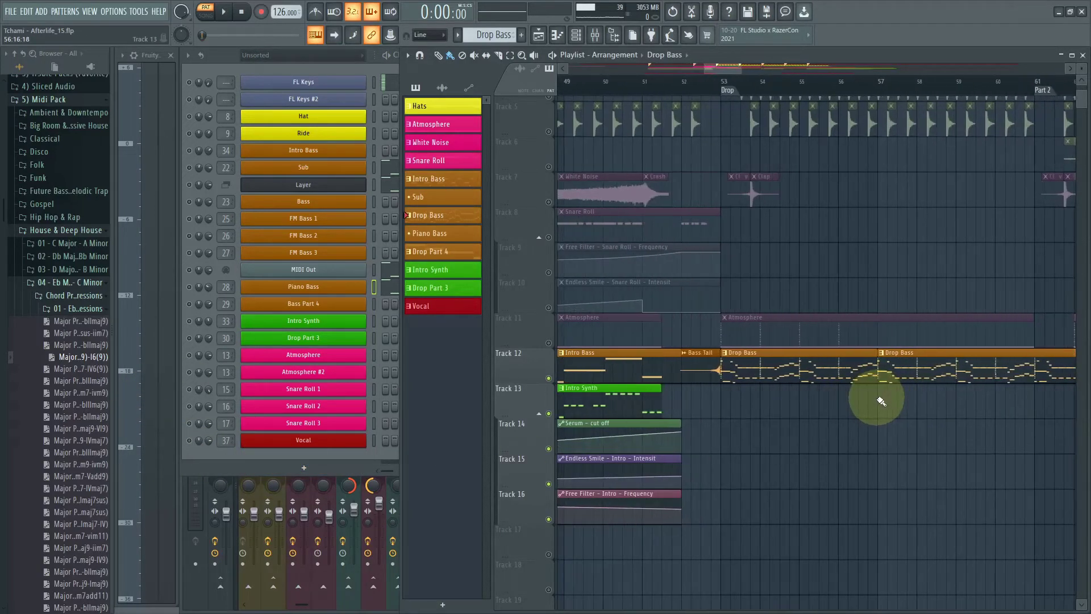
{"action": "scroll", "coordinate": [657, 455], "scroll_direction": "up", "scroll_amount": 3}
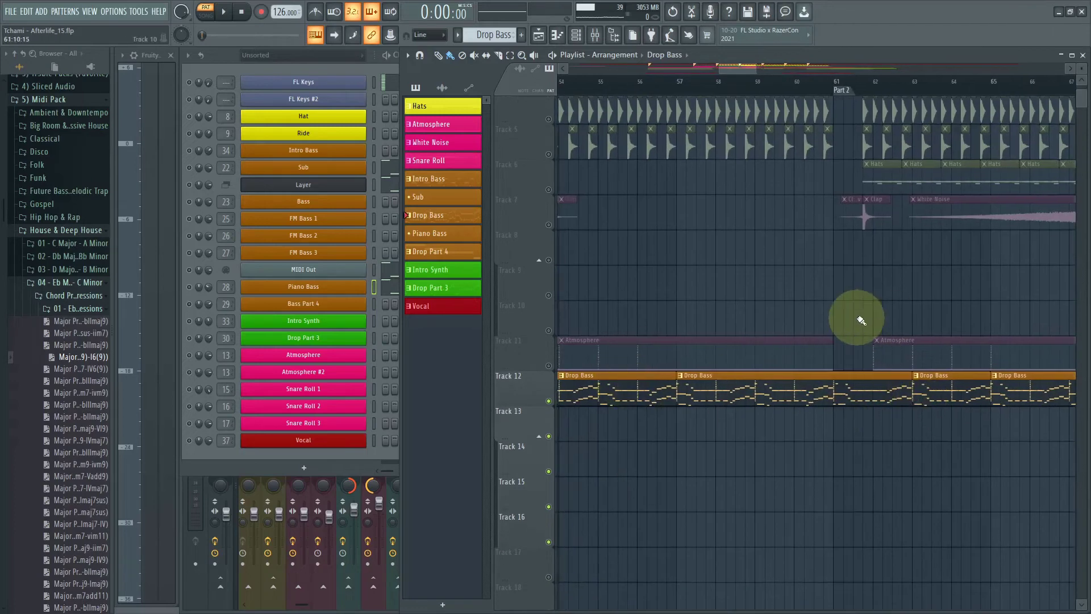
Check the effects and routing of the High Bass, Low Bass and Bass mixer tracks
{"action": "left_click", "coordinate": [200, 604]}
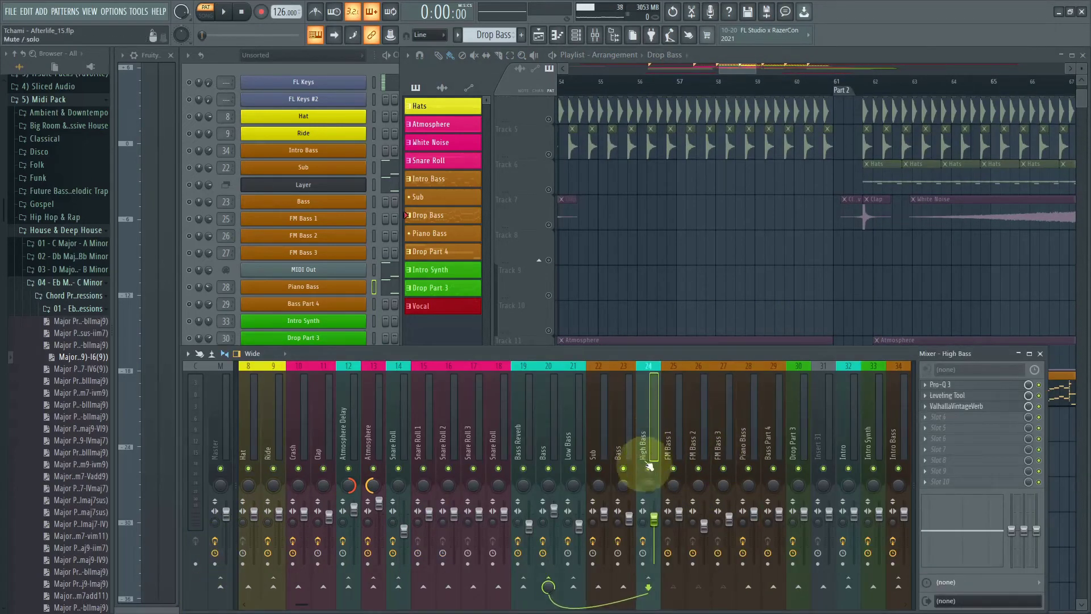
{"action": "left_click", "coordinate": [540, 427]}
{"action": "left_click", "coordinate": [574, 433]}
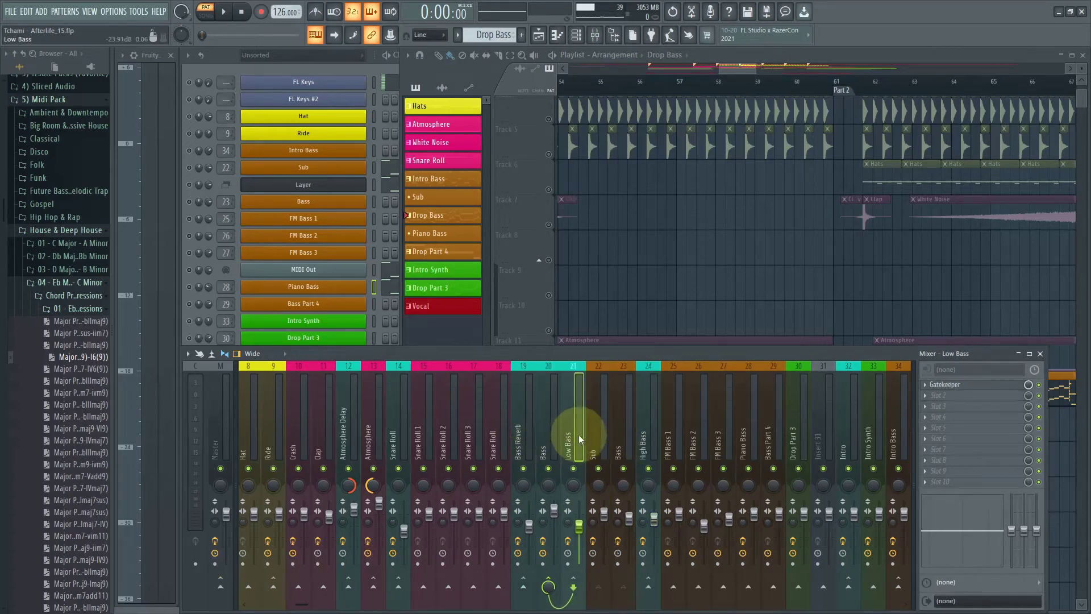
{"action": "left_click", "coordinate": [552, 449]}
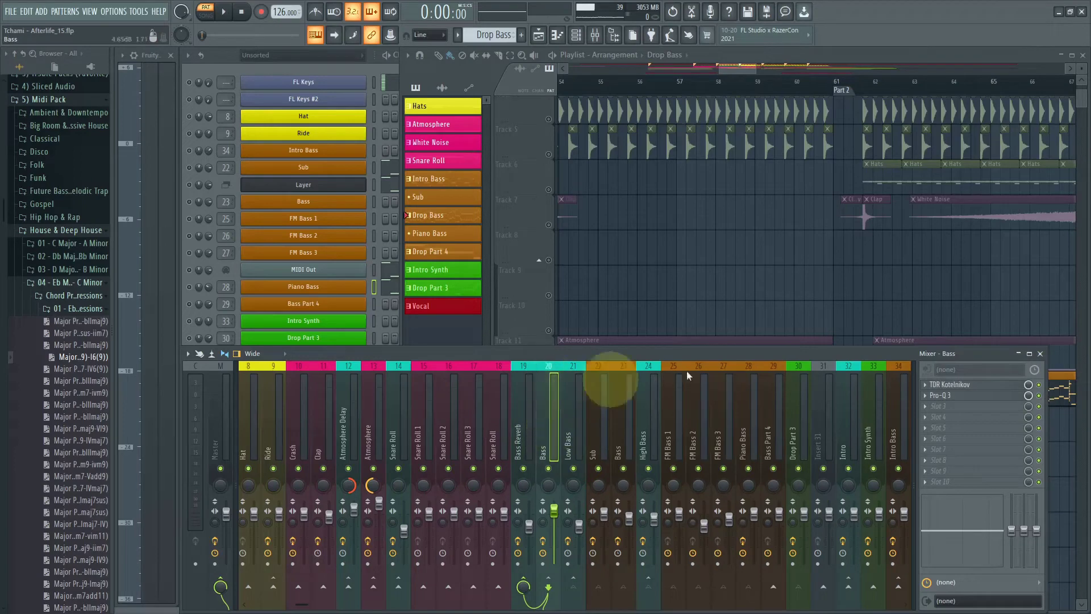
Unmute the bass layer channels and inspect the TDR Kotelnikov compressor on the Bass mixer track during playback
{"action": "left_click", "coordinate": [974, 384]}
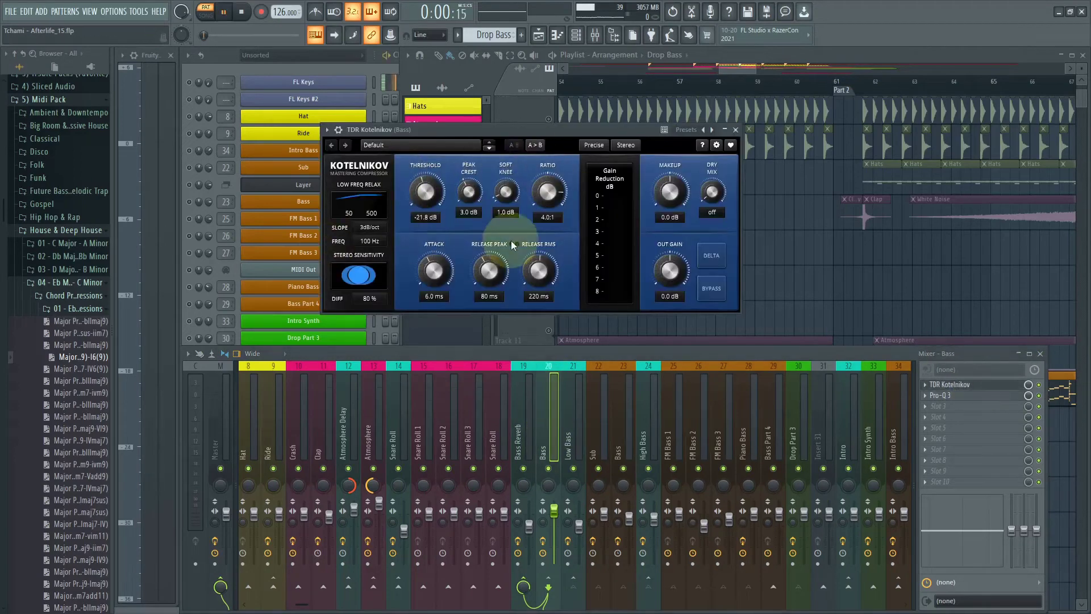
{"action": "left_click", "coordinate": [195, 183]}
{"action": "key", "text": "space"}
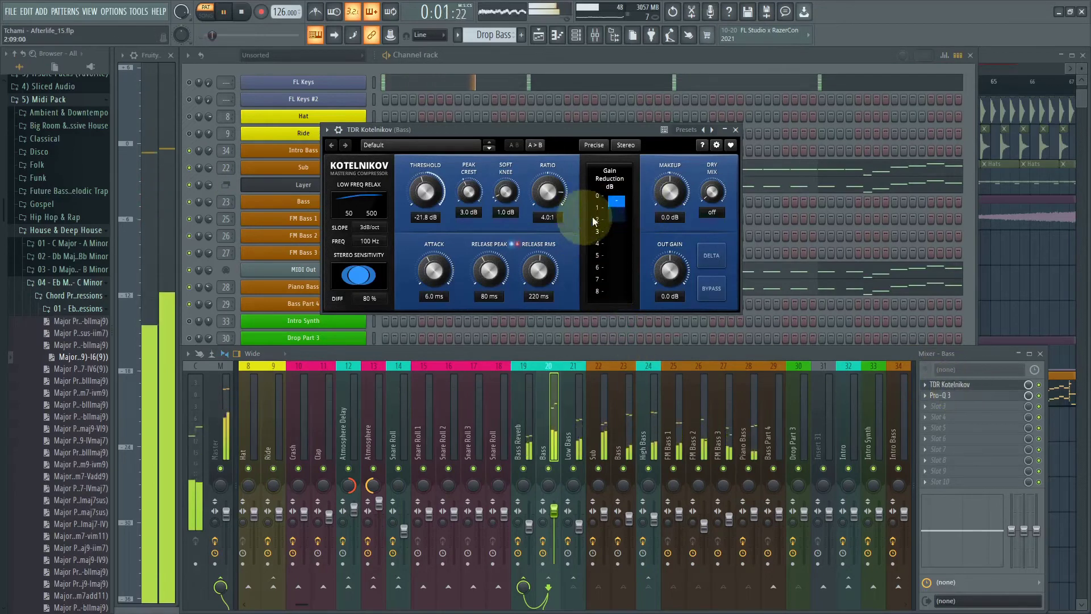
{"action": "key", "text": "space"}
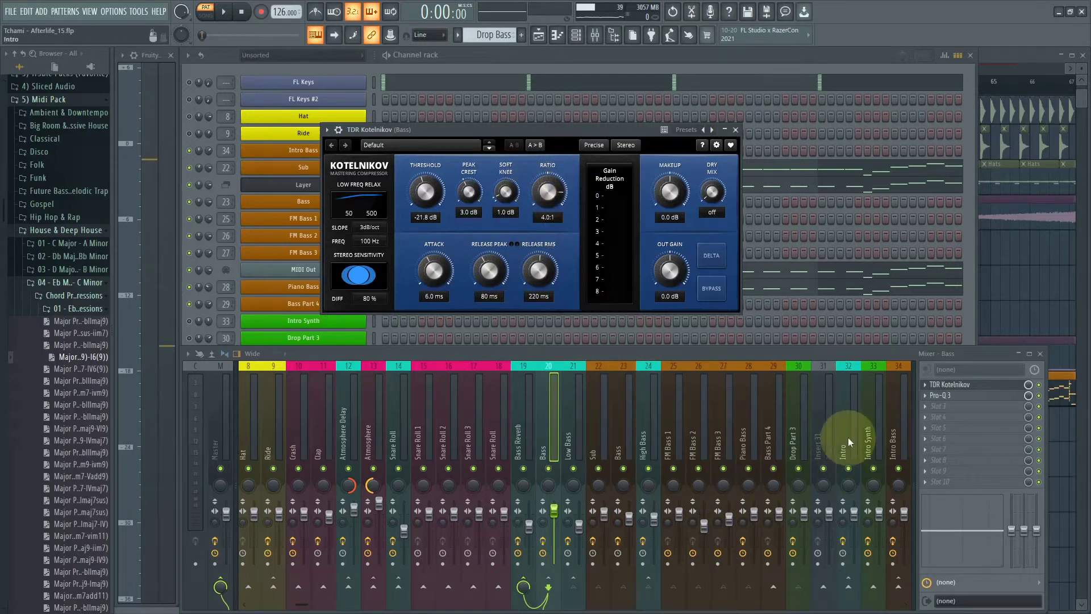
Examine the Pro-Q 3 curve on the Bass mixer track with a brief playback, closing the plugin
{"action": "left_click", "coordinate": [942, 395]}
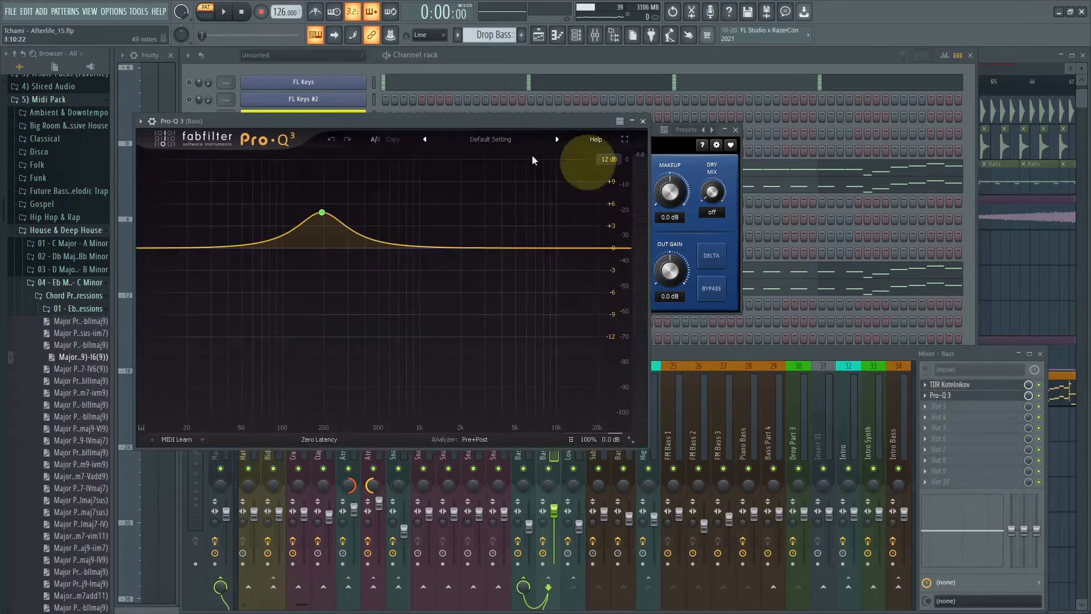
{"action": "left_click_drag", "start_coordinate": [404, 122], "coordinate": [462, 124]}
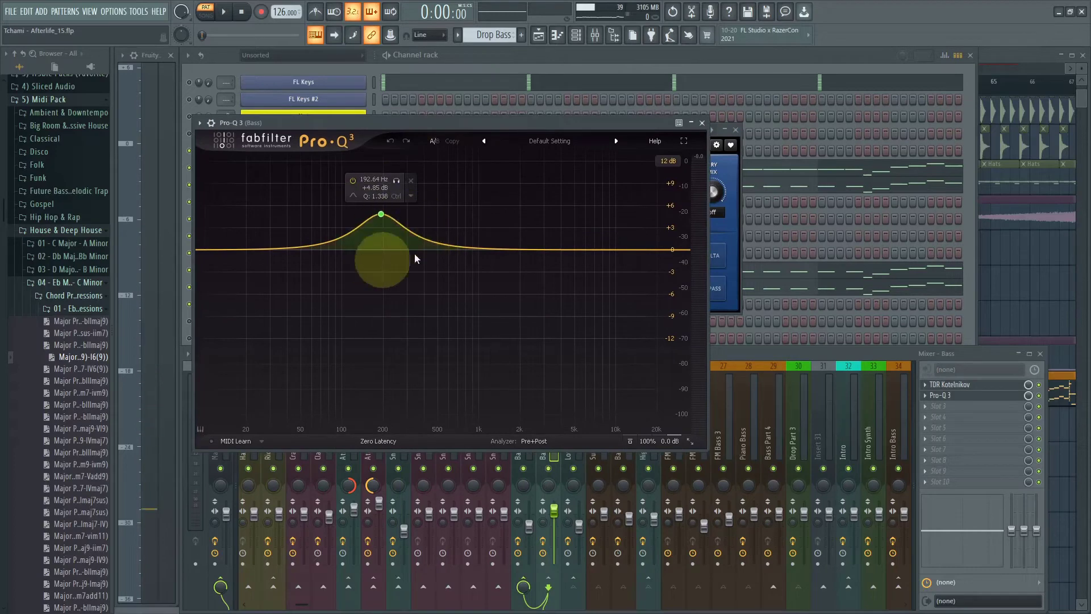
{"action": "key", "text": "space"}
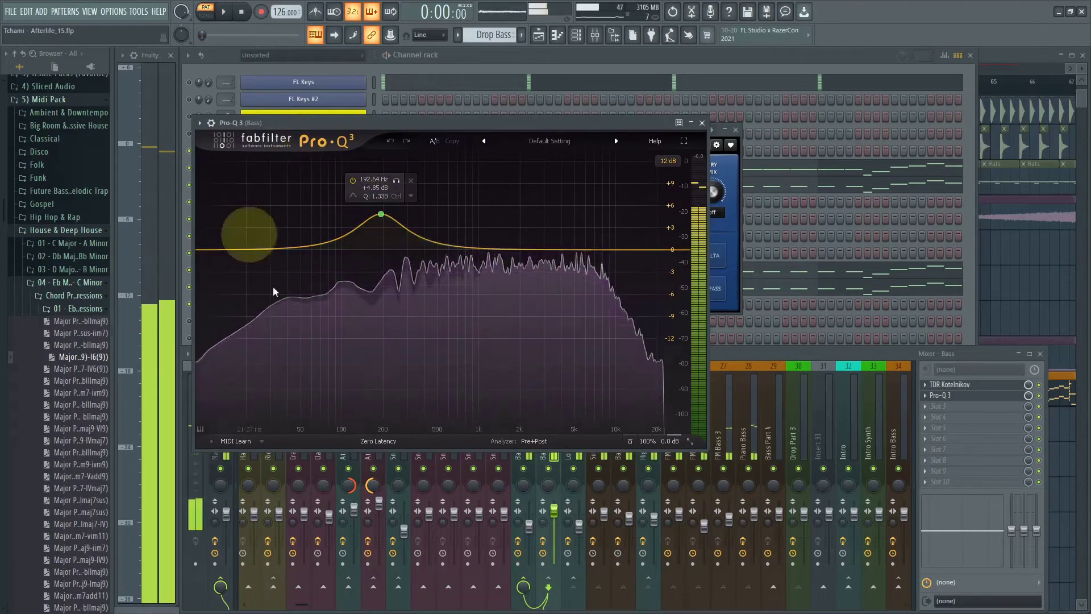
{"action": "key", "text": "space"}
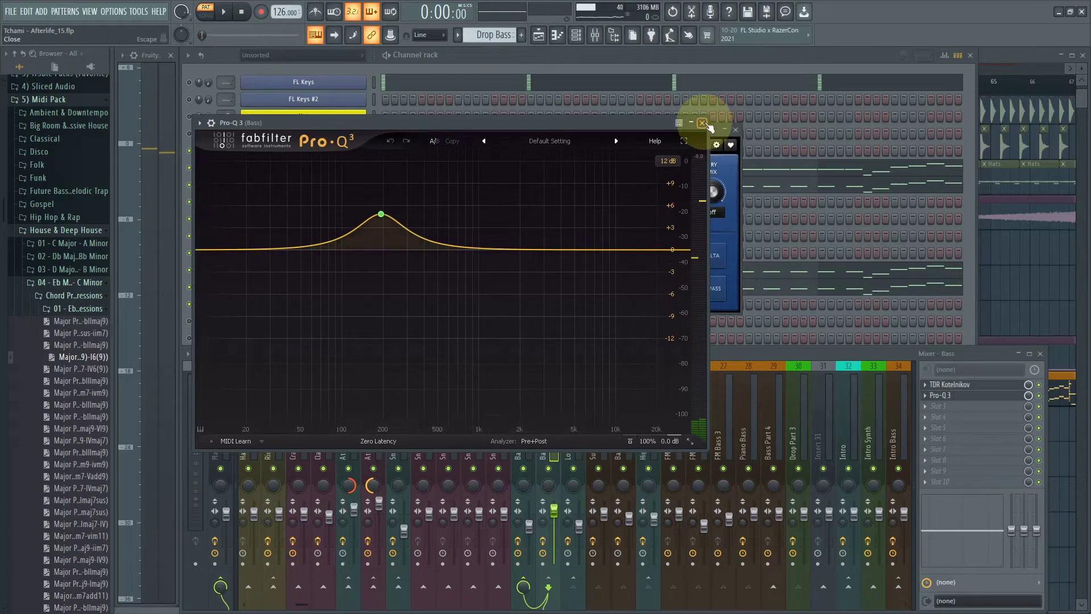
{"action": "left_click", "coordinate": [704, 124]}
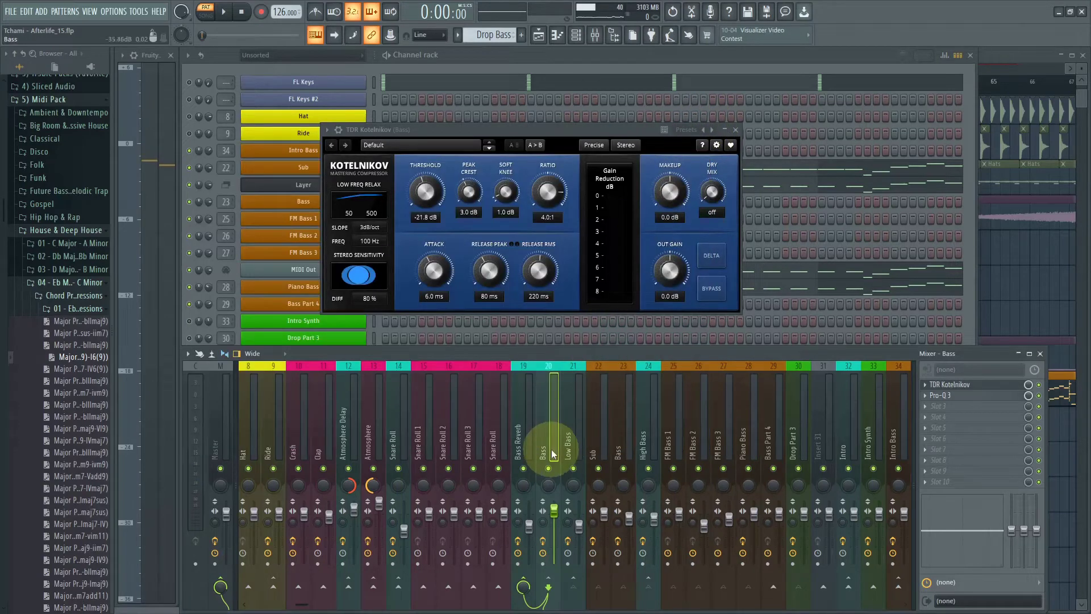
Inspect the Fruity Limiter compression on the Bass Reverb mixer track during playback
{"action": "left_click", "coordinate": [527, 438]}
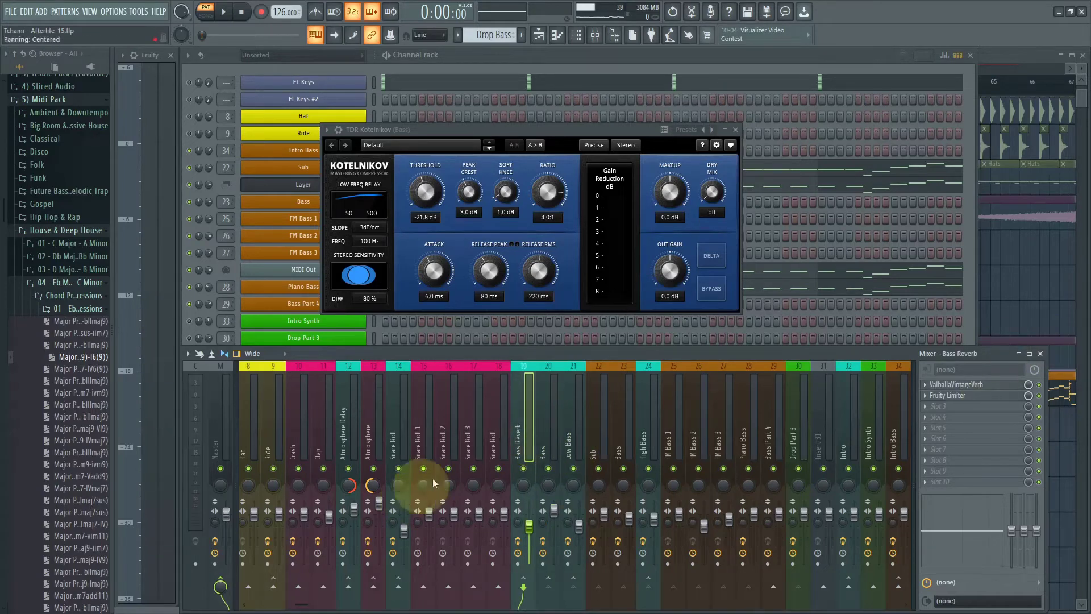
{"action": "left_click", "coordinate": [963, 395]}
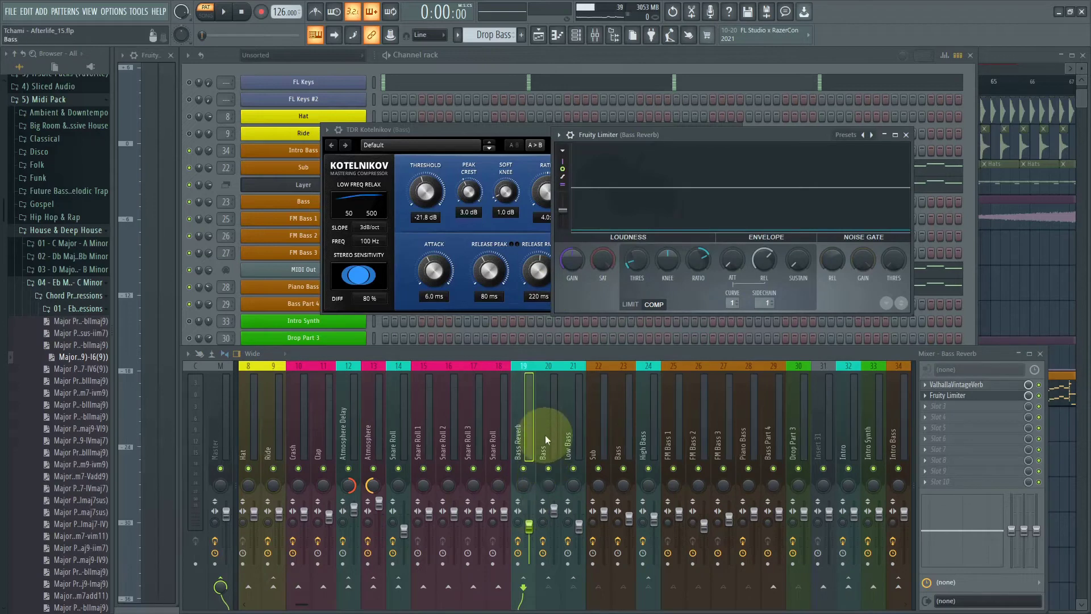
{"action": "key", "text": "space"}
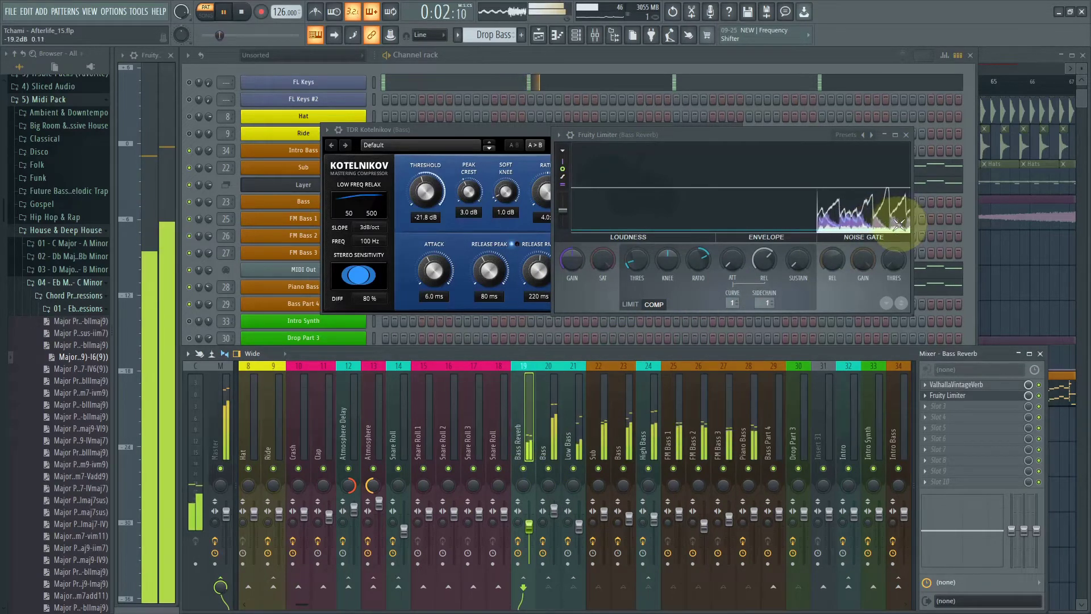
{"action": "key", "text": "space"}
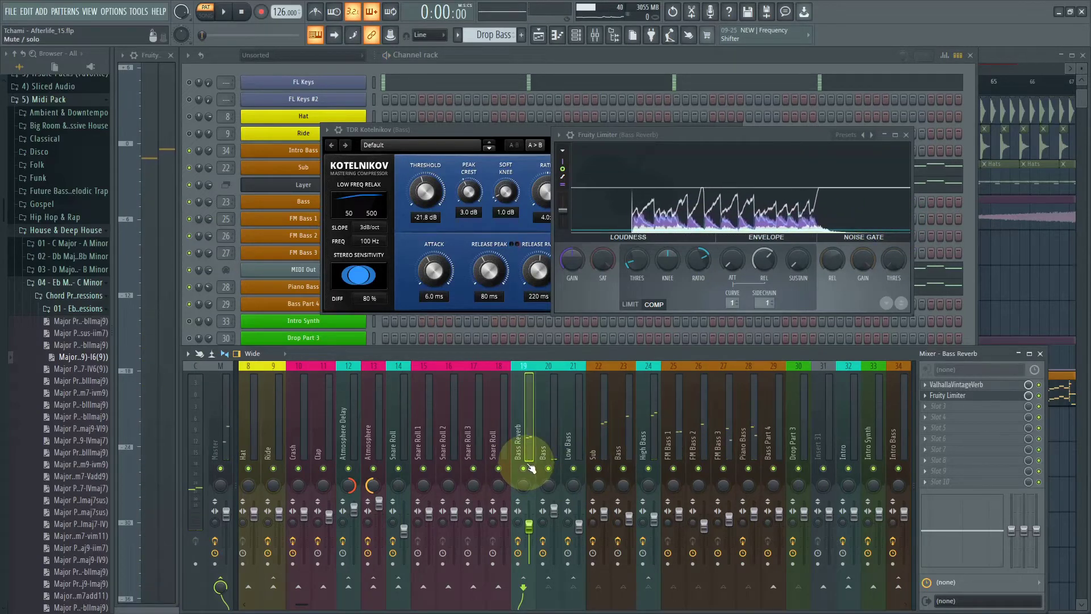
Stop playback and check the effects and routing of the two kick tracks and the Kick bus in the mixer
{"action": "key", "text": "space"}
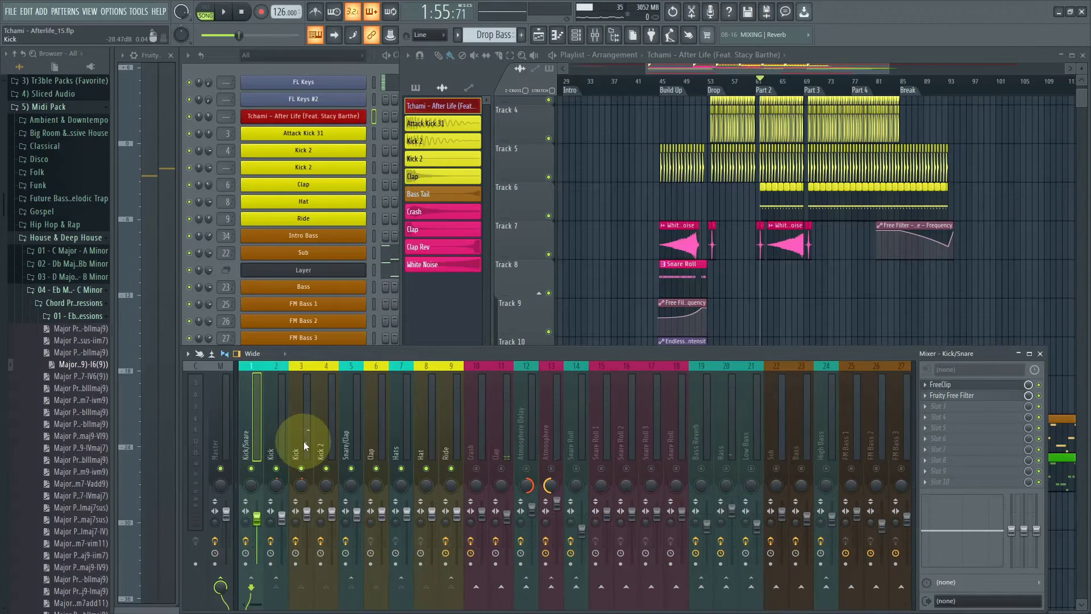
{"action": "left_click", "coordinate": [304, 446]}
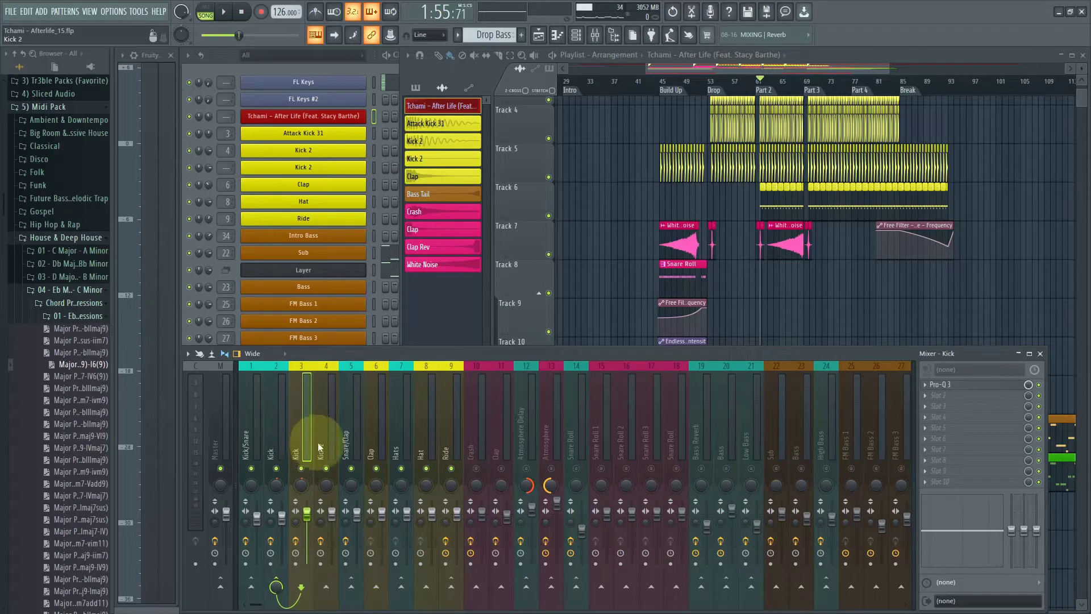
{"action": "left_click", "coordinate": [274, 441]}
{"action": "left_click", "coordinate": [316, 437]}
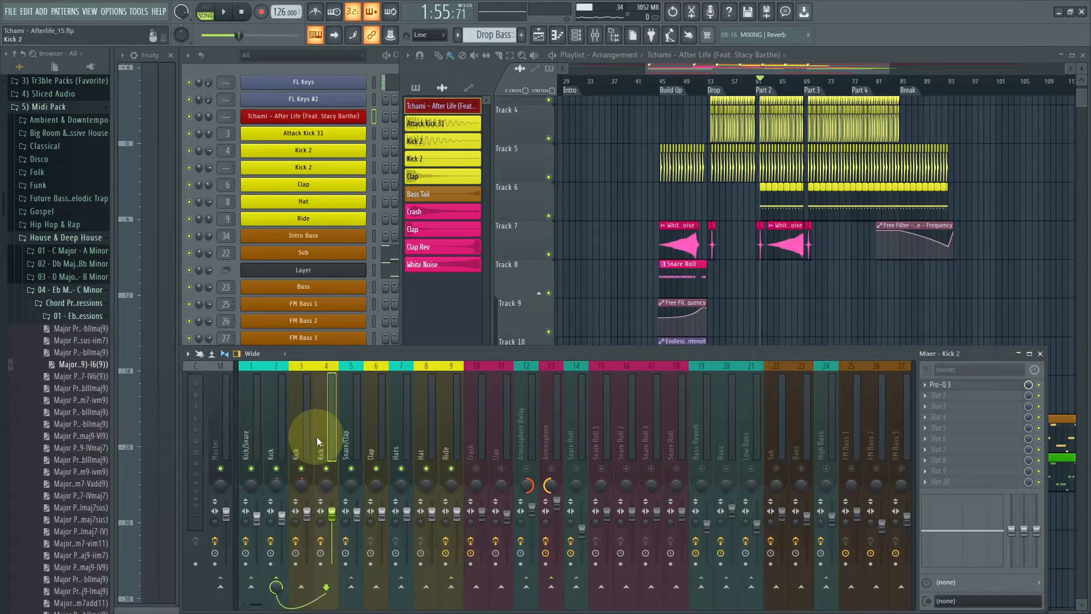
{"action": "left_click", "coordinate": [268, 438]}
Check how the Clap and Hat mixer tracks route through the Snare/Clap and Hats buses
{"action": "left_click", "coordinate": [377, 449]}
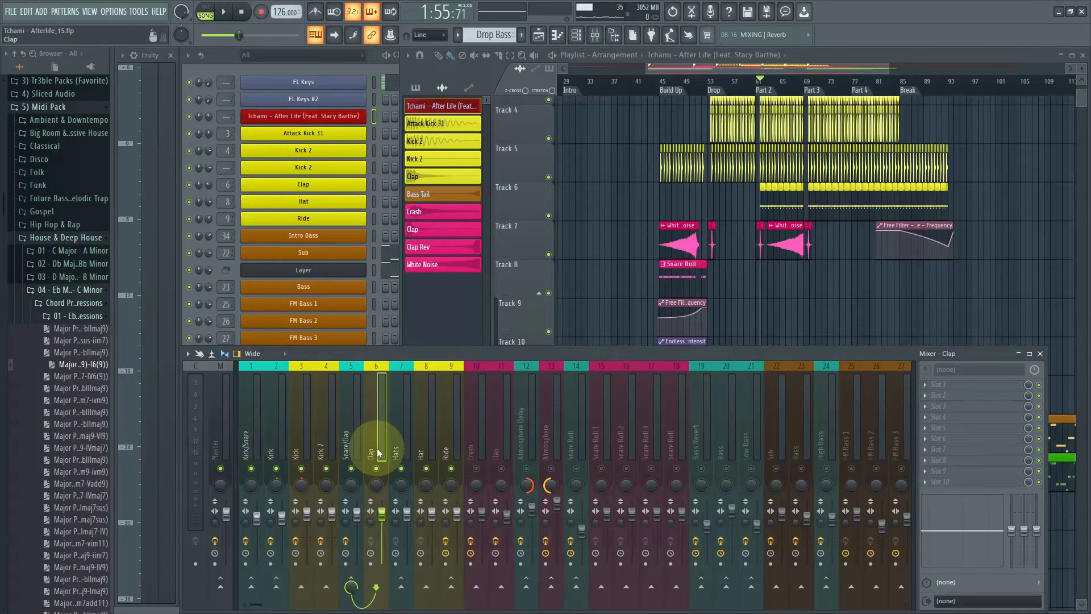
{"action": "left_click", "coordinate": [354, 446]}
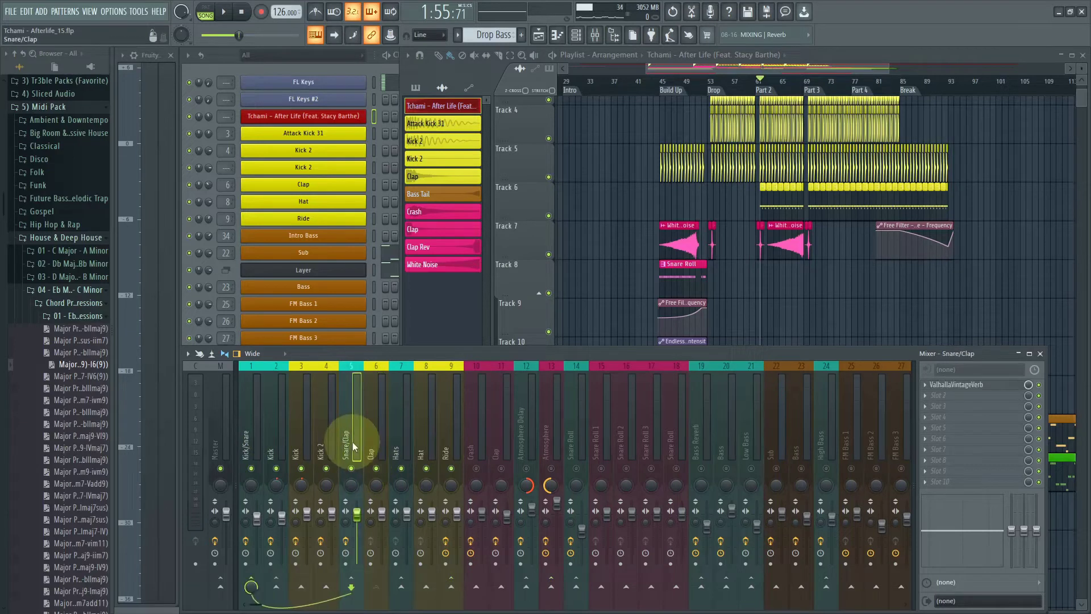
{"action": "left_click", "coordinate": [421, 449]}
{"action": "left_click", "coordinate": [404, 450]}
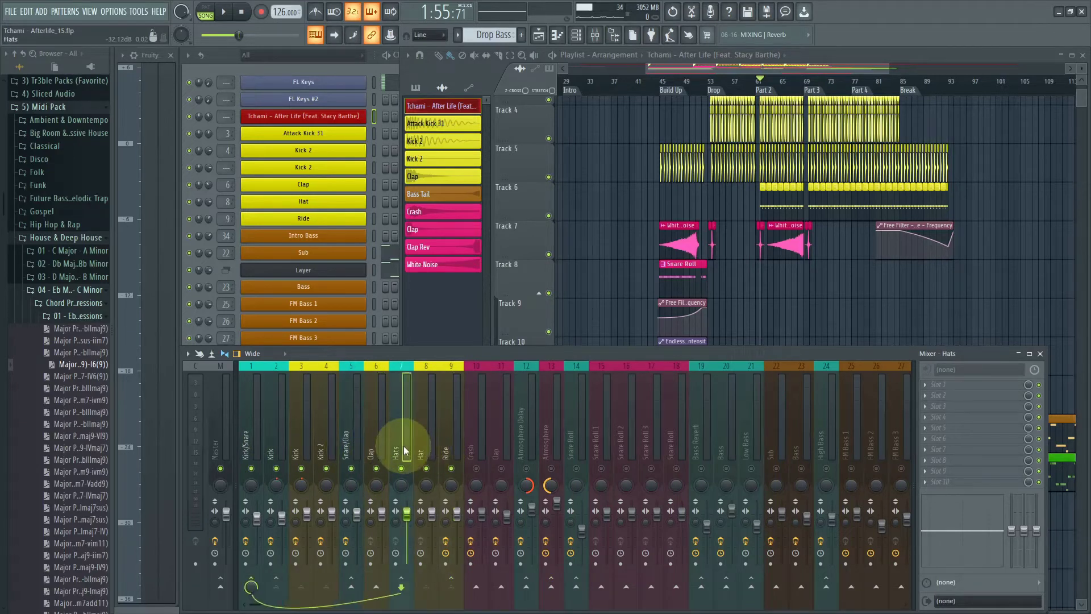
{"action": "left_click", "coordinate": [360, 411]}
Check the Kick and Kick/Snare buses and inspect the FreeClip soft clipper on Kick/Snare, closing the plugin
{"action": "left_click", "coordinate": [269, 417]}
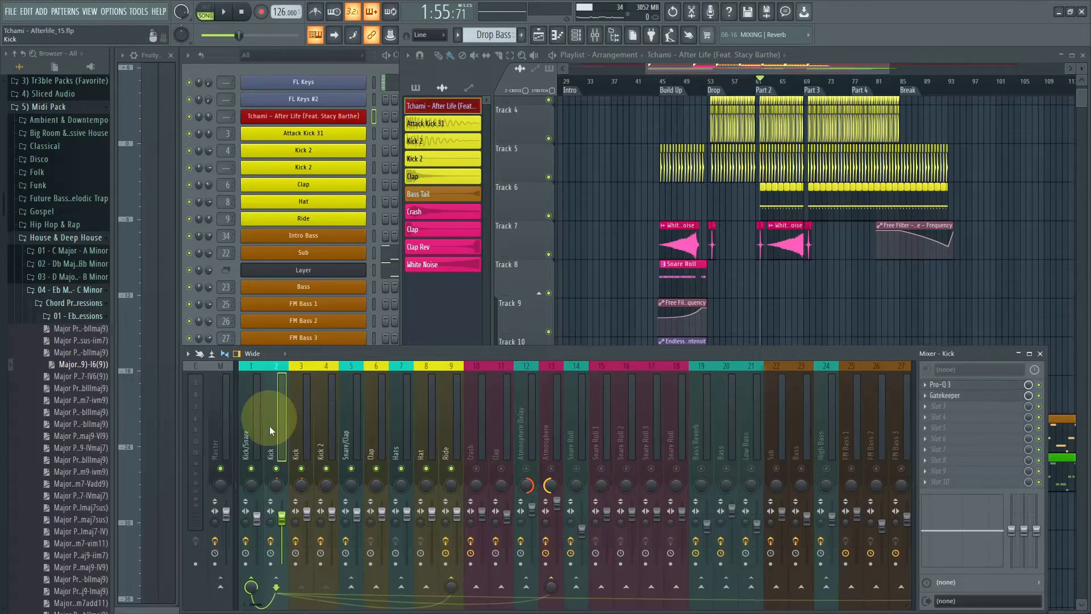
{"action": "left_click", "coordinate": [245, 418]}
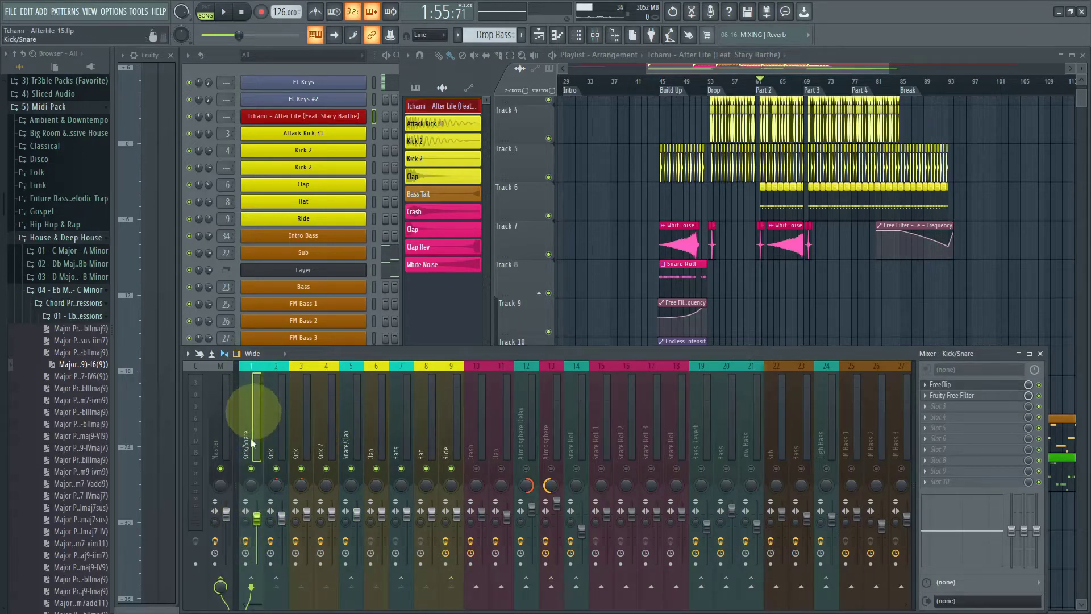
{"action": "left_click", "coordinate": [955, 388]}
{"action": "left_click", "coordinate": [399, 287]}
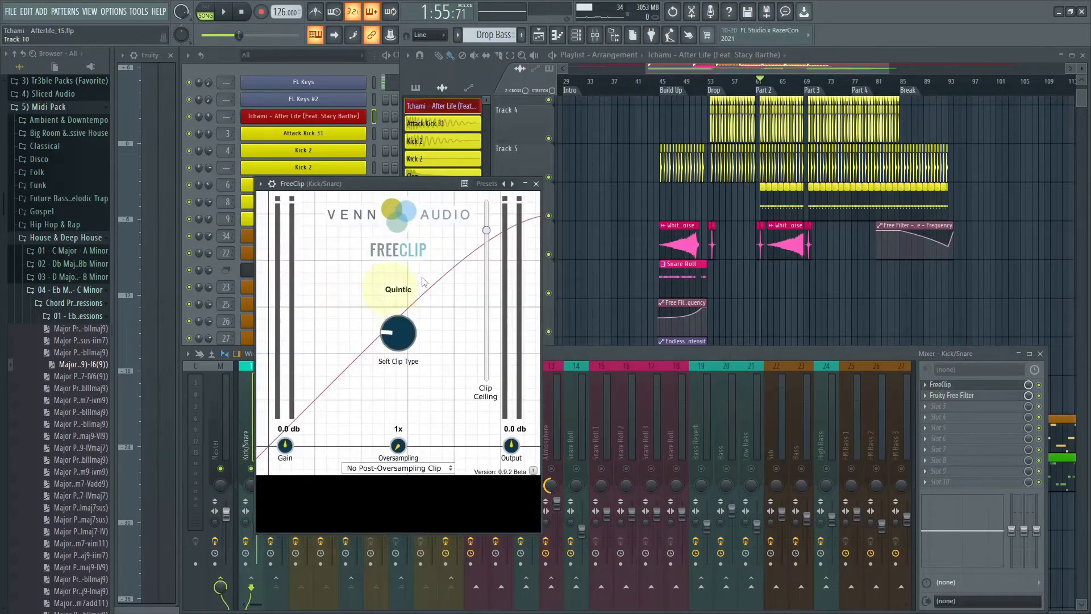
{"action": "left_click", "coordinate": [537, 184]}
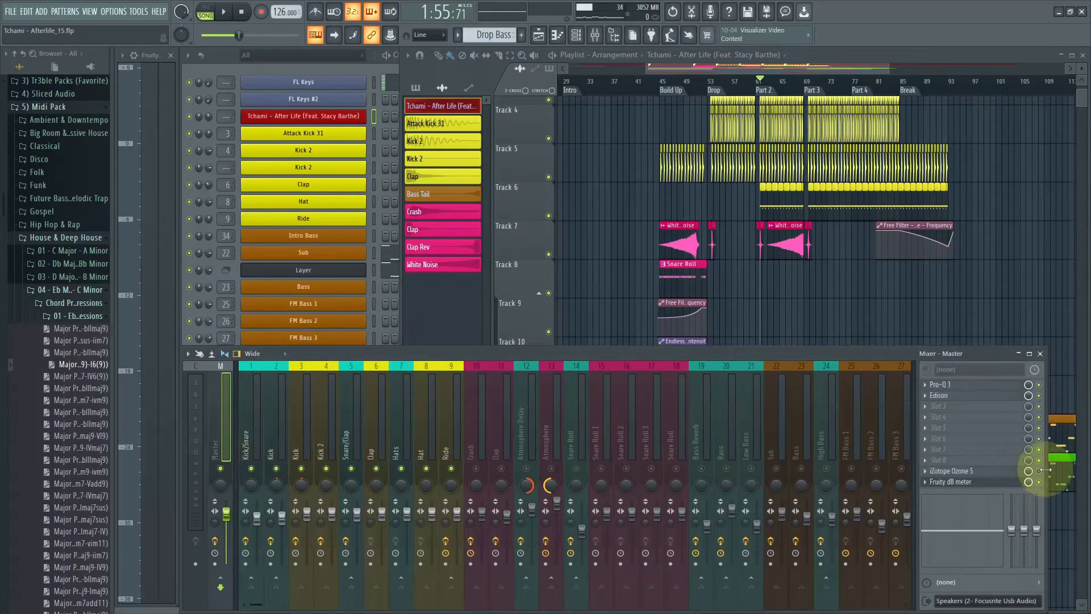
Review the Master track's effects and play the isolated drum section to check its level on the meter
{"action": "left_click", "coordinate": [233, 423]}
{"action": "left_click", "coordinate": [244, 425]}
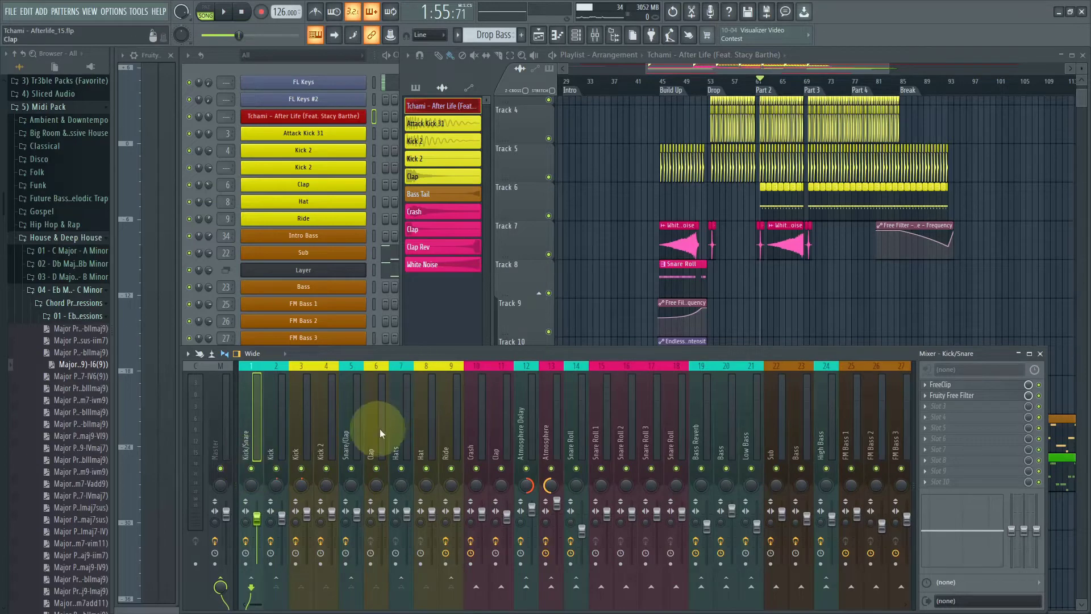
{"action": "key", "text": "space"}
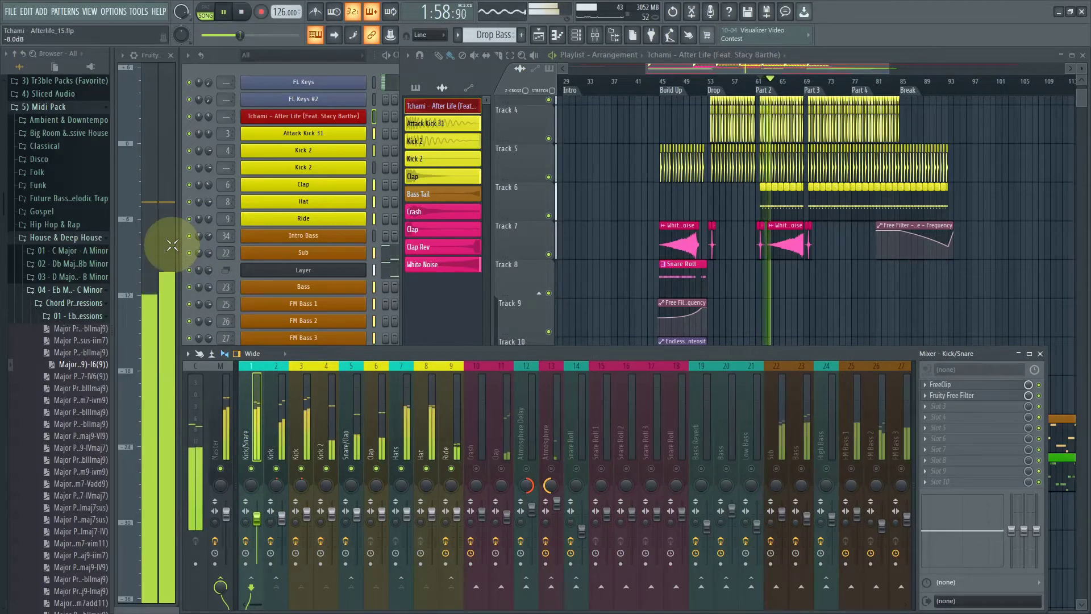
{"action": "key", "text": "space"}
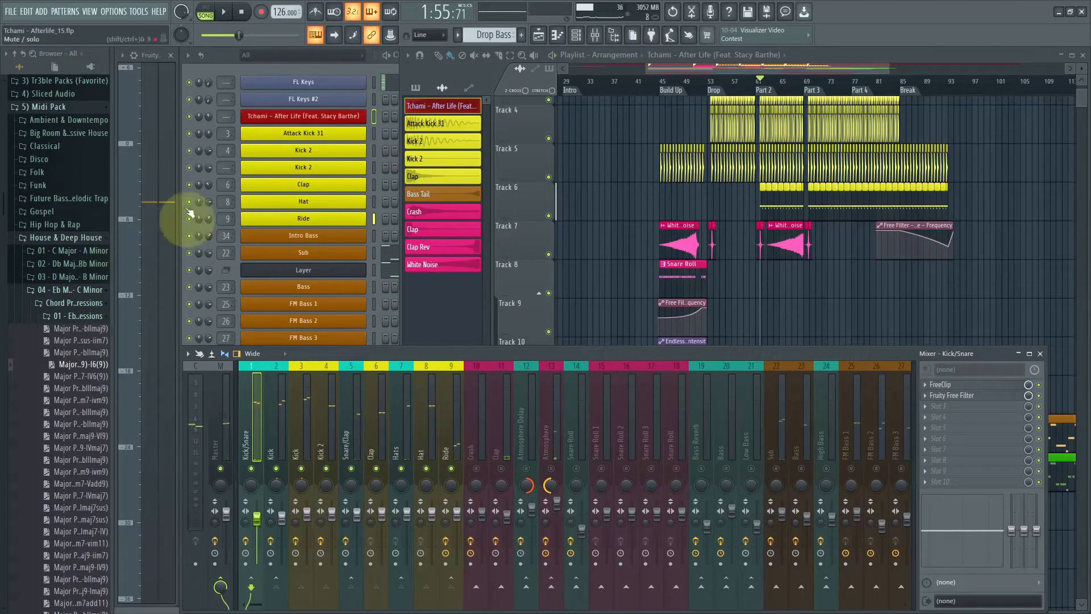
Enable only the bass group mixer tracks through Drop Part 3 and play them to check their level on the meter
{"action": "scroll", "coordinate": [534, 452], "scroll_direction": "right", "scroll_amount": 3}
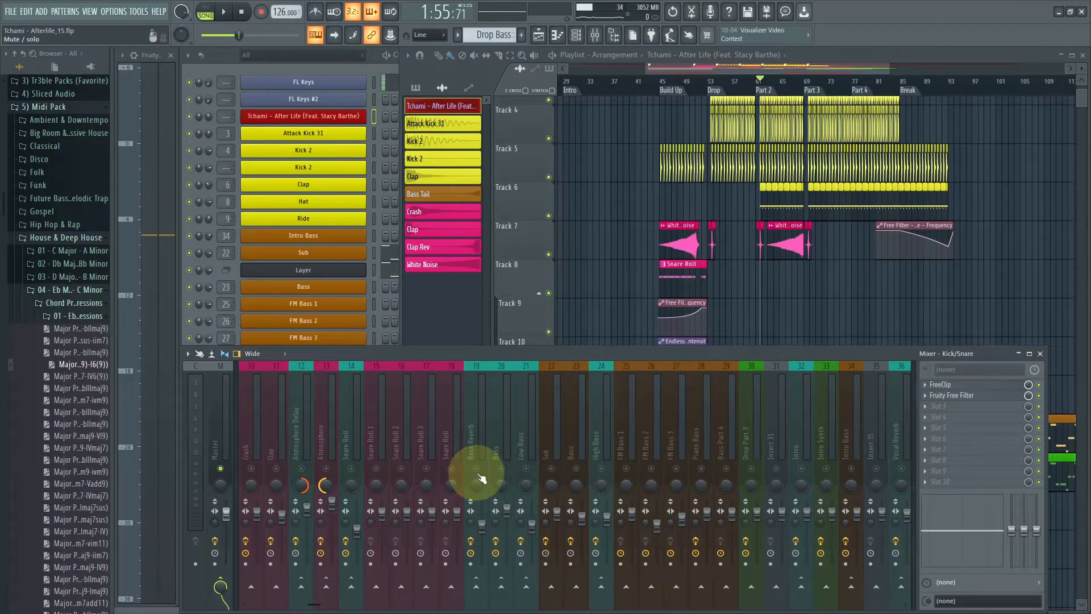
{"action": "left_click", "coordinate": [477, 469]}
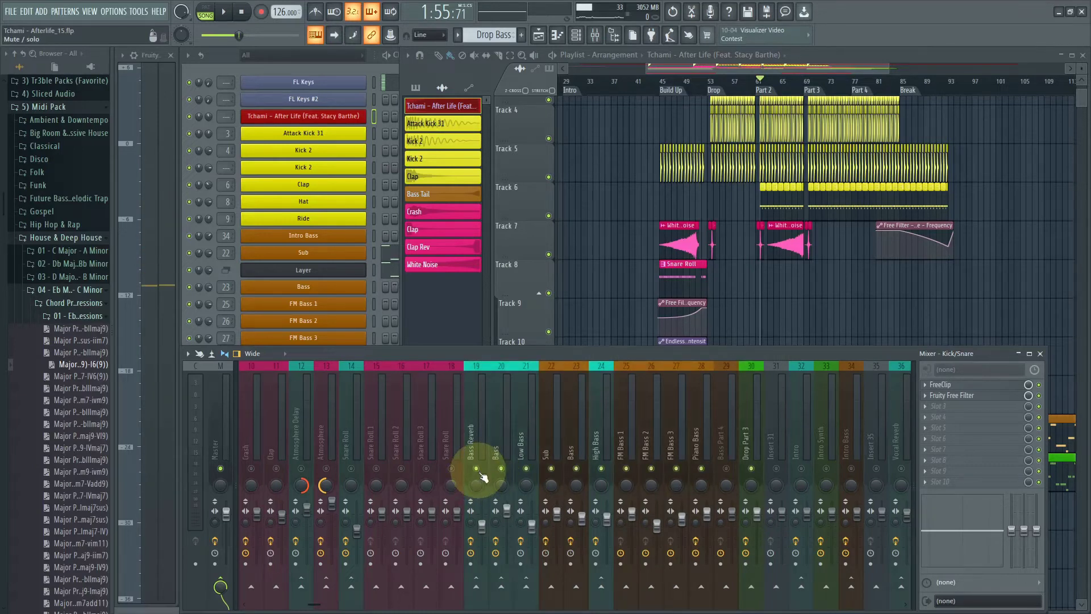
{"action": "left_click", "coordinate": [728, 469]}
{"action": "key", "text": "space"}
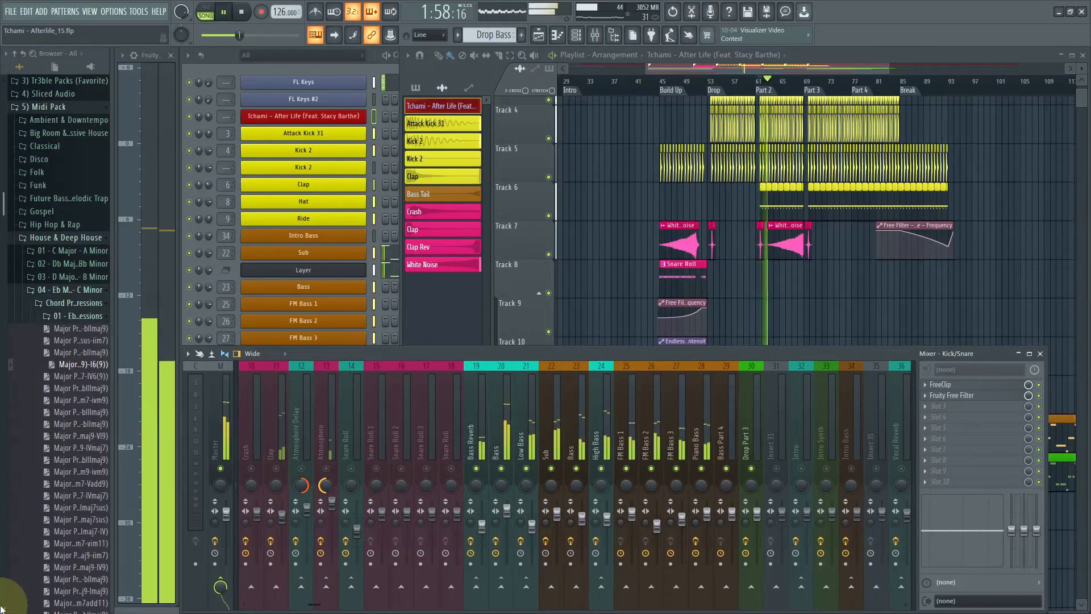
{"action": "key", "text": "space"}
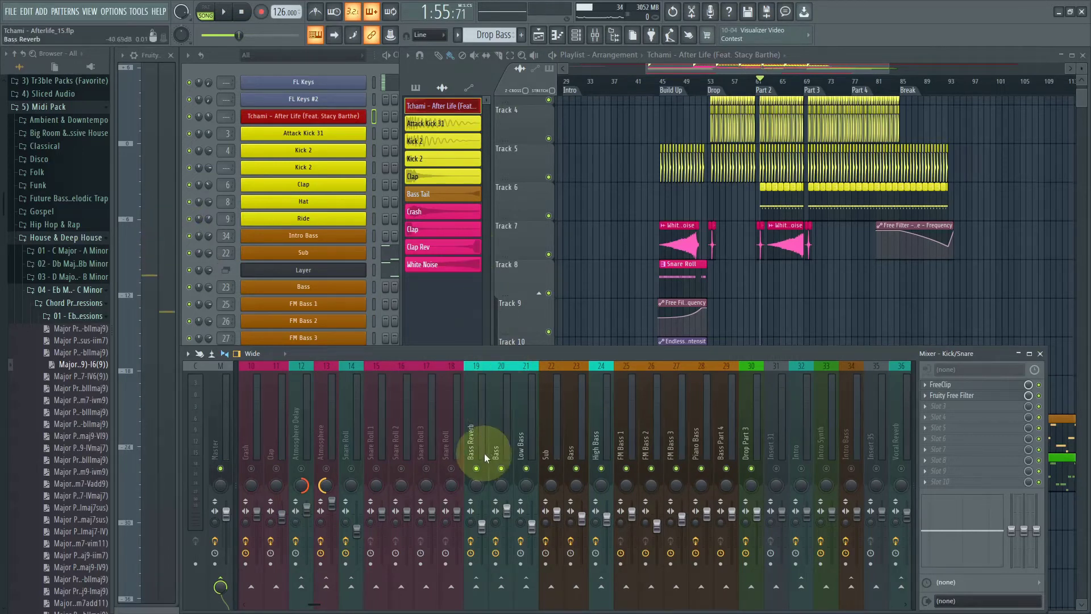
Unmute mixer tracks Kick/Snare through Ride and play the drums together with the bass to compare levels
{"action": "scroll", "coordinate": [485, 449], "scroll_direction": "left", "scroll_amount": 3}
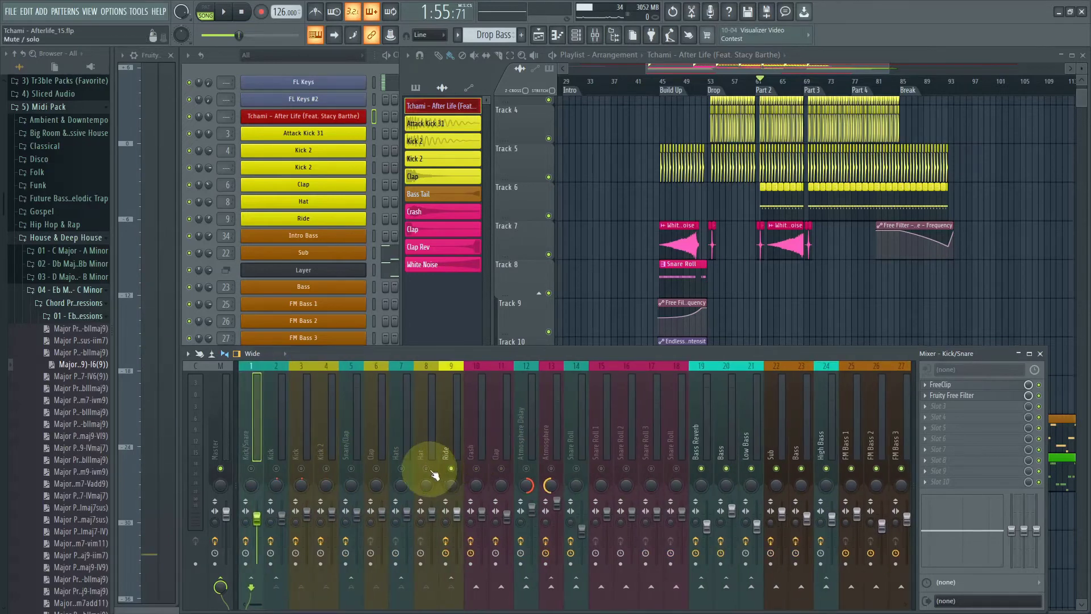
{"action": "left_click", "coordinate": [401, 468]}
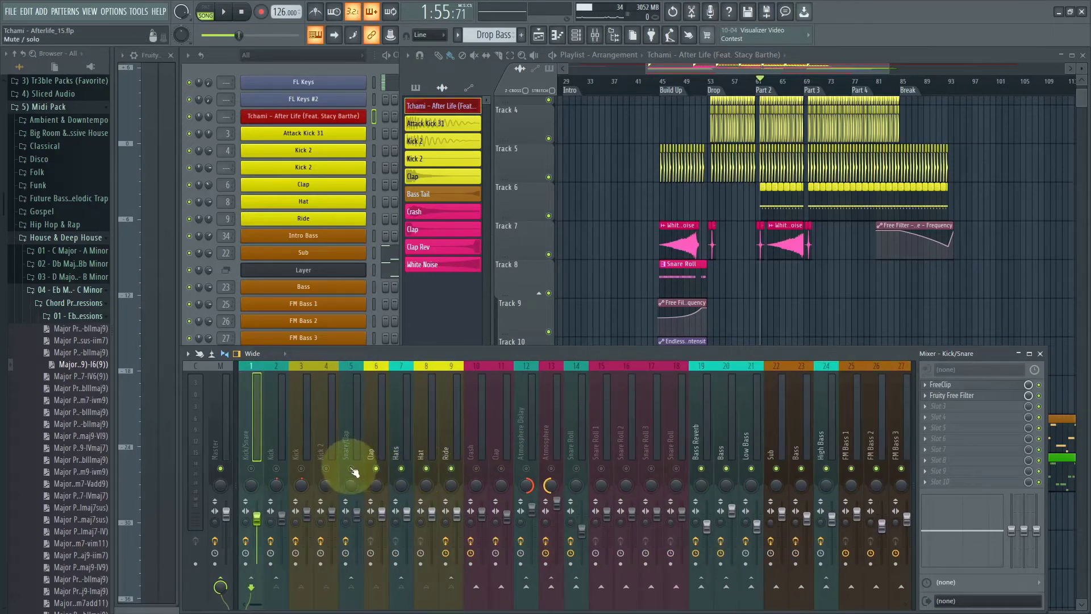
{"action": "left_click_drag", "start_coordinate": [351, 468], "coordinate": [272, 468]}
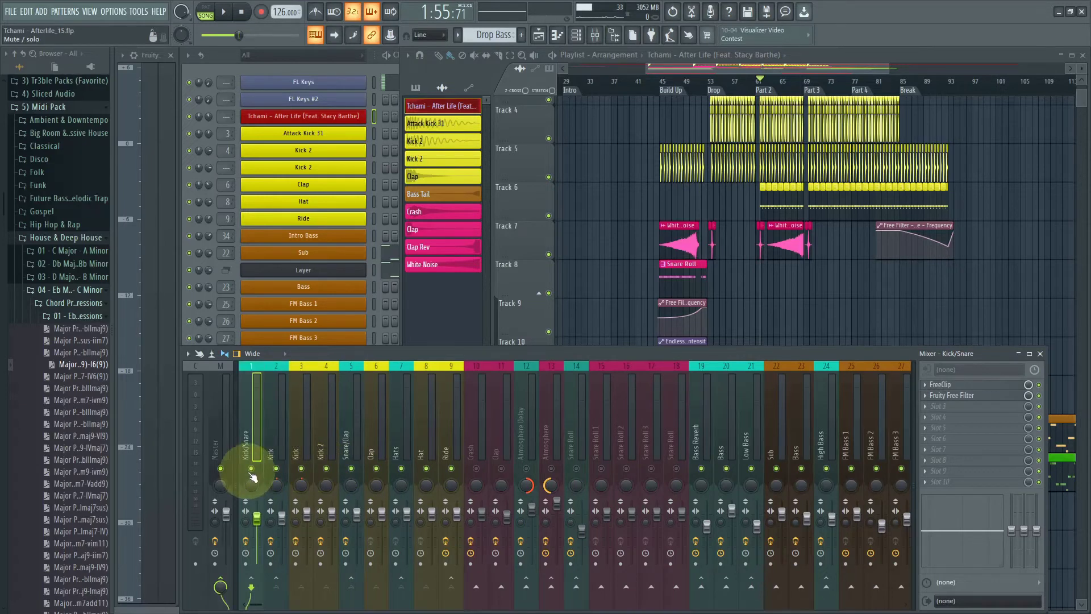
{"action": "key", "text": "space"}
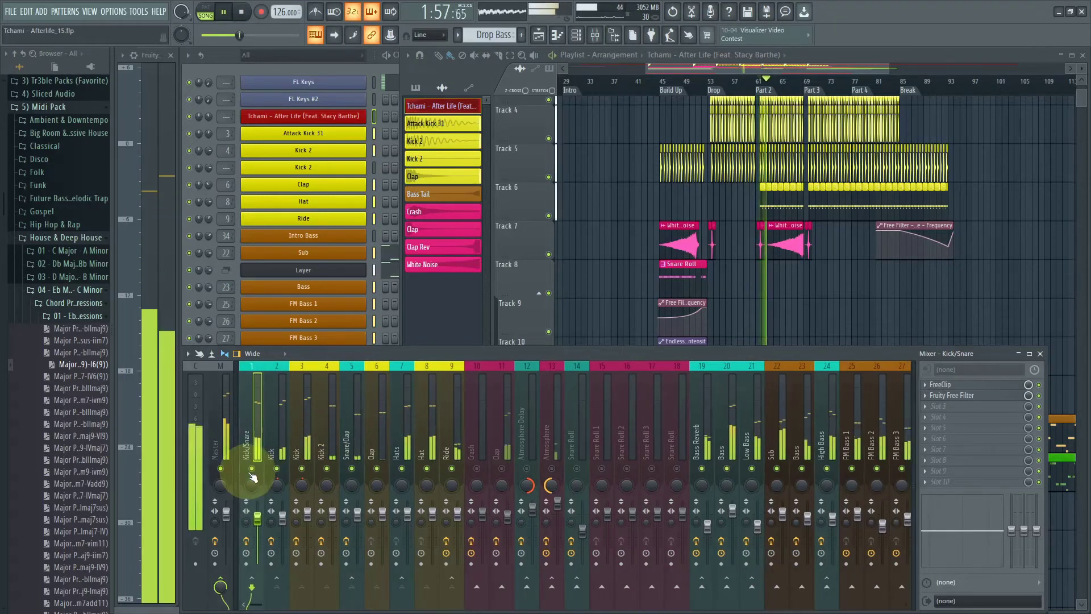
{"action": "key", "text": "space"}
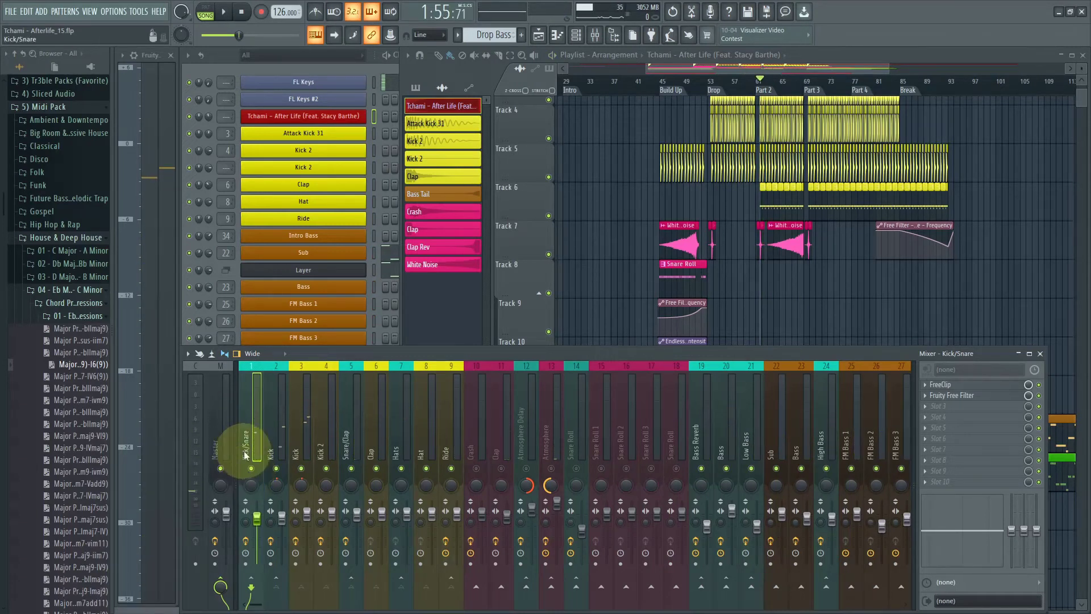
Unmute all mixer tracks and play the full mix to check its level
{"action": "right_click", "coordinate": [460, 468]}
{"action": "right_click", "coordinate": [460, 468]}
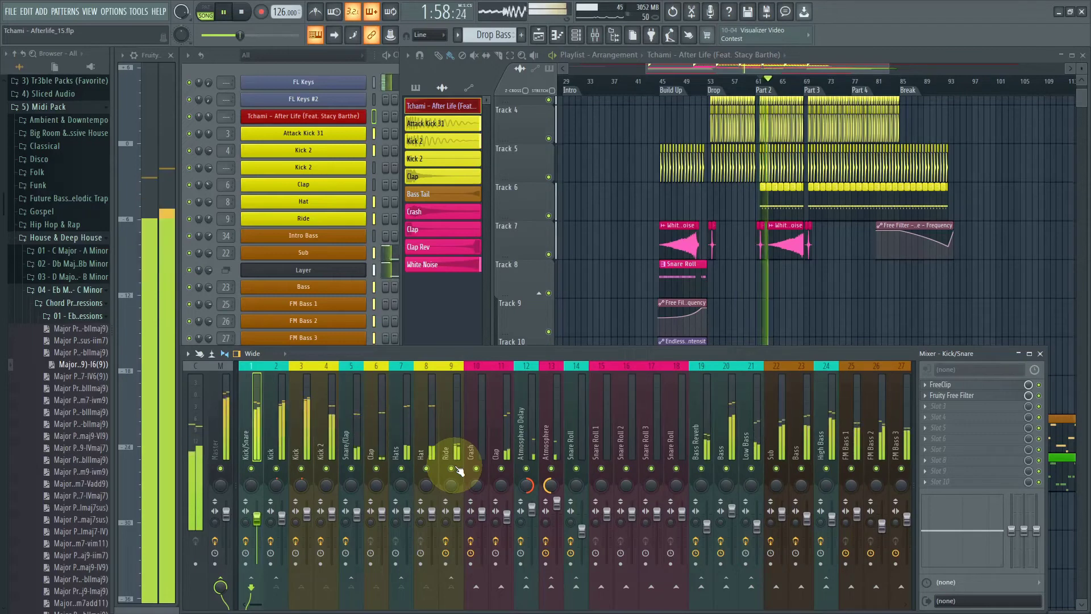
{"action": "key", "text": "space"}
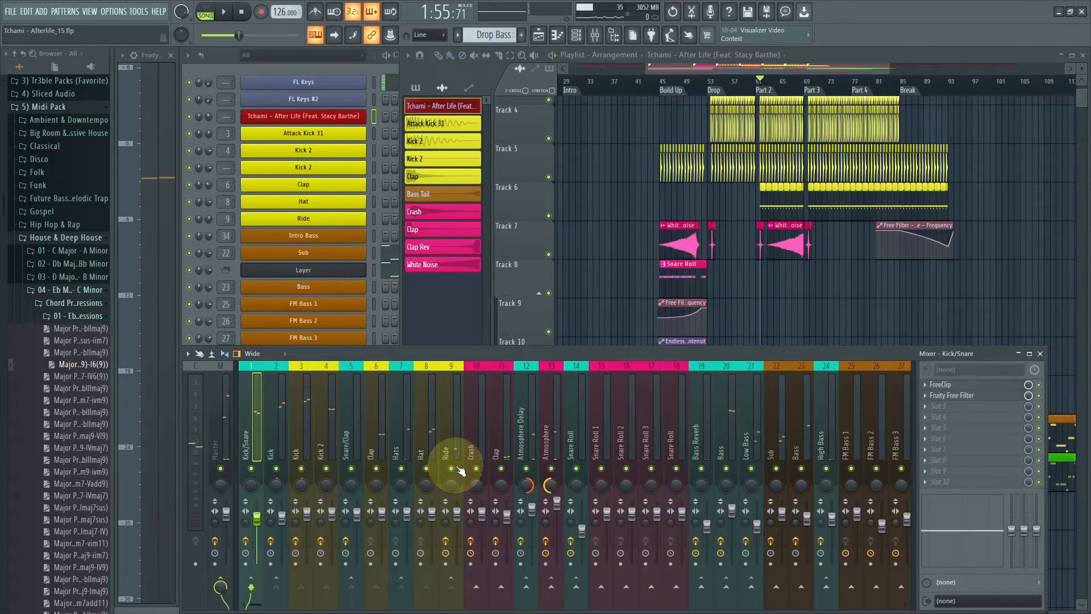
Inspect iZotope Ozone 5 on the Master track and play the full mix through it, closing the plugin
{"action": "left_click", "coordinate": [215, 448]}
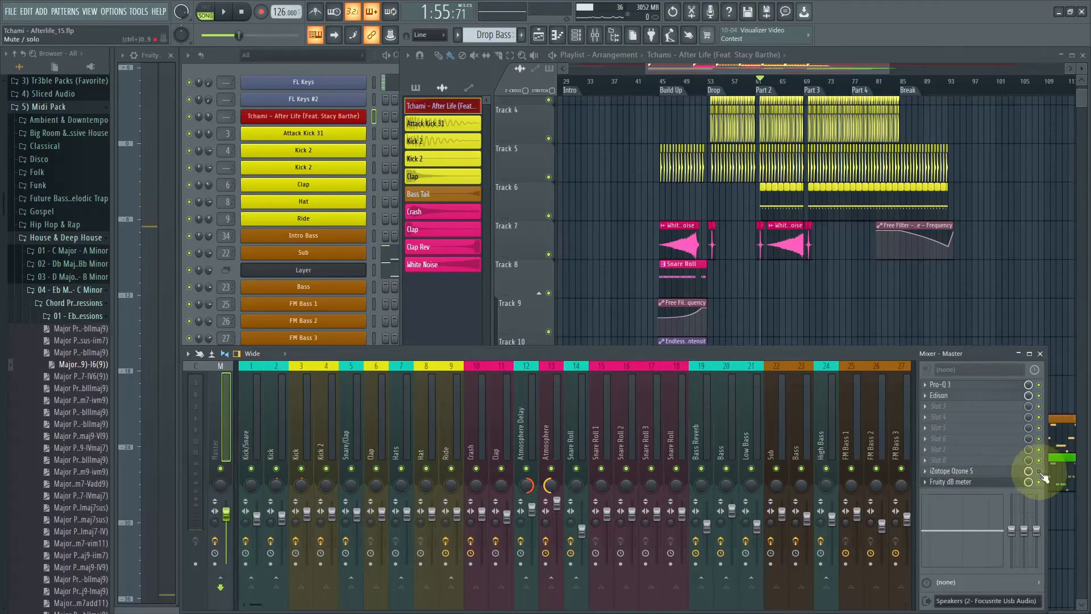
{"action": "right_click", "coordinate": [954, 471]}
{"action": "key", "text": "Escape"}
{"action": "key", "text": "Escape"}
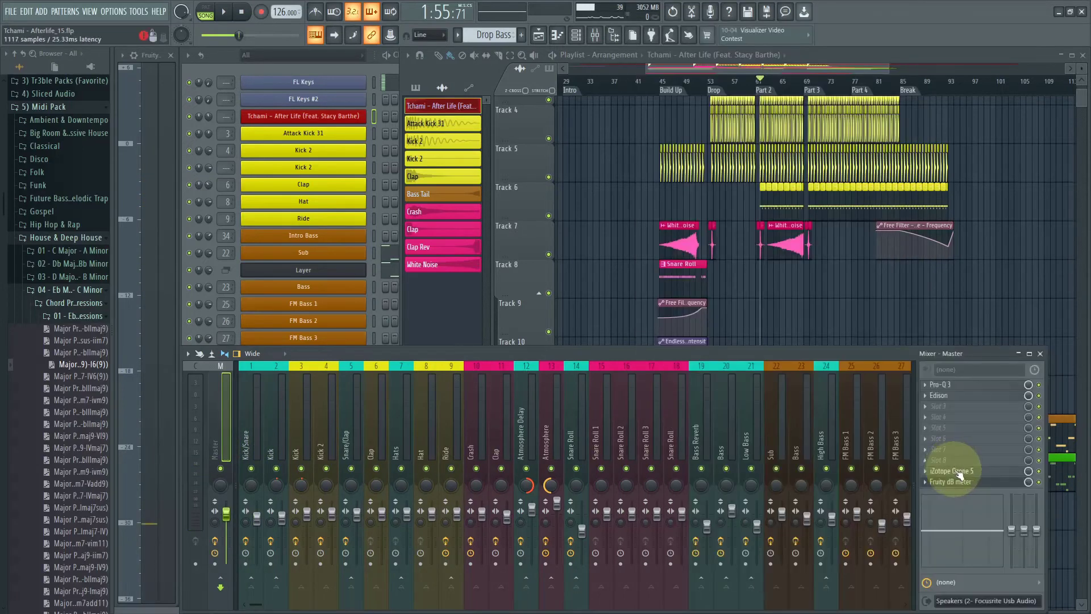
{"action": "left_click", "coordinate": [959, 471]}
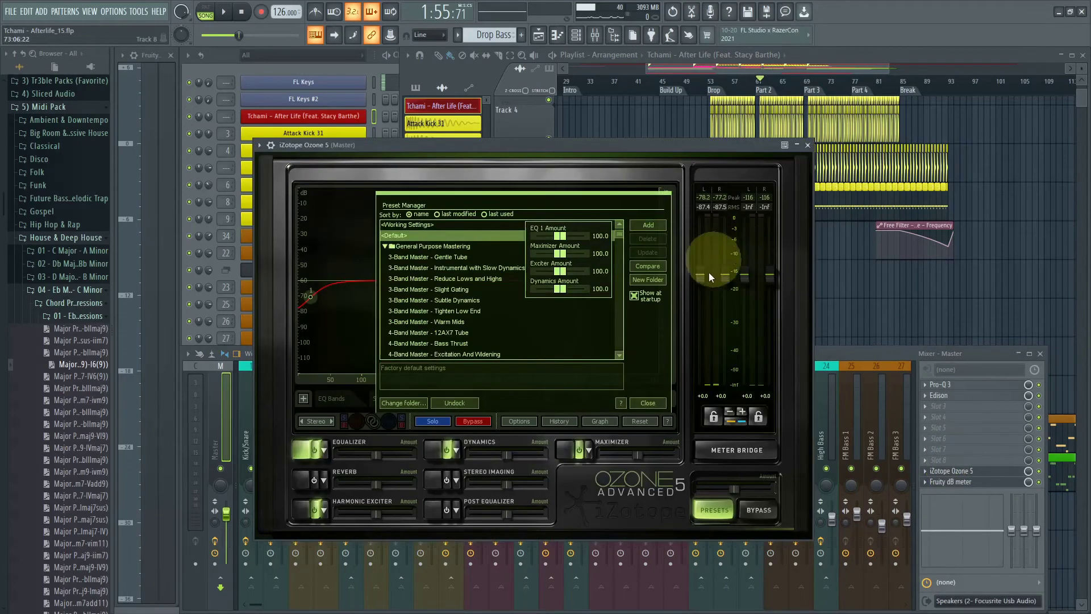
{"action": "key", "text": "space"}
{"action": "left_click", "coordinate": [807, 144]}
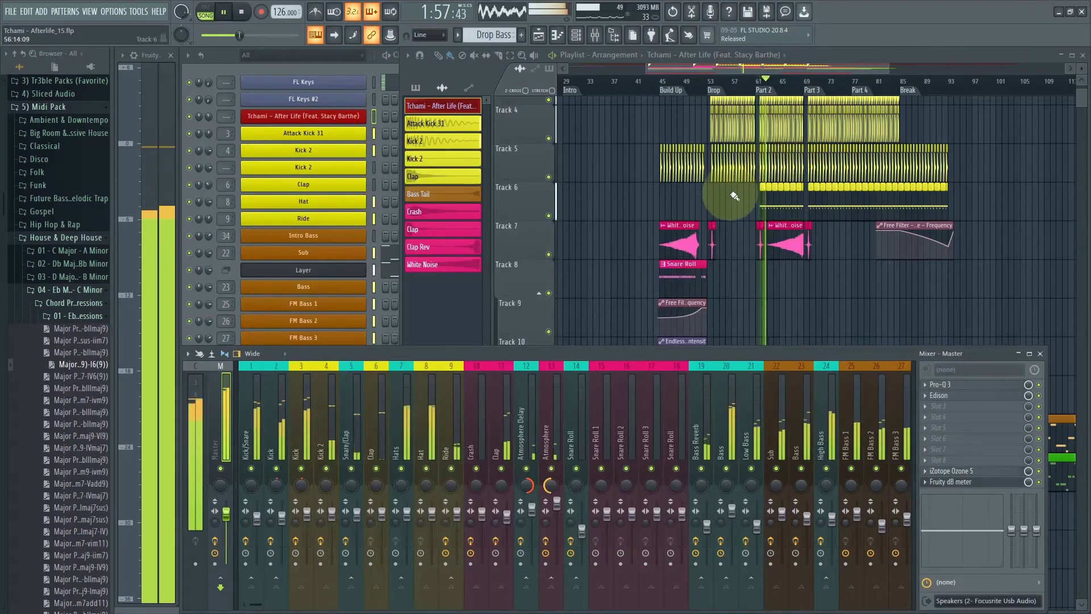
{"action": "key", "text": "space"}
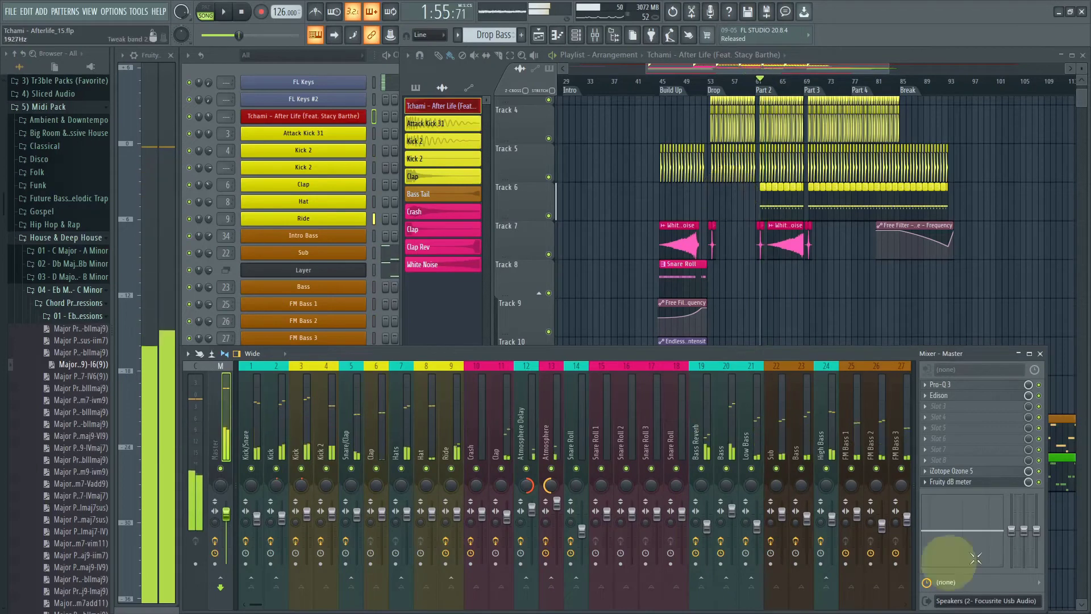
Reopen iZotope Ozone 5 on the Master track and browse the replacement effects, leaving the plugin in place and closing it
{"action": "left_click", "coordinate": [978, 472]}
{"action": "right_click", "coordinate": [923, 473]}
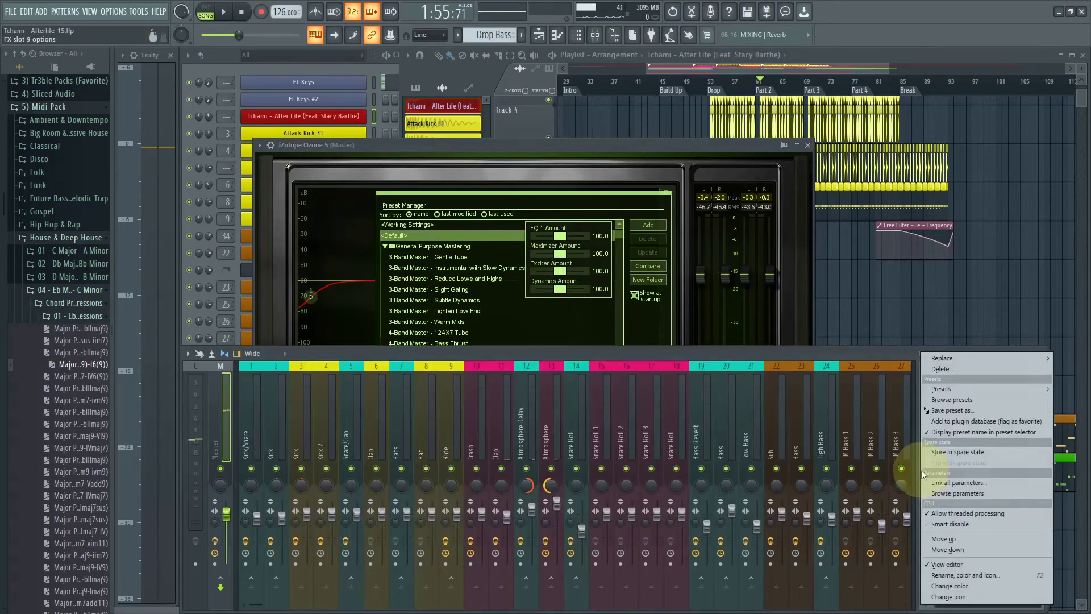
{"action": "mouse_move", "coordinate": [957, 356]}
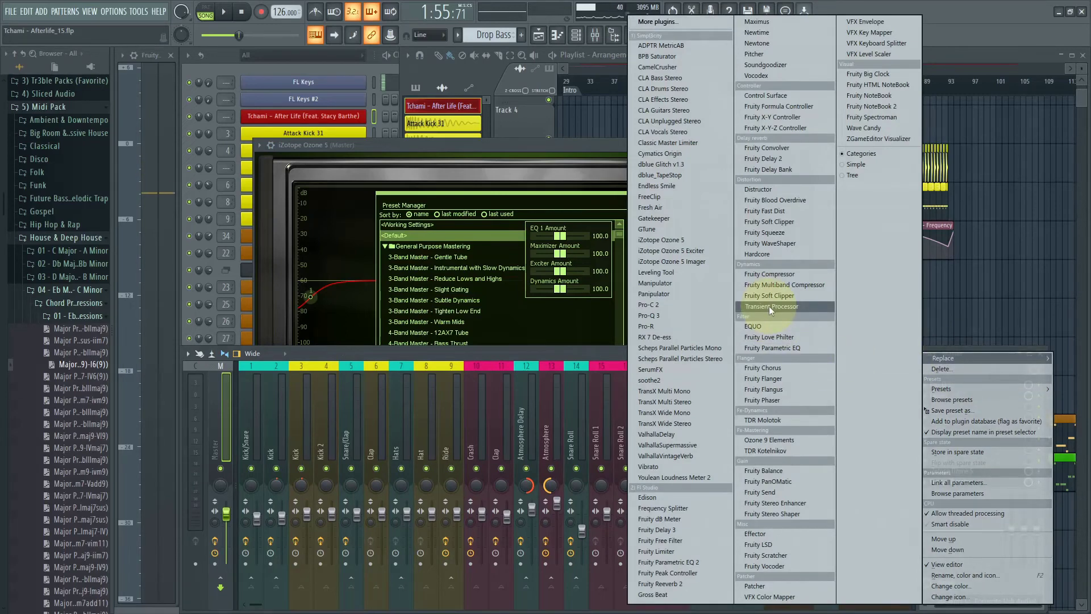
{"action": "left_click", "coordinate": [592, 141]}
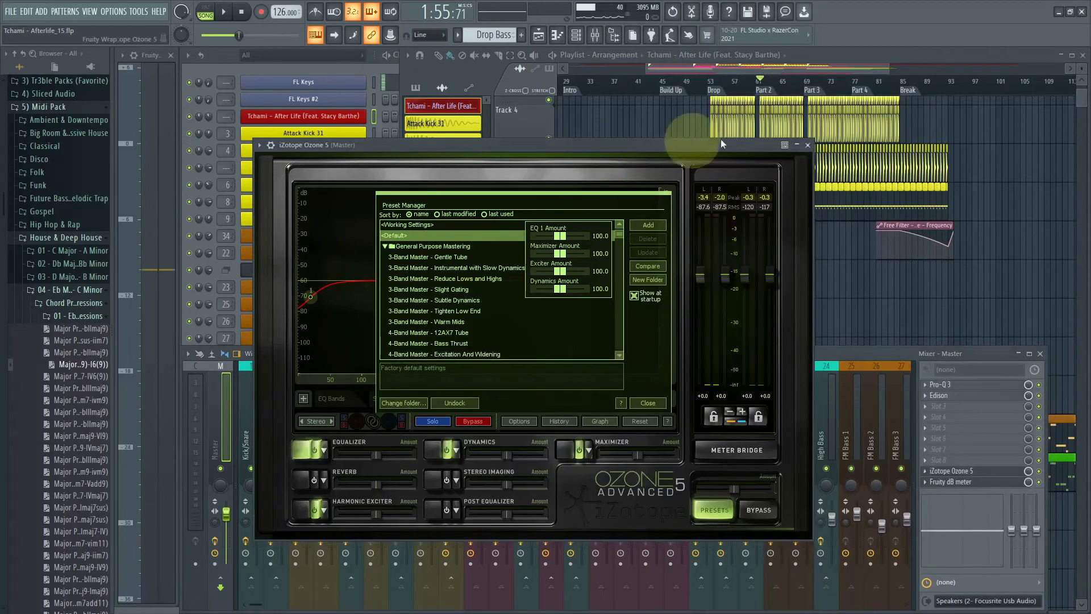
{"action": "left_click", "coordinate": [810, 146]}
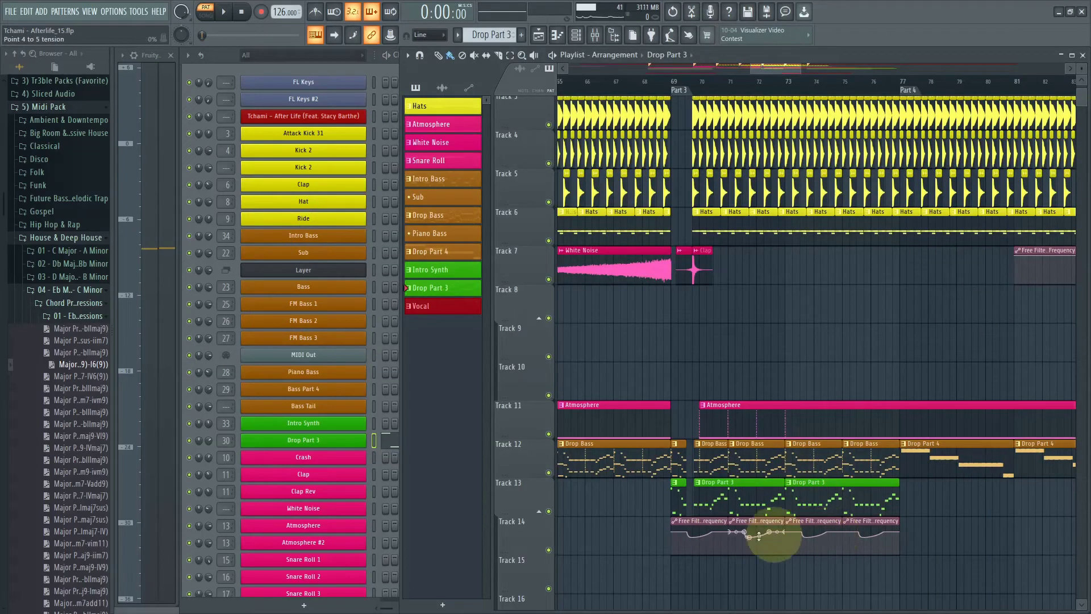
Open the Drop Part 3 pattern, play it and inspect the Serum synth patch on its channel
{"action": "double_click", "coordinate": [713, 487]}
{"action": "key", "text": "F7"}
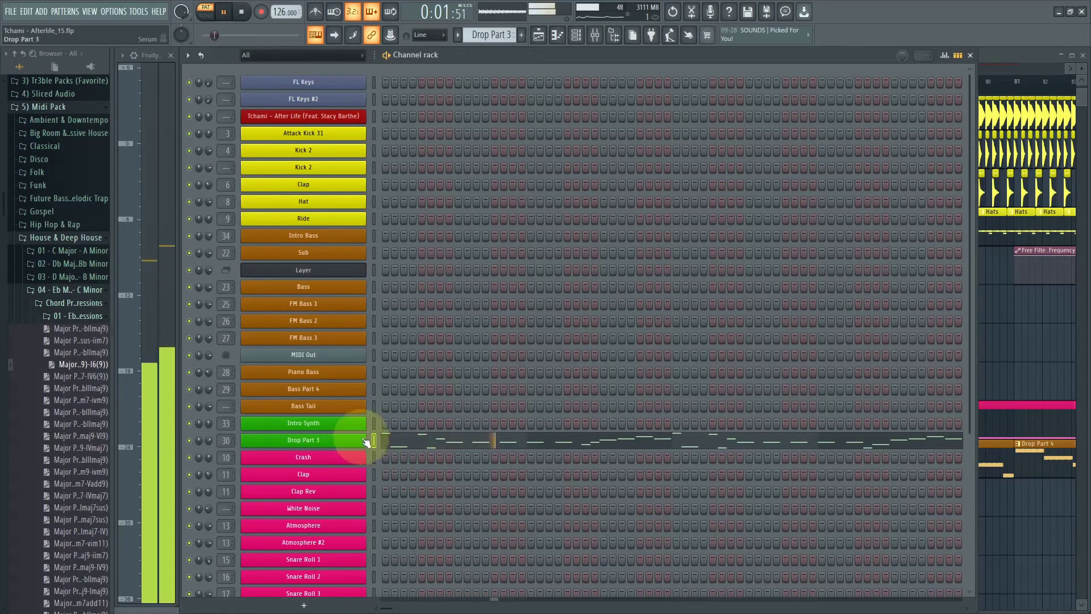
{"action": "left_click", "coordinate": [361, 441]}
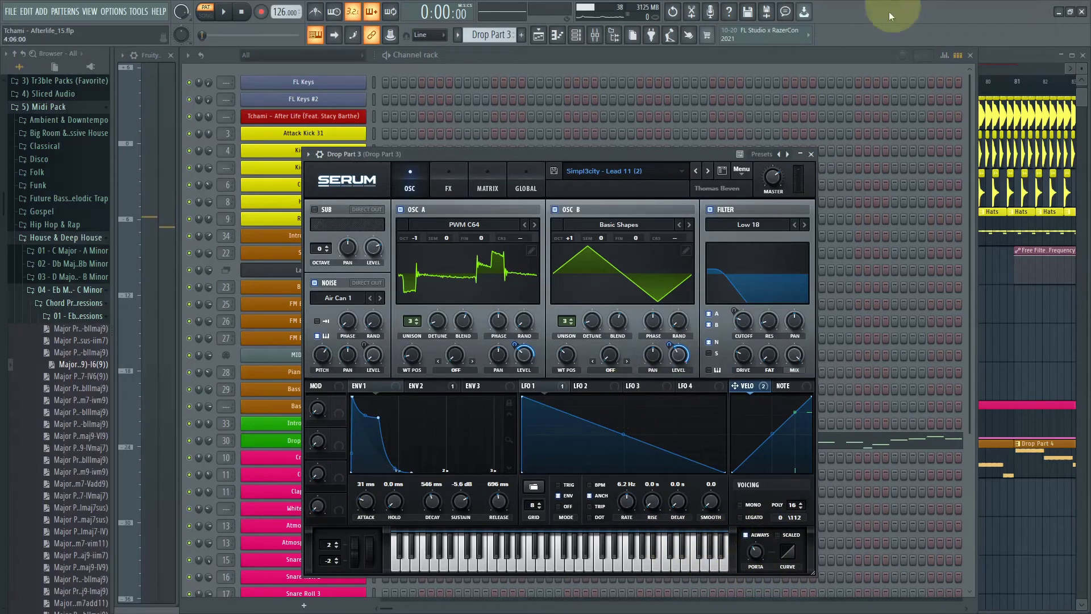
Play the arrangement in song mode from shortly before the Part 3 marker into Part 3, and stop playback
{"action": "left_click", "coordinate": [1003, 336]}
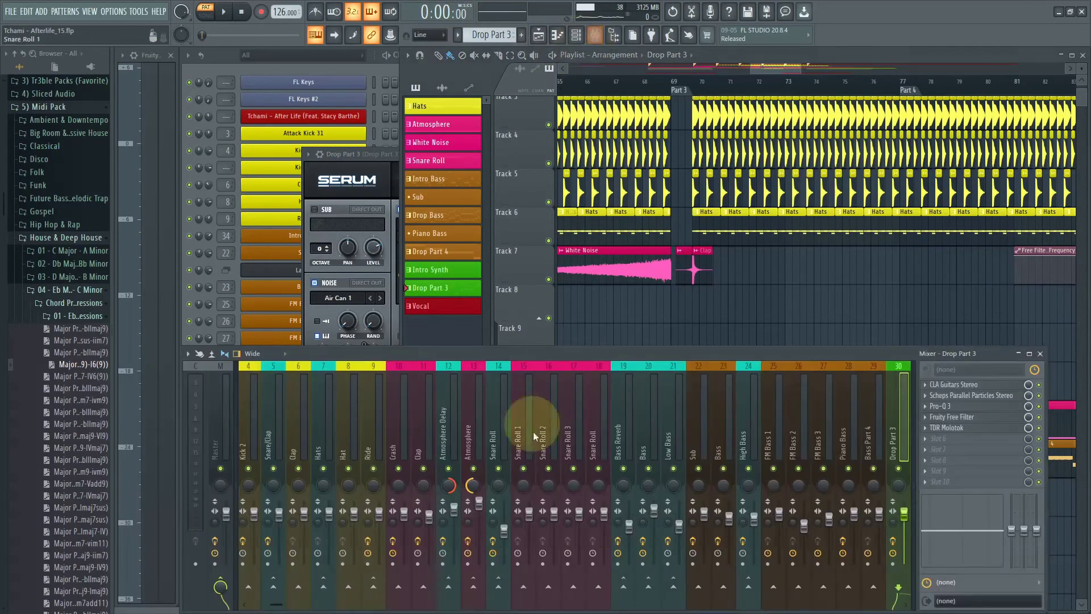
{"action": "left_click", "coordinate": [595, 35]}
{"action": "left_click", "coordinate": [728, 337]}
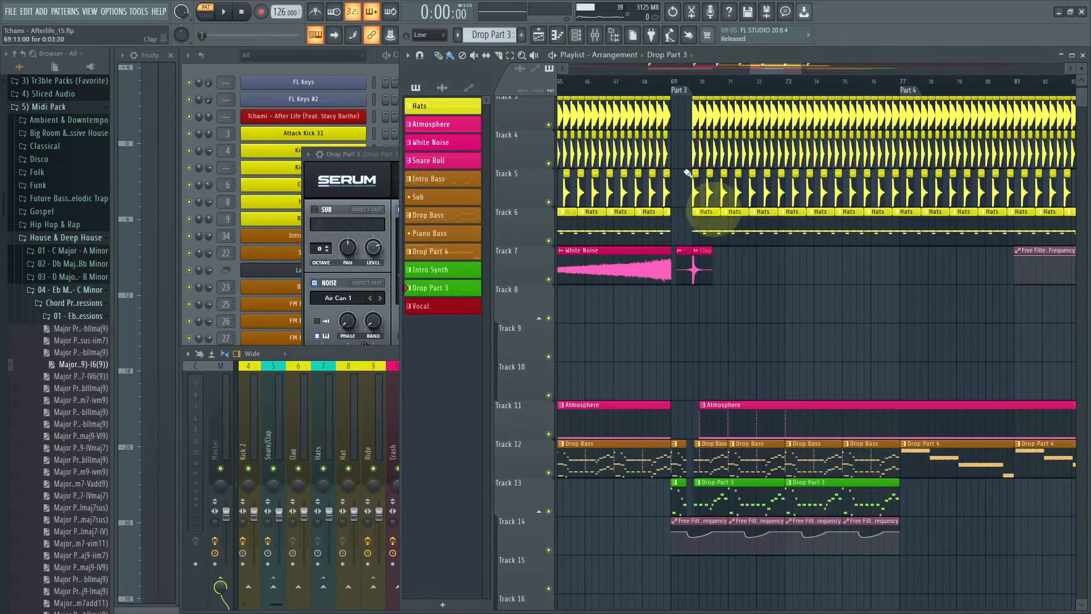
{"action": "left_click", "coordinate": [674, 83]}
{"action": "left_click", "coordinate": [618, 82]}
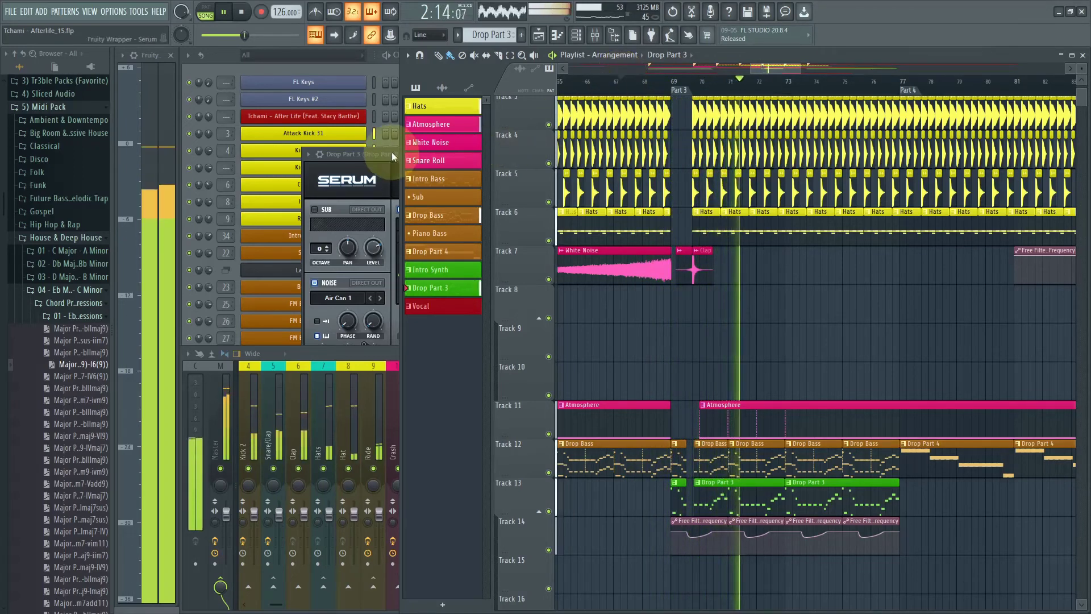
{"action": "key", "text": "space"}
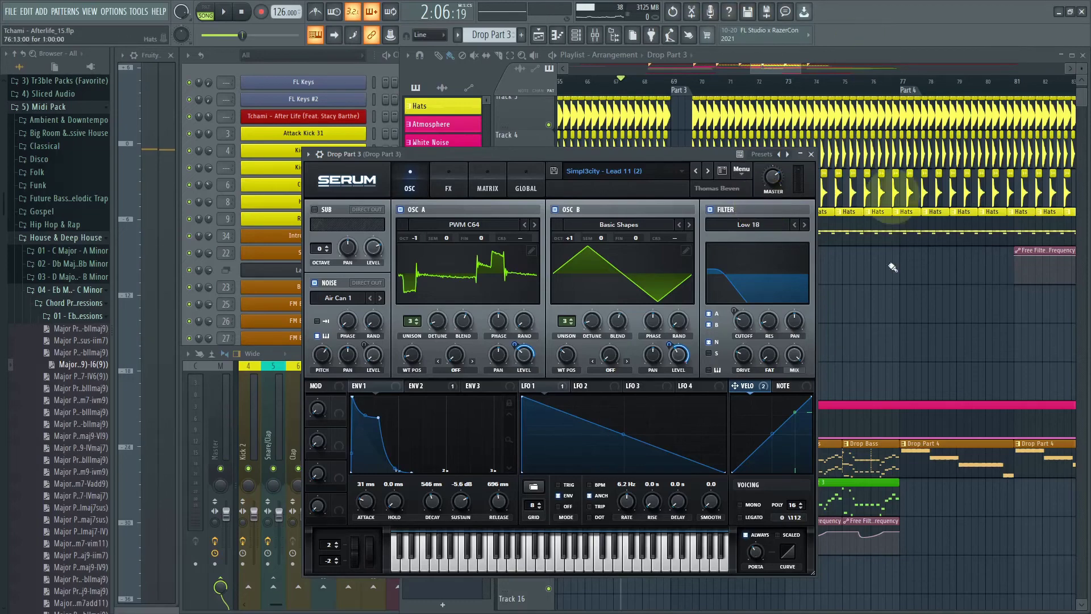
Find the Intro Synth clip on Track 13 before the drop and open its pattern in the channel rack
{"action": "left_click", "coordinate": [852, 318]}
{"action": "scroll", "coordinate": [853, 318], "scroll_direction": "down", "scroll_amount": 5}
{"action": "scroll", "coordinate": [853, 318], "scroll_direction": "up", "scroll_amount": 5}
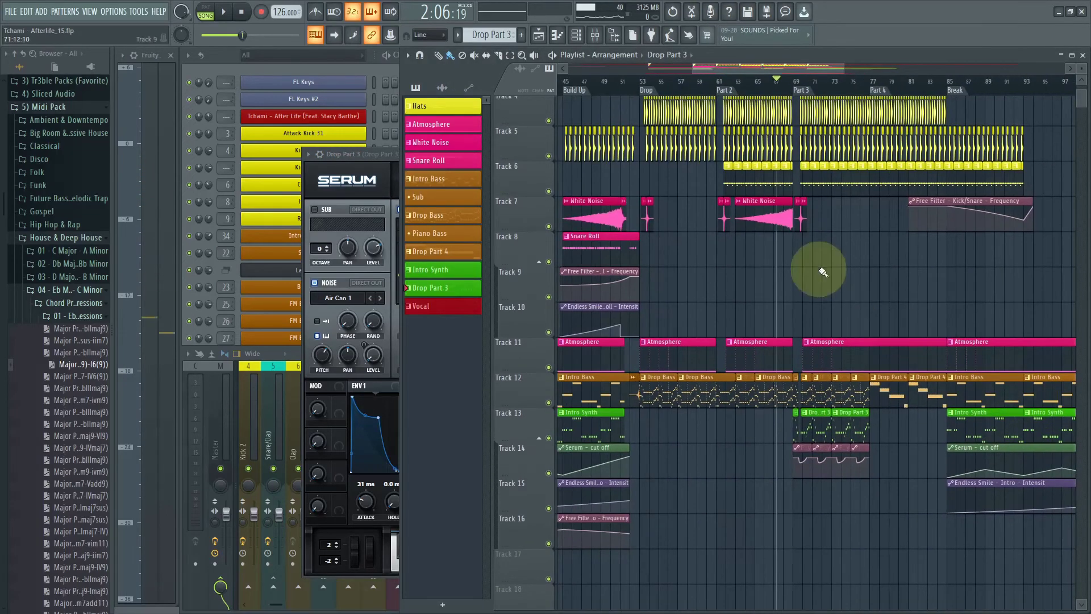
{"action": "scroll", "coordinate": [807, 284], "scroll_direction": "down", "scroll_amount": 2}
{"action": "scroll", "coordinate": [807, 284], "scroll_direction": "left", "scroll_amount": 4}
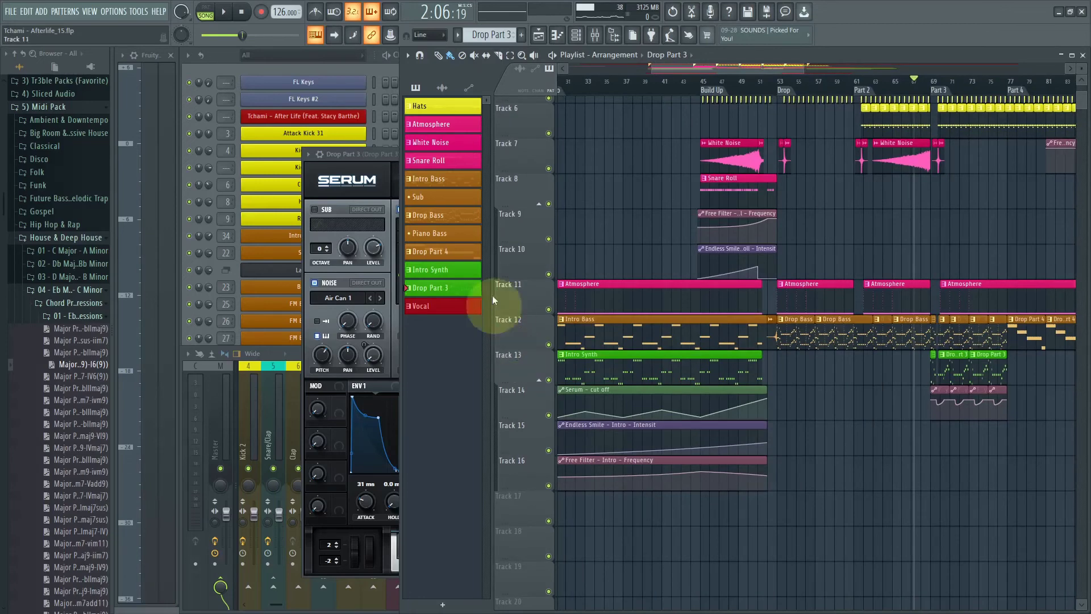
{"action": "double_click", "coordinate": [606, 377]}
{"action": "key", "text": "F7"}
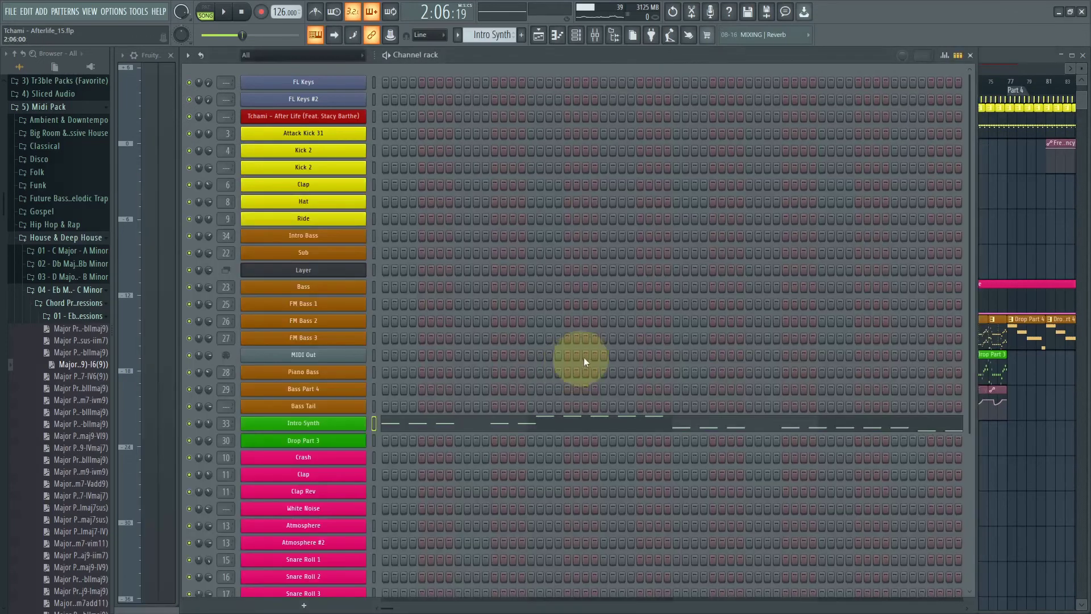
Examine the playlist clips from the Drop through Part 2 and Part 3 to Part 4, including the Drop Bass and Drop Part 3 tracks
{"action": "left_click", "coordinate": [1050, 456]}
{"action": "scroll", "coordinate": [781, 425], "scroll_direction": "up", "scroll_amount": 4}
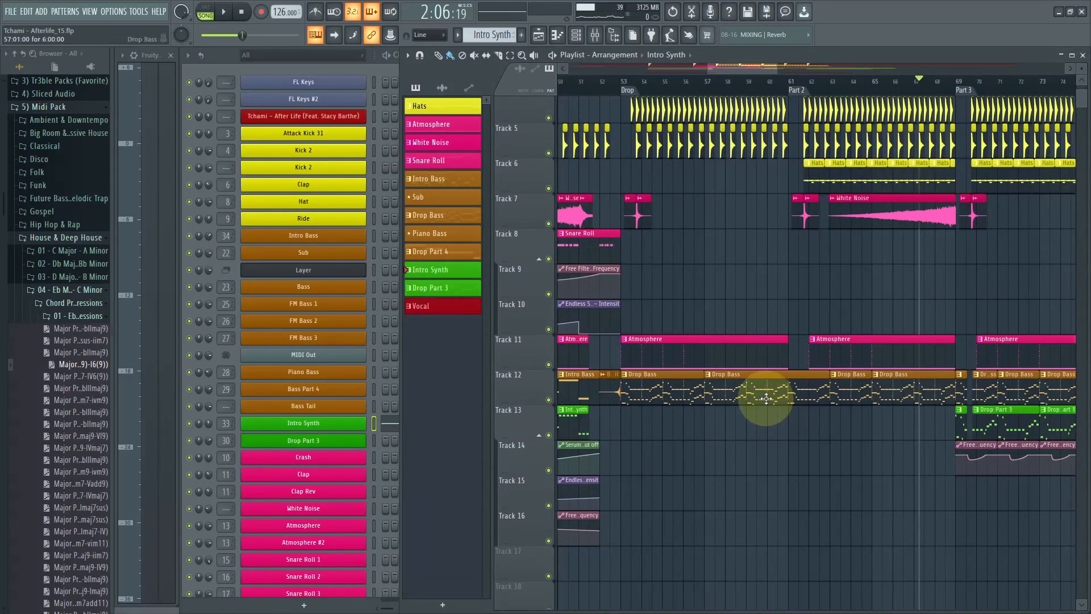
{"action": "scroll", "coordinate": [767, 398], "scroll_direction": "up", "scroll_amount": 1}
{"action": "scroll", "coordinate": [762, 429], "scroll_direction": "up", "scroll_amount": 2}
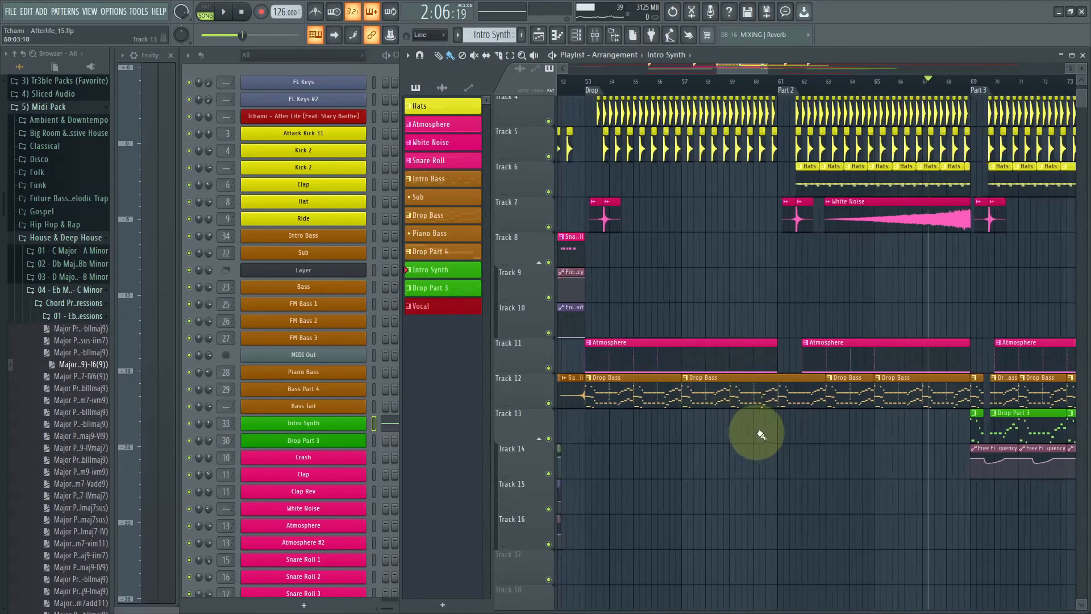
{"action": "scroll", "coordinate": [711, 529], "scroll_direction": "up", "scroll_amount": 3}
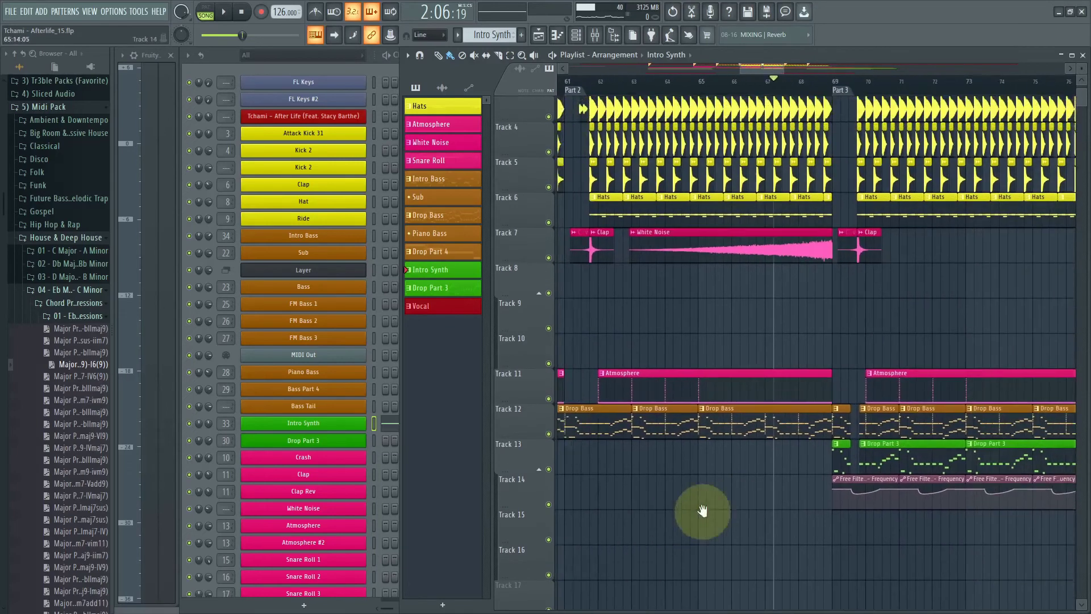
{"action": "scroll", "coordinate": [831, 523], "scroll_direction": "up", "scroll_amount": 3}
{"action": "left_click_drag", "start_coordinate": [909, 424], "coordinate": [690, 478]}
{"action": "scroll", "coordinate": [689, 479], "scroll_direction": "down", "scroll_amount": 3}
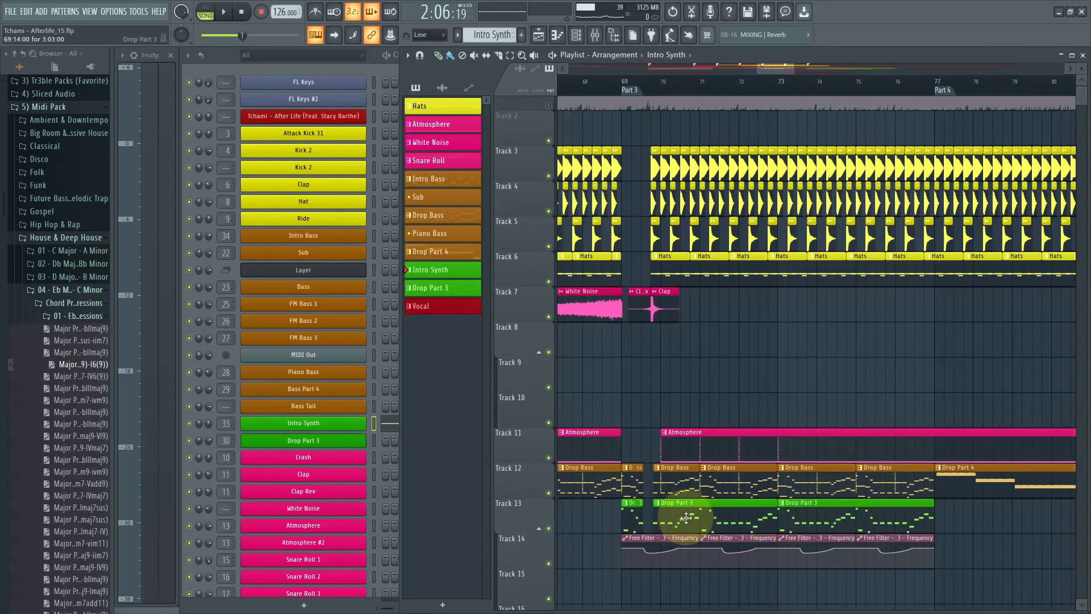
{"action": "left_click_drag", "start_coordinate": [686, 518], "coordinate": [843, 467]}
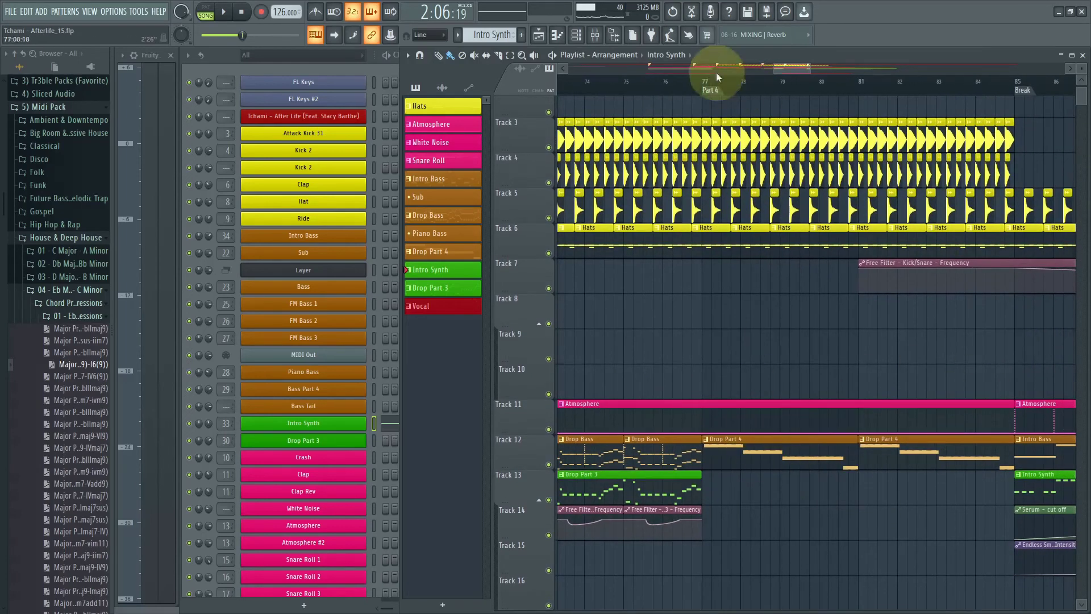
Play the transition from Part 3 into Part 4, starting around bar 75, and stop playback
{"action": "left_click", "coordinate": [691, 81]}
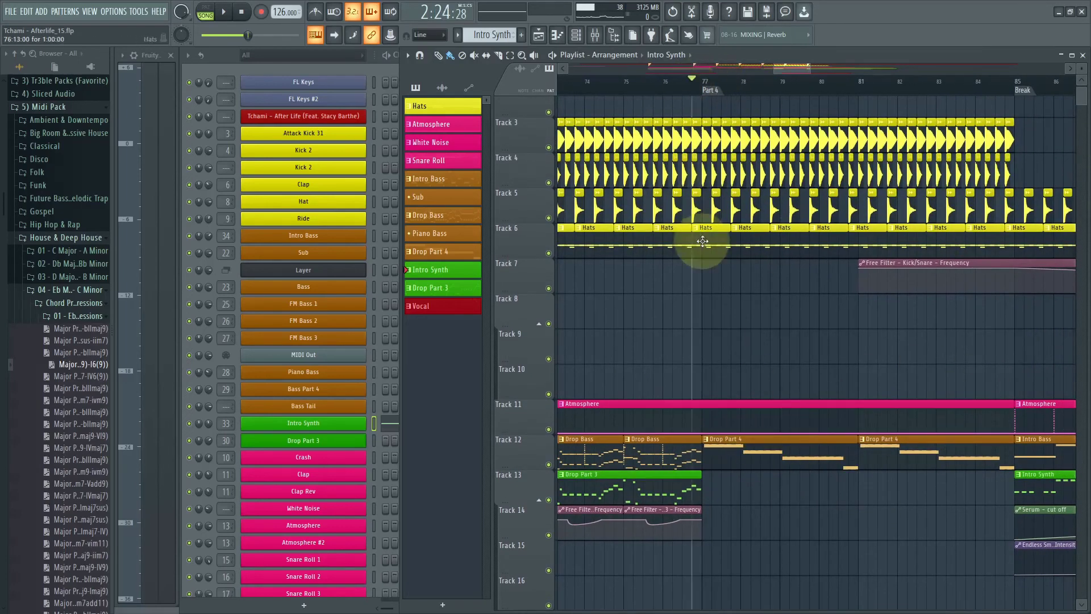
{"action": "left_click", "coordinate": [638, 83]}
{"action": "key", "text": "space"}
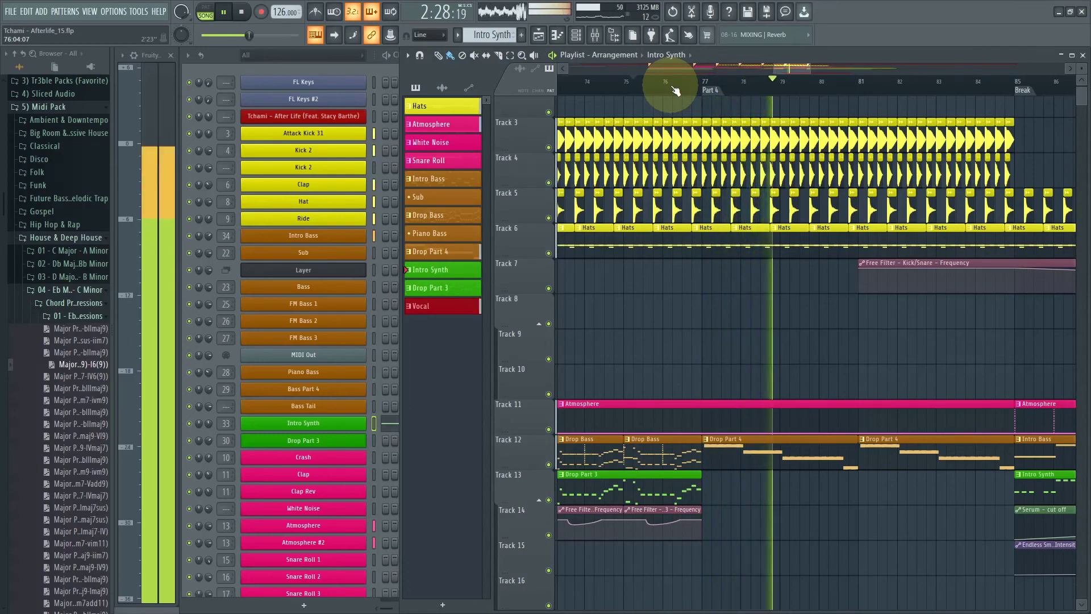
{"action": "key", "text": "space"}
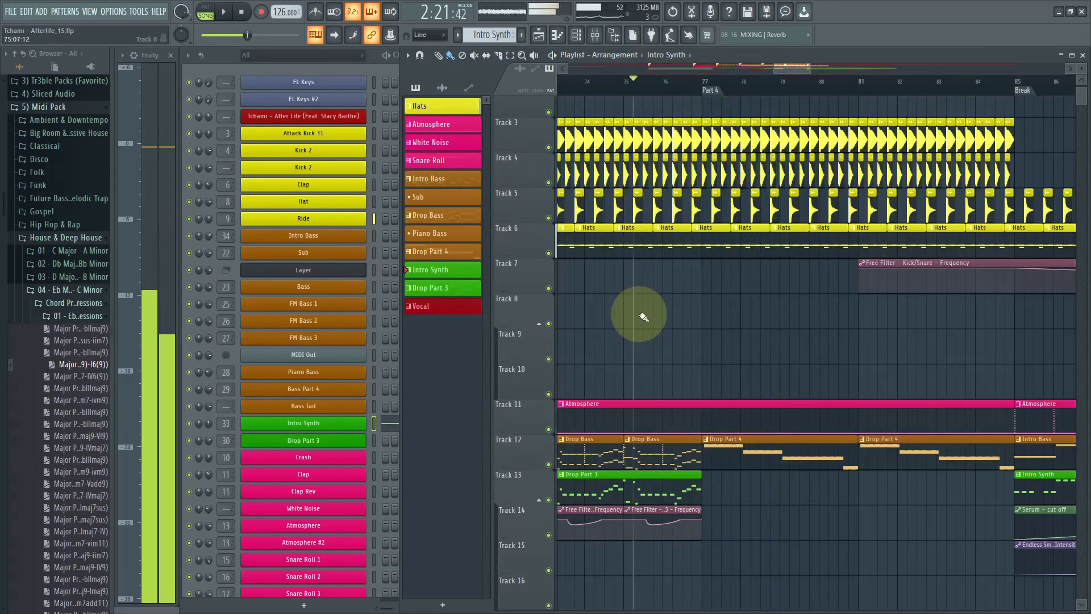